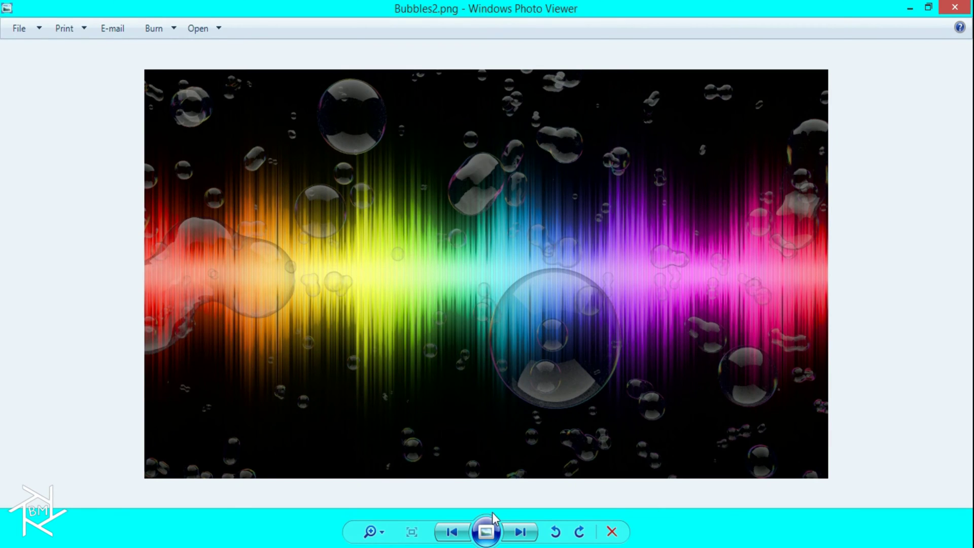
Delete the lamp from the scene
{"action": "key", "text": "alt+Tab"}
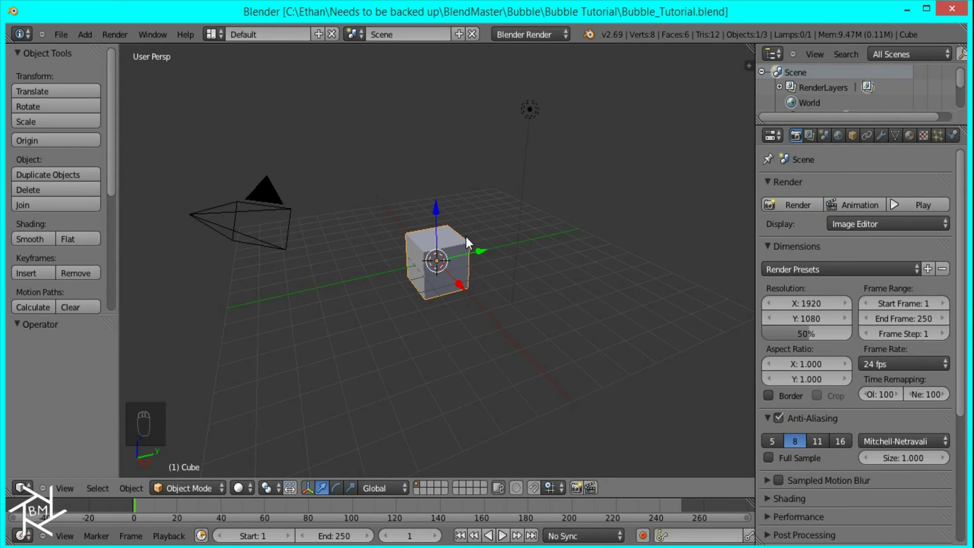
{"action": "right_click", "coordinate": [528, 121]}
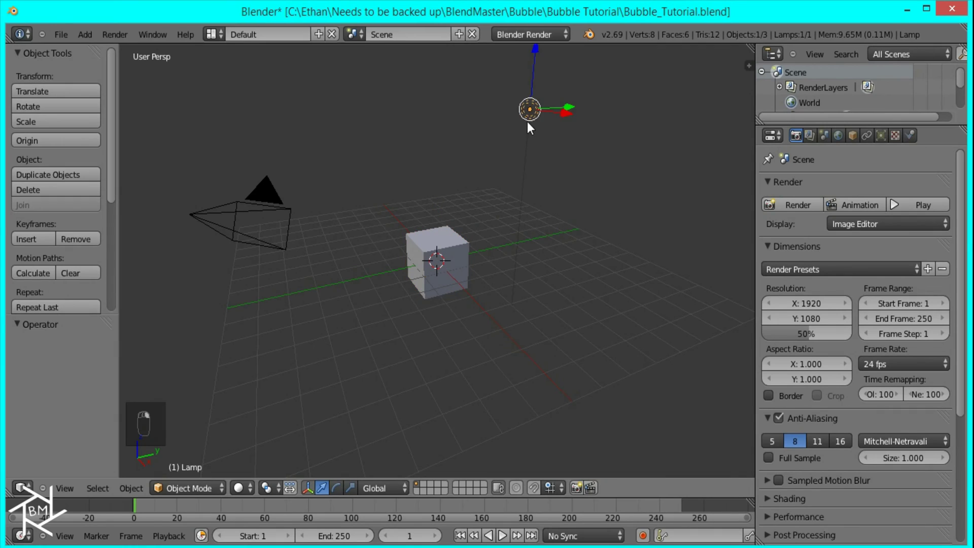
{"action": "key", "text": "x"}
{"action": "left_click", "coordinate": [528, 120]}
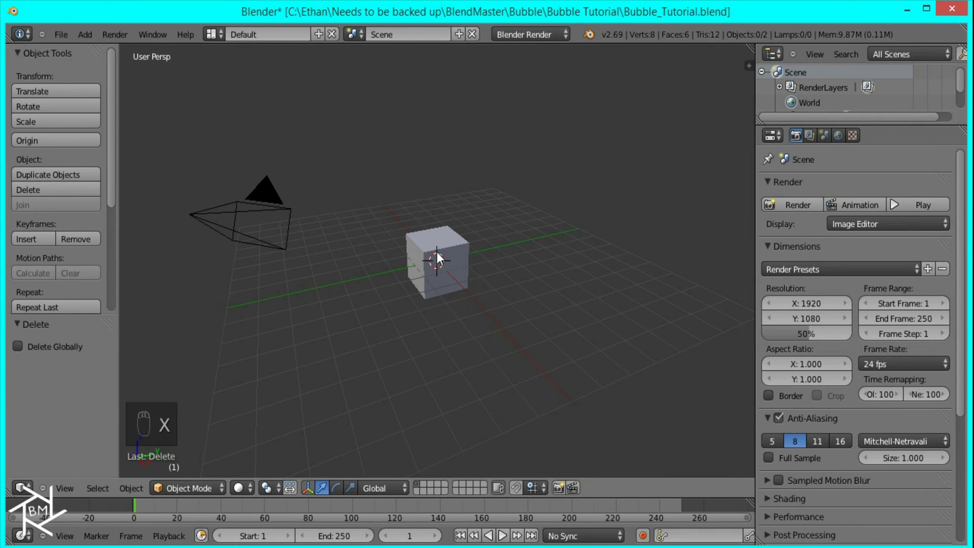
On empty layer 2, in front orthographic view, add a UV sphere at the centre
{"action": "key", "text": "2"}
{"action": "key", "text": "KP_1"}
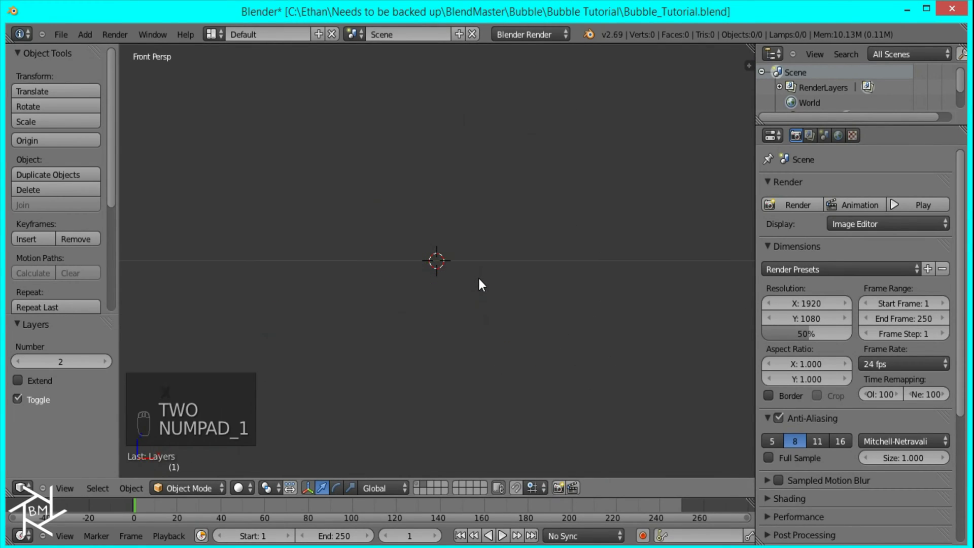
{"action": "key", "text": "KP_5"}
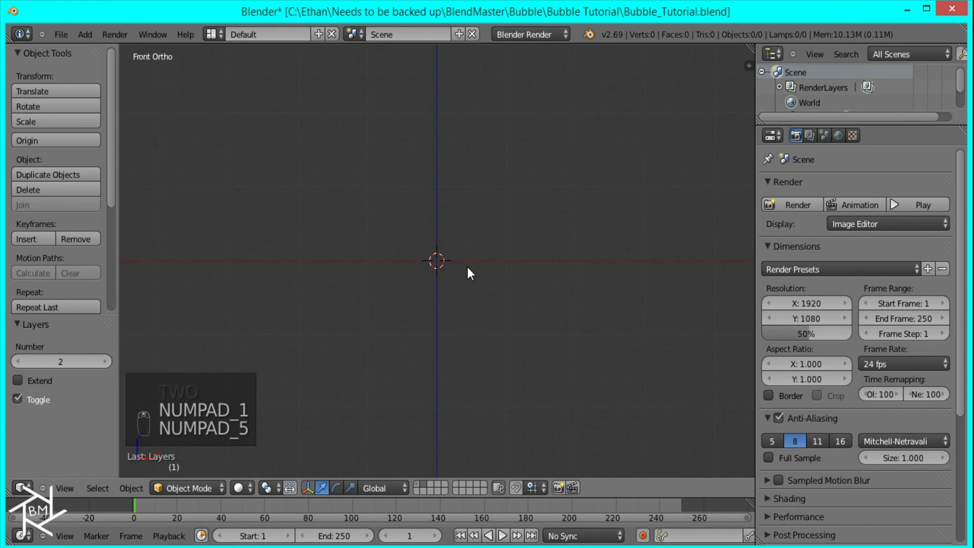
{"action": "key", "text": "shift+a"}
{"action": "mouse_move", "coordinate": [458, 234]}
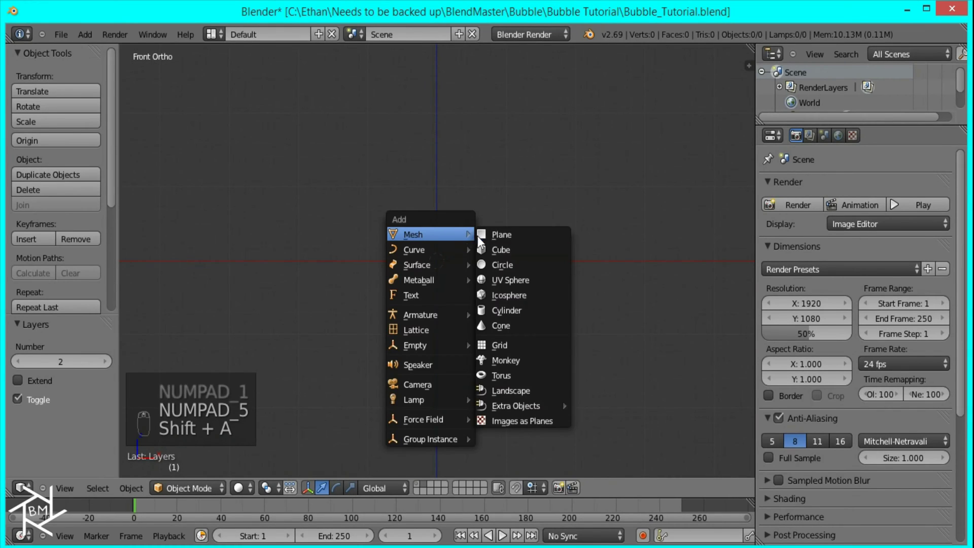
{"action": "left_click", "coordinate": [501, 279]}
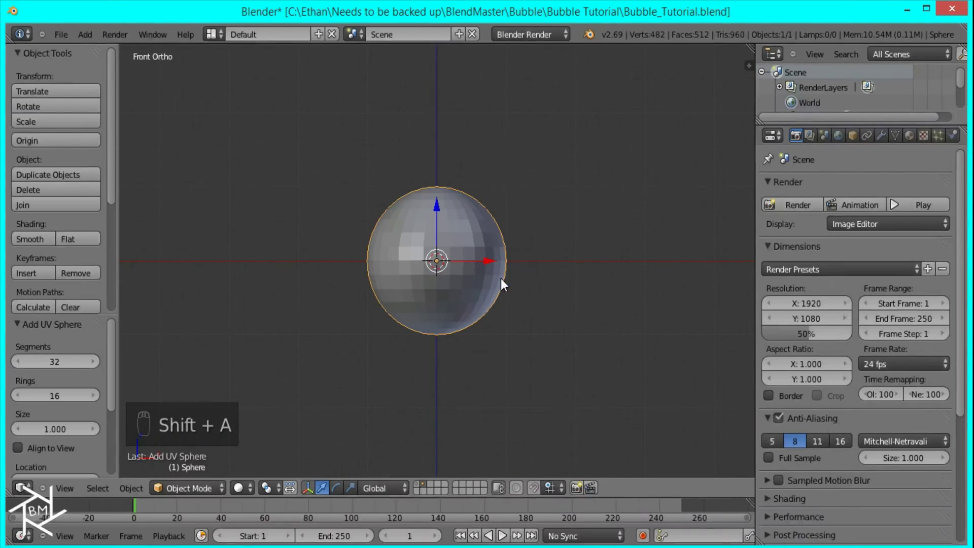
Give the sphere a Subdivision Surface modifier at viewport level 2 and smooth shading
{"action": "left_click", "coordinate": [881, 135]}
{"action": "left_click", "coordinate": [791, 187]}
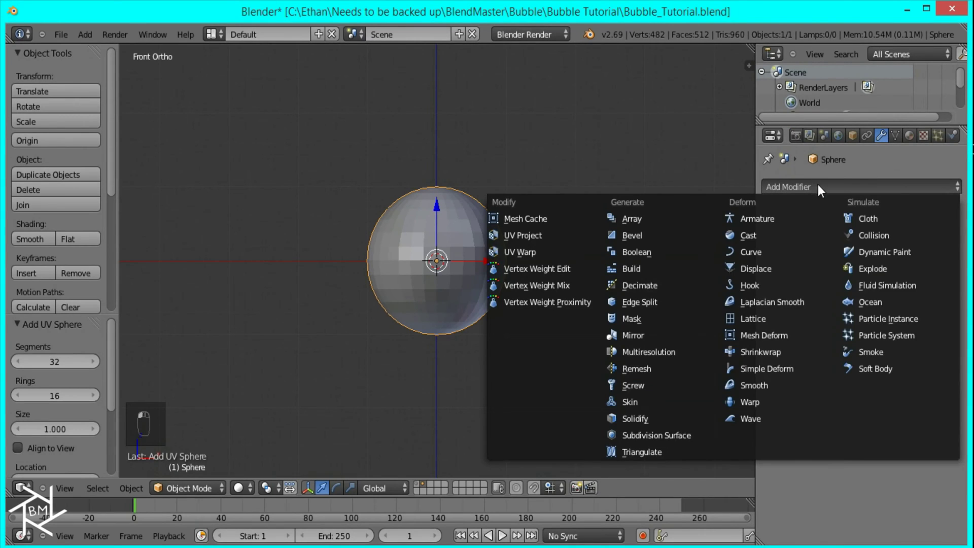
{"action": "left_click", "coordinate": [663, 435]}
{"action": "left_click", "coordinate": [852, 290]}
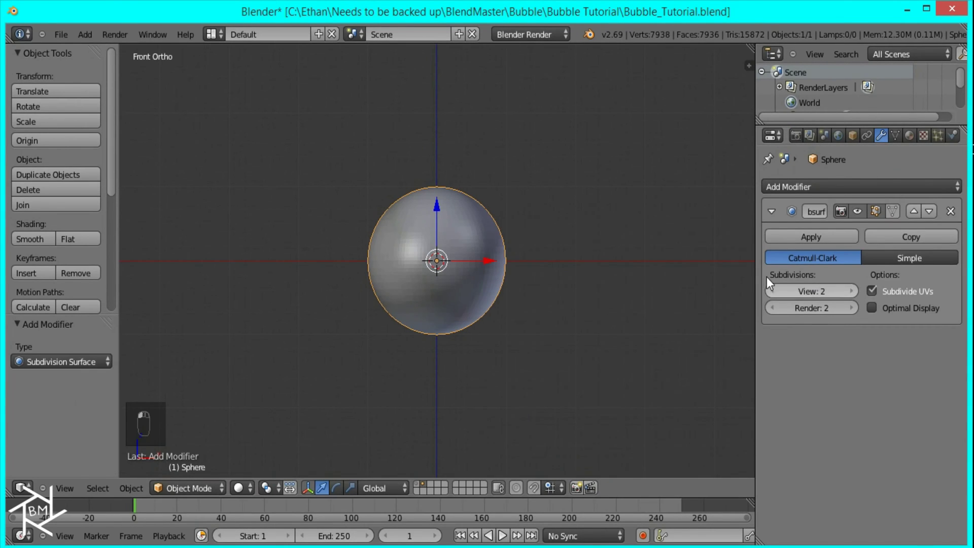
{"action": "left_click", "coordinate": [32, 237]}
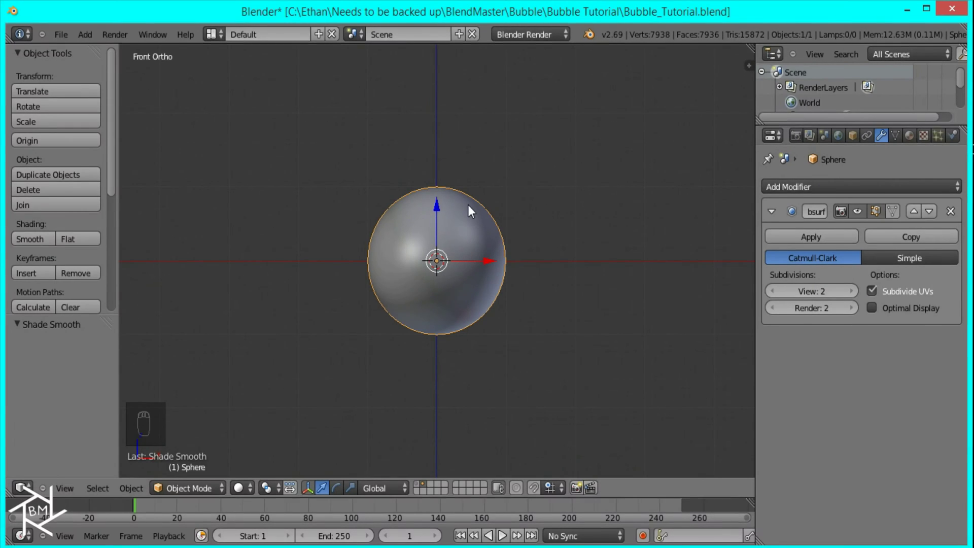
Add a metaball Ball and move it up and to the right
{"action": "key", "text": "shift+a"}
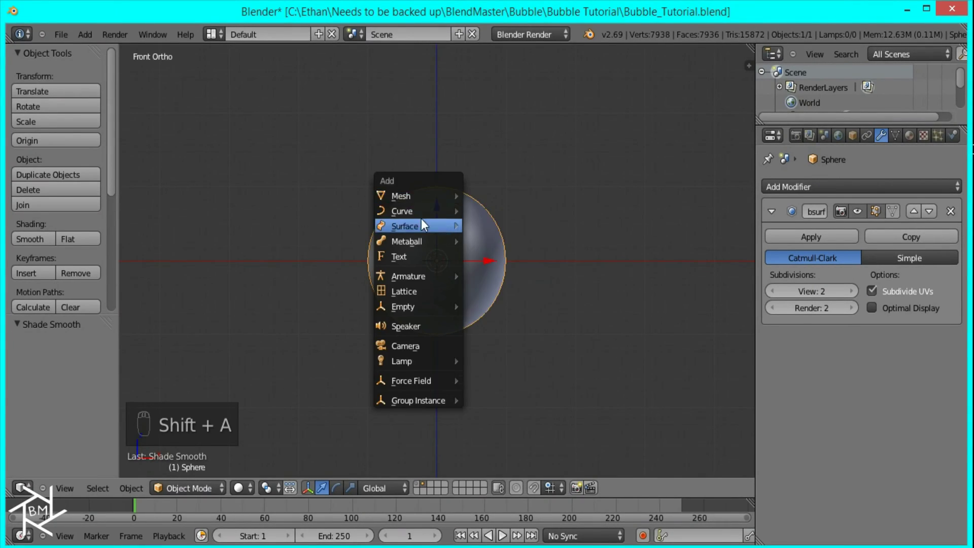
{"action": "mouse_move", "coordinate": [419, 239]}
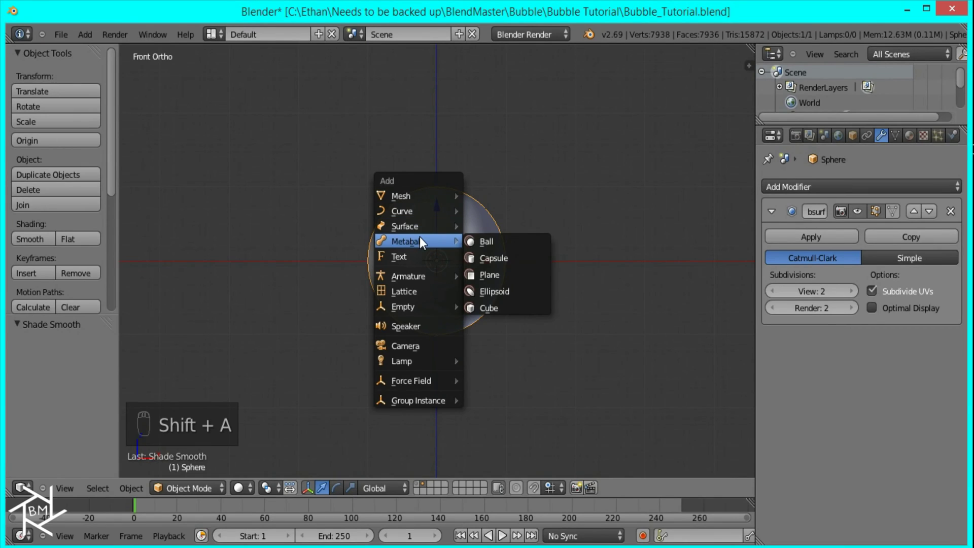
{"action": "left_click", "coordinate": [499, 241]}
{"action": "middle_click_drag", "start_coordinate": [506, 238], "coordinate": [396, 306], "text": "shift"}
{"action": "scroll", "coordinate": [355, 345], "scroll_direction": "down", "scroll_amount": 5}
{"action": "key", "text": "g"}
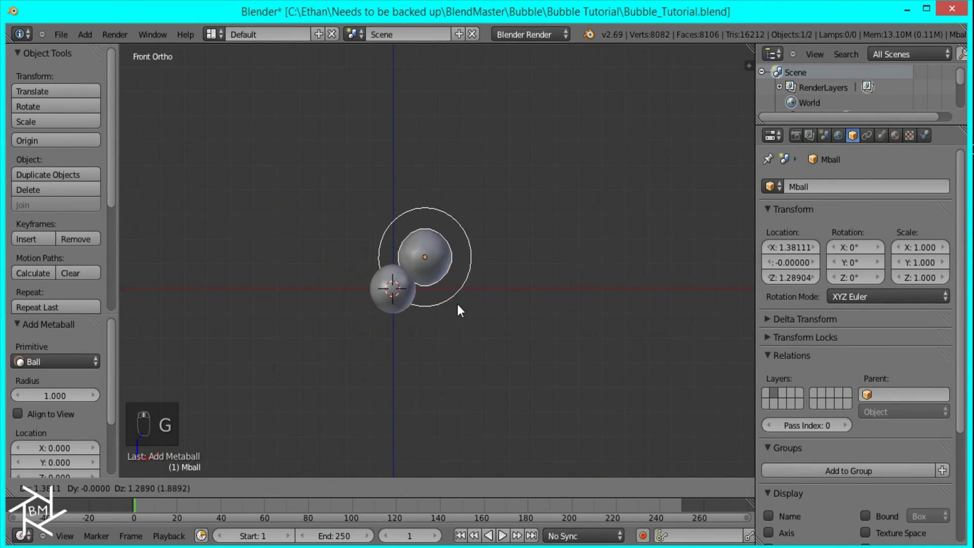
{"action": "left_click", "coordinate": [518, 271]}
Duplicate the metaball element and overlap the two into a peanut-shaped blob
{"action": "key", "text": "Tab"}
{"action": "middle_click_drag", "start_coordinate": [553, 222], "coordinate": [445, 297], "text": "shift"}
{"action": "key", "text": "shift+d"}
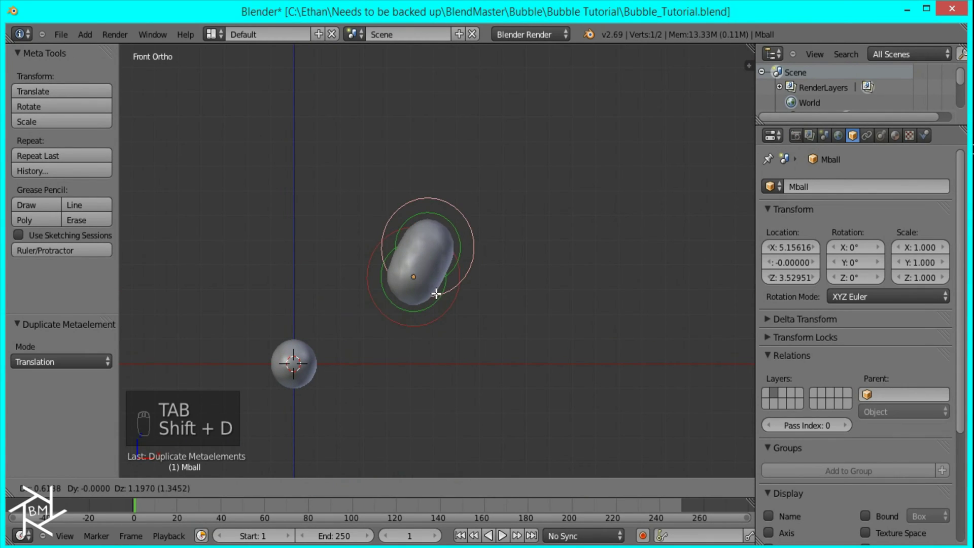
{"action": "left_click", "coordinate": [440, 281]}
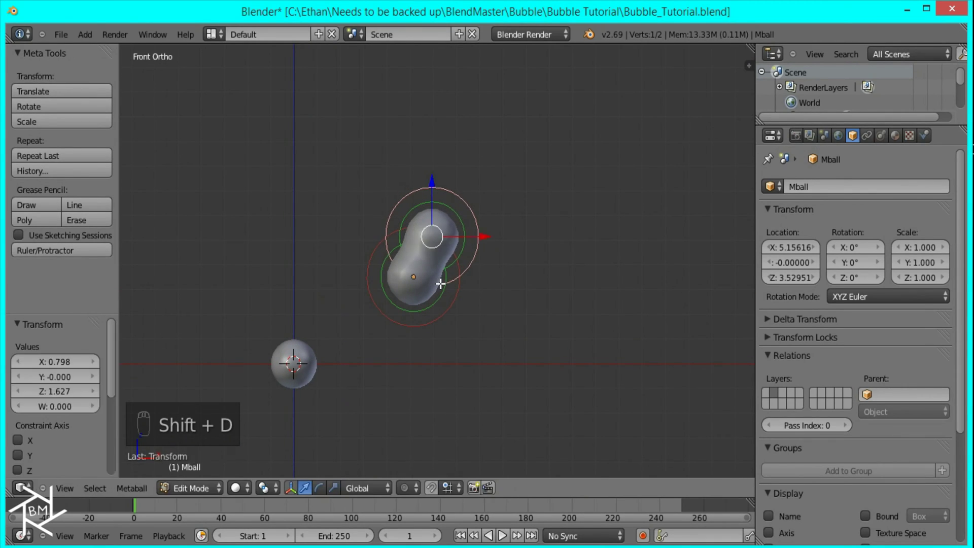
{"action": "key", "text": "g"}
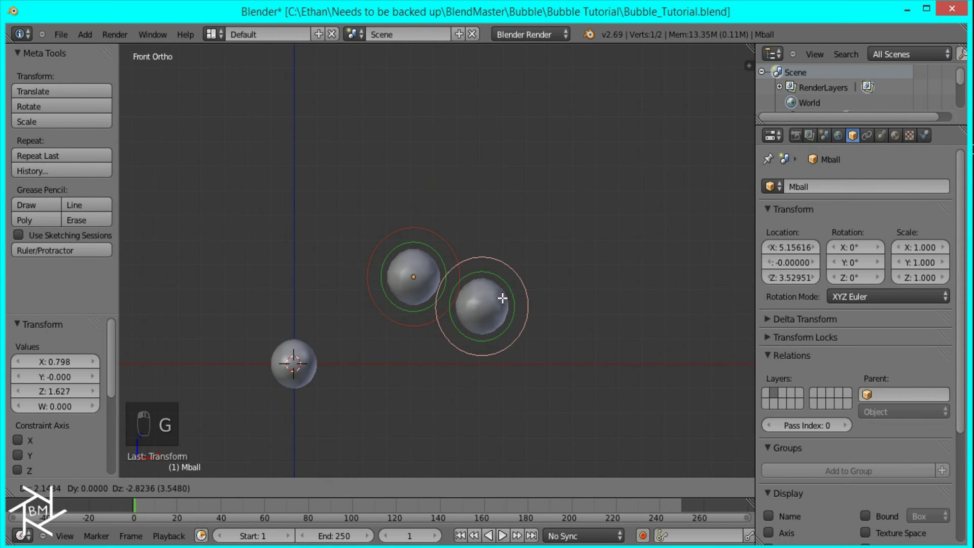
{"action": "left_click", "coordinate": [459, 294]}
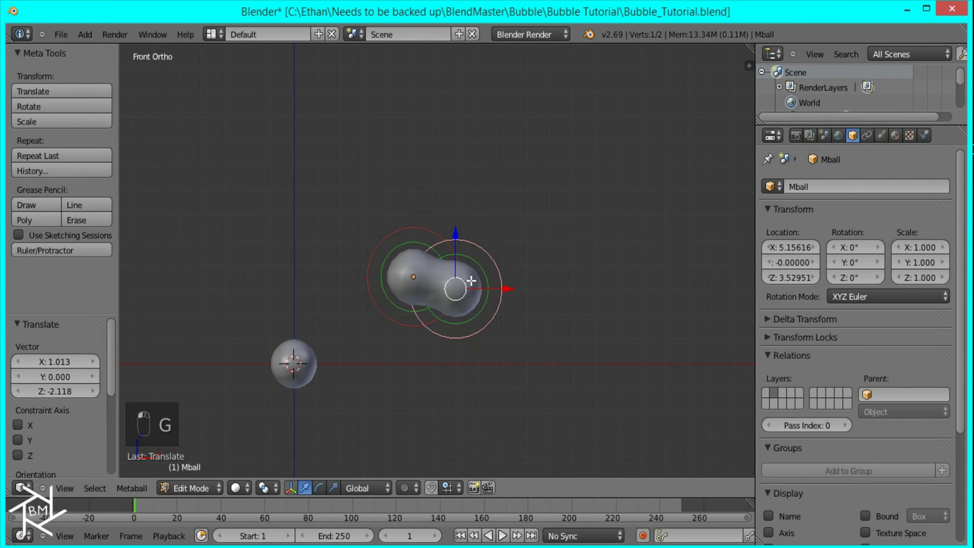
{"action": "scroll", "coordinate": [463, 300], "scroll_direction": "up", "scroll_amount": 3}
{"action": "key", "text": "g"}
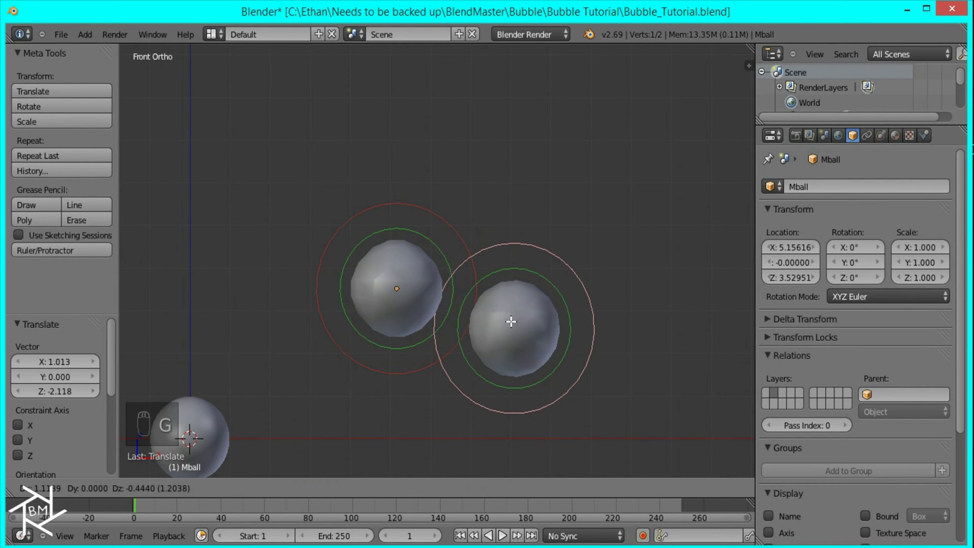
{"action": "left_click", "coordinate": [513, 325]}
{"action": "key", "text": "Tab"}
Duplicate the sphere's mesh, then delete the duplicated vertices, leaving the sphere unchanged
{"action": "scroll", "coordinate": [255, 409], "scroll_direction": "down", "scroll_amount": 1}
{"action": "right_click", "coordinate": [251, 405]}
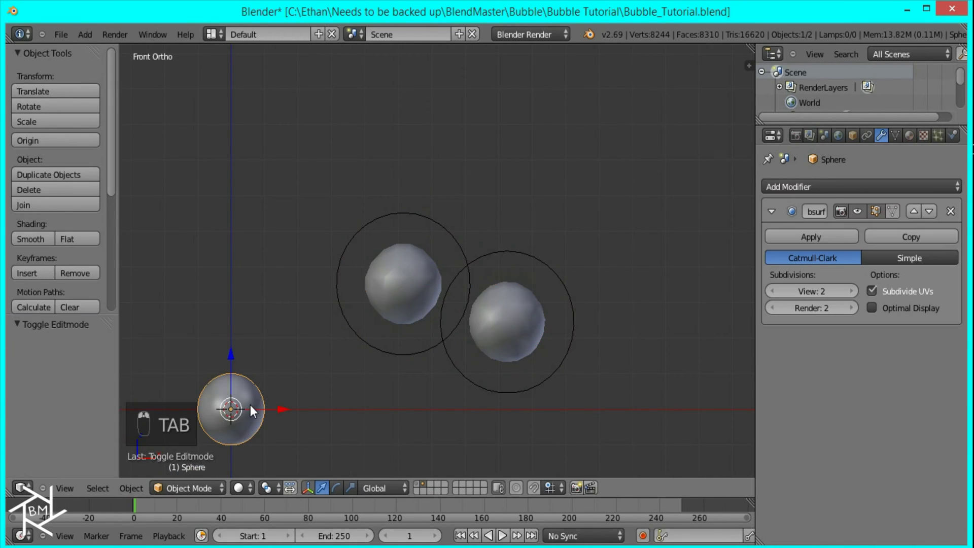
{"action": "key", "text": "Tab"}
{"action": "key", "text": "shift+d"}
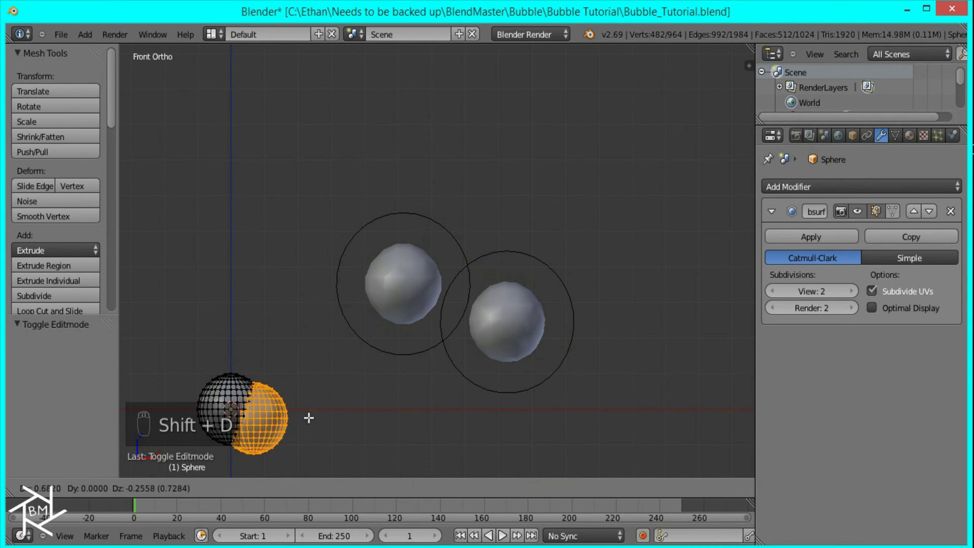
{"action": "right_click", "coordinate": [322, 362]}
{"action": "key", "text": "x"}
{"action": "left_click", "coordinate": [322, 360]}
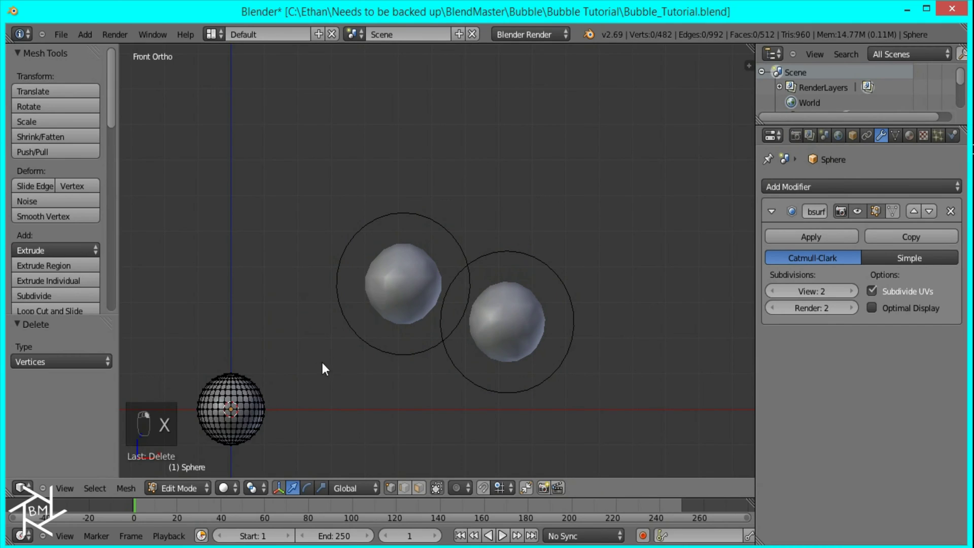
{"action": "key", "text": "Tab"}
Reselect the metaball and begin moving one of its elements
{"action": "key", "text": "Tab"}
{"action": "key", "text": "Tab"}
{"action": "right_click", "coordinate": [518, 321]}
{"action": "key", "text": "Tab"}
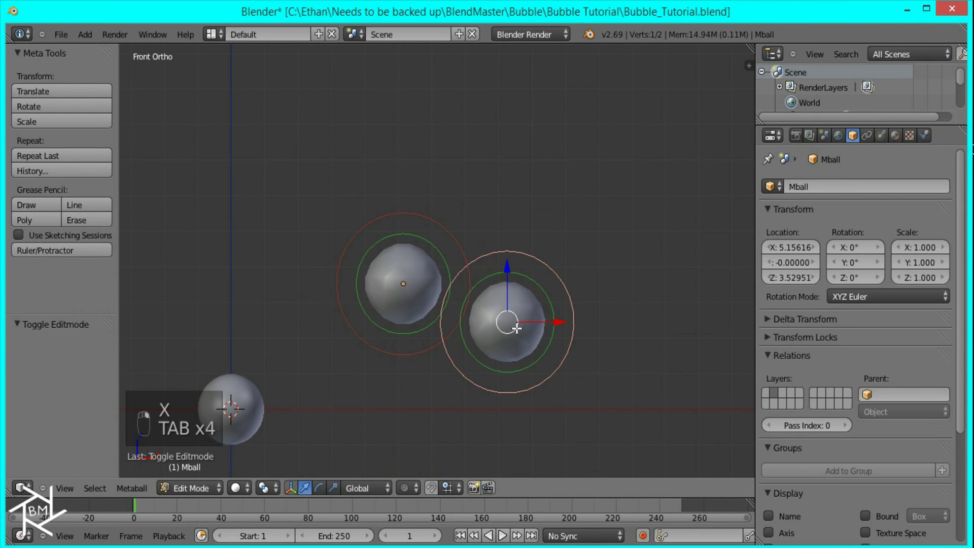
{"action": "key", "text": "g"}
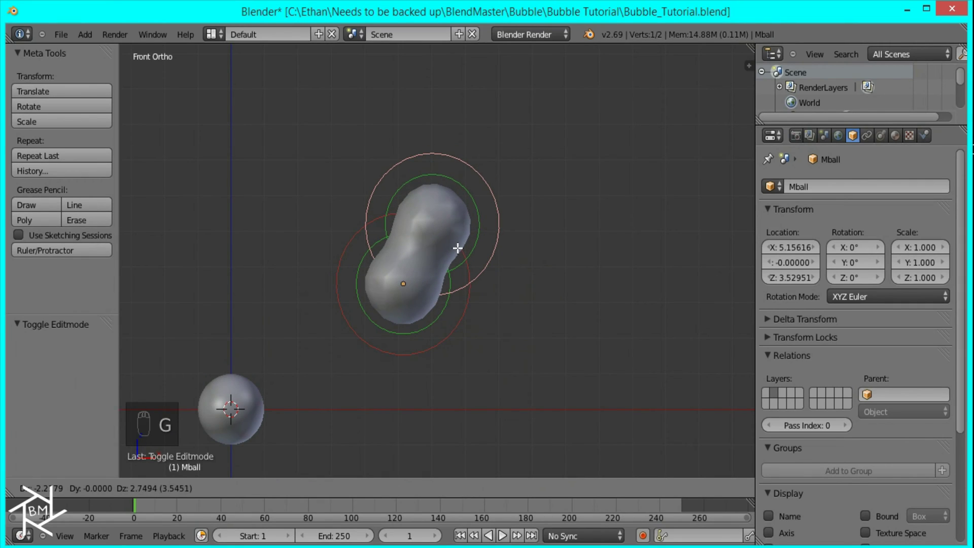
Finish the blob, convert the metaball to a mesh, and move it to the world origin
{"action": "left_click", "coordinate": [457, 252]}
{"action": "key", "text": "Tab"}
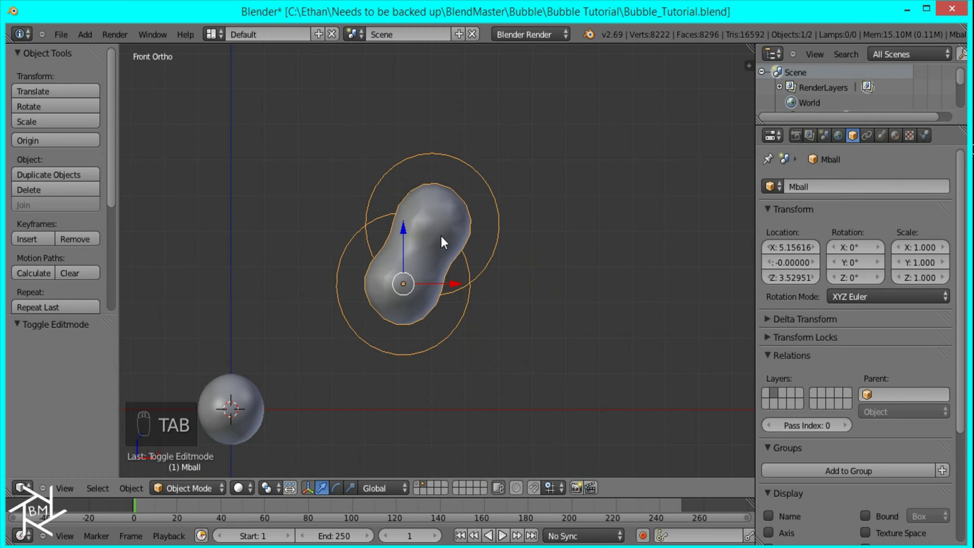
{"action": "key", "text": "alt+c"}
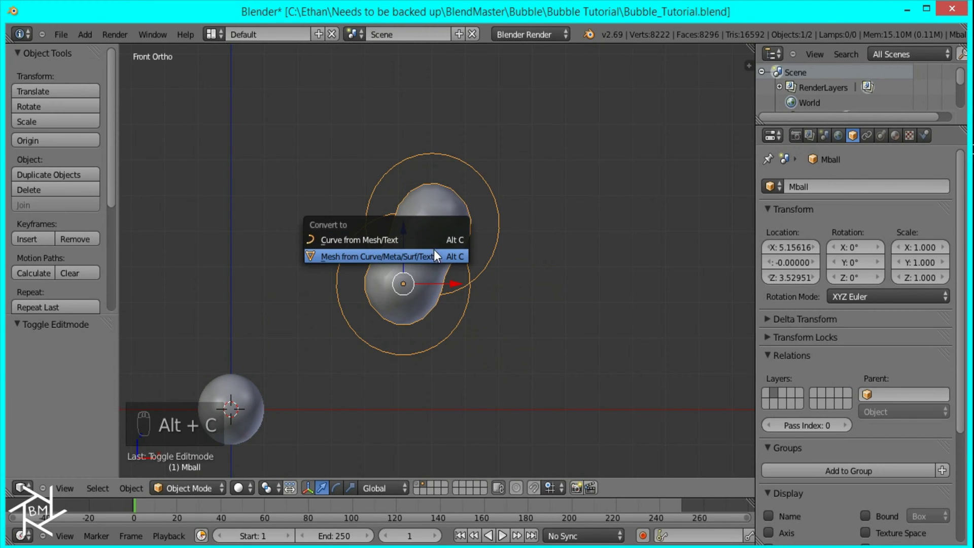
{"action": "left_click", "coordinate": [433, 256]}
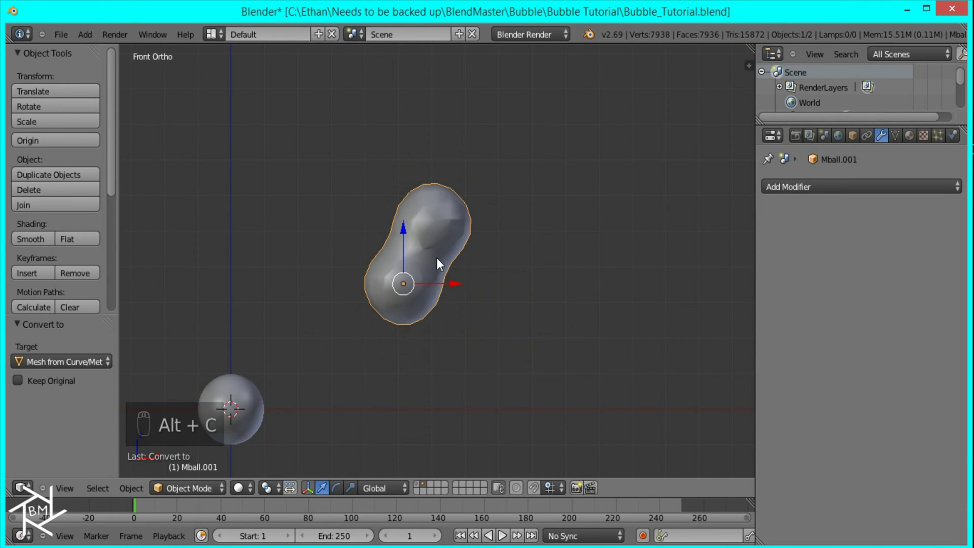
{"action": "key", "text": "alt+g"}
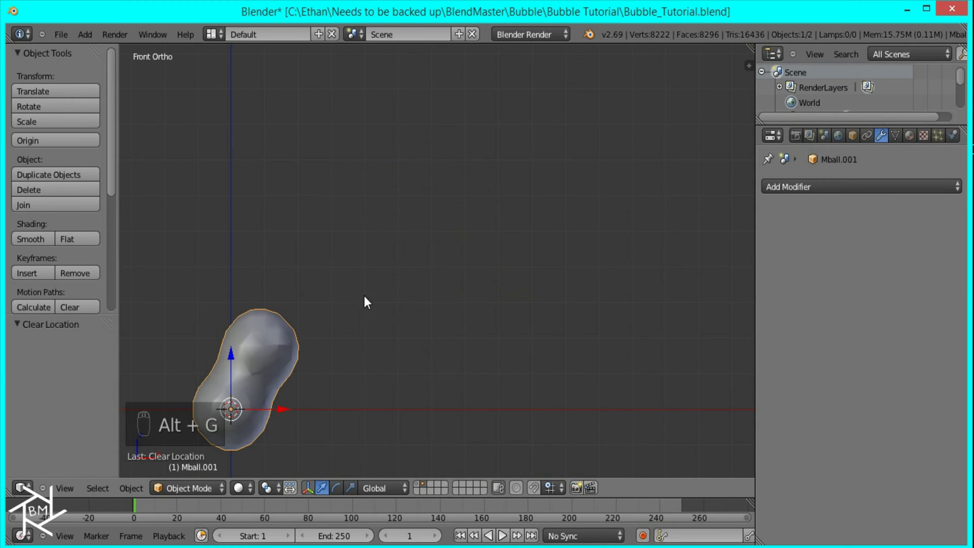
Add a new metaball Ball and drop it up and to the right
{"action": "key", "text": "shift+a"}
{"action": "mouse_move", "coordinate": [352, 300]}
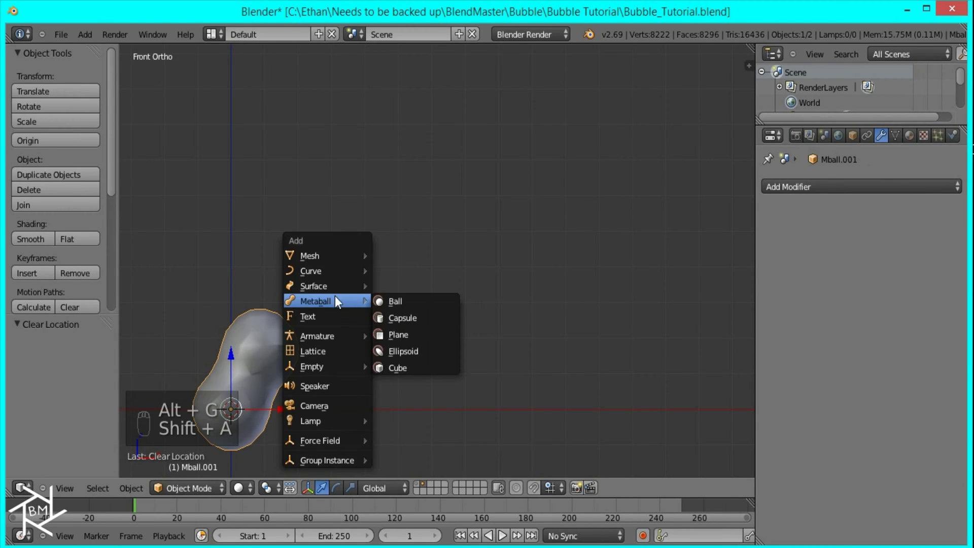
{"action": "left_click", "coordinate": [413, 299]}
{"action": "key", "text": "g"}
{"action": "left_click", "coordinate": [504, 199]}
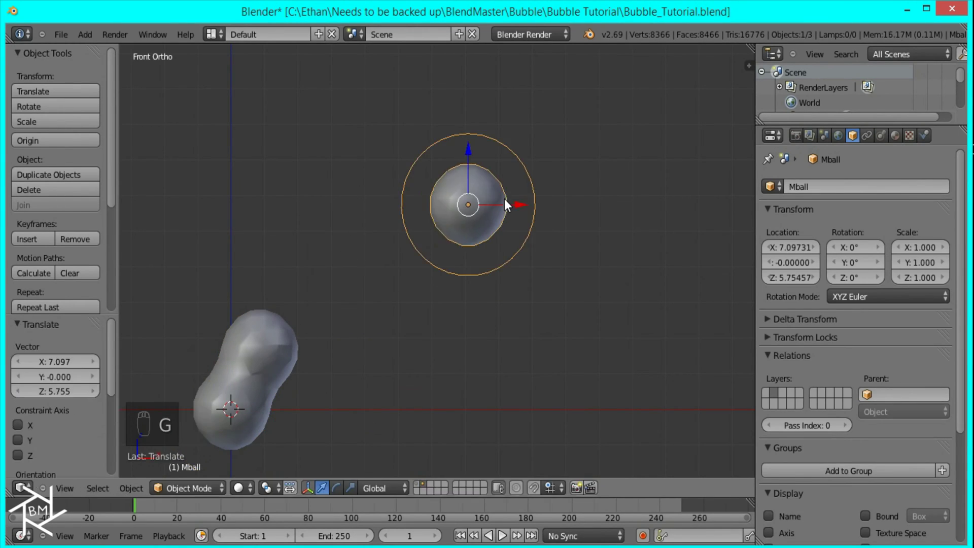
Duplicate its element twice, above and to the upper right, forming an L-shaped blob
{"action": "key", "text": "Tab"}
{"action": "key", "text": "shift+d"}
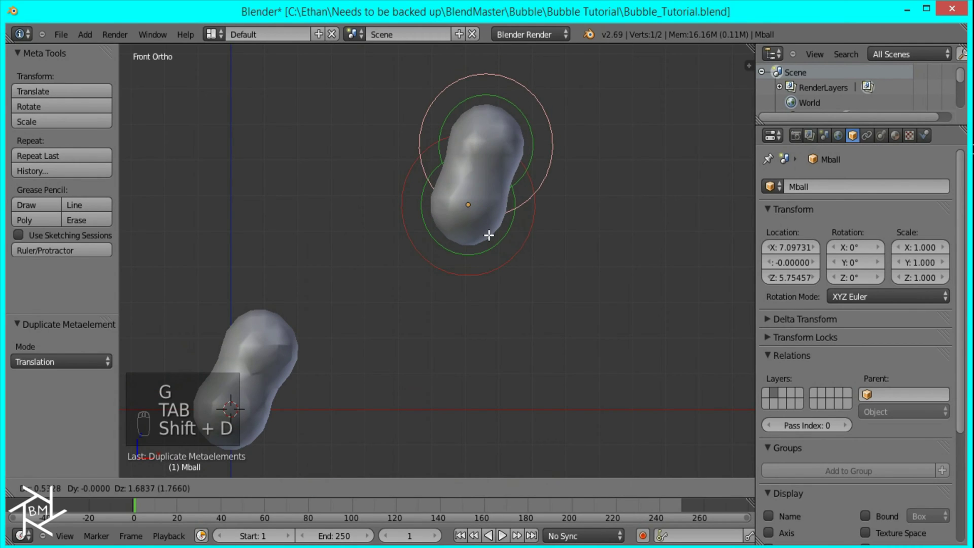
{"action": "left_click", "coordinate": [488, 236]}
{"action": "key", "text": "shift+d"}
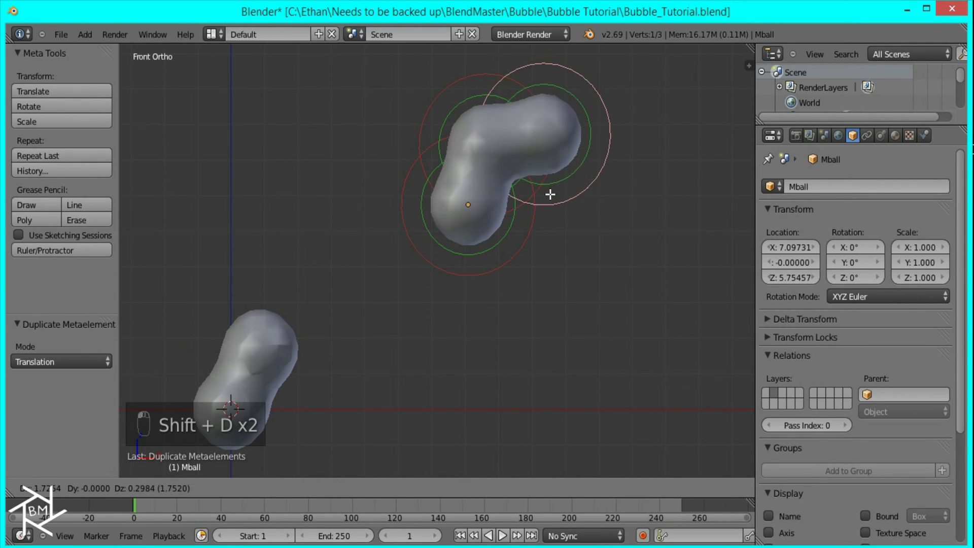
{"action": "left_click", "coordinate": [555, 200]}
{"action": "key", "text": "Tab"}
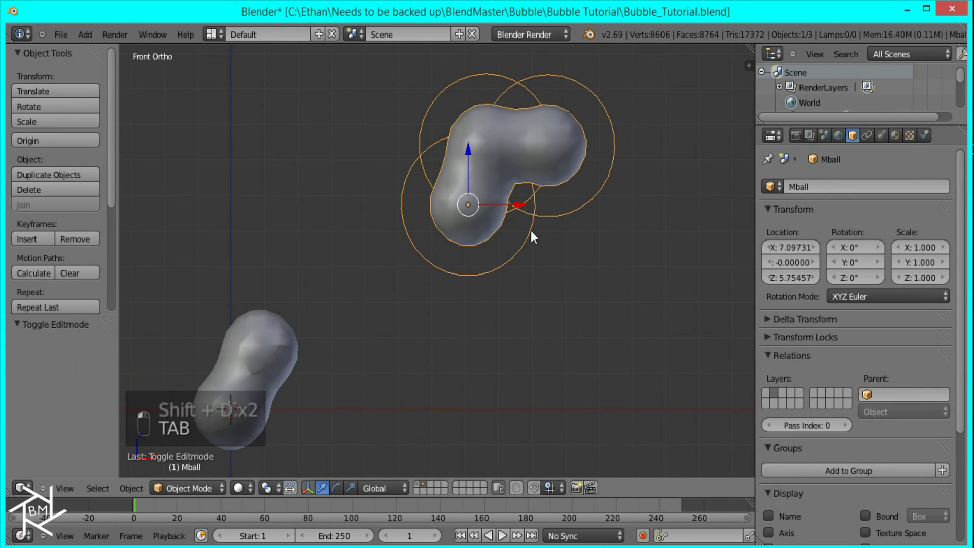
Convert the L-shaped blob into mesh Mball.002 and move it to the world origin
{"action": "key", "text": "alt+c"}
{"action": "left_click", "coordinate": [497, 230]}
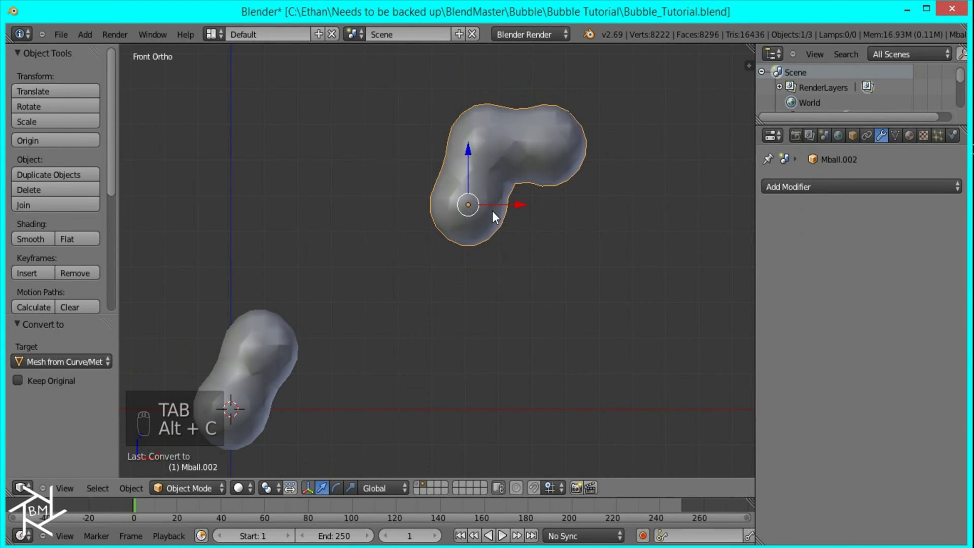
{"action": "key", "text": "alt+g"}
Add another metaball Ball and move it higher up in the scene
{"action": "key", "text": "shift+s"}
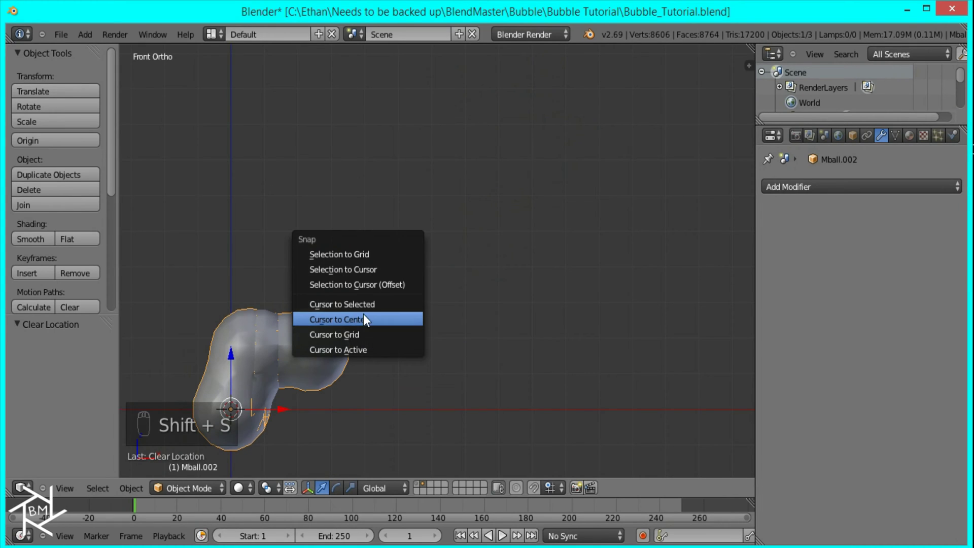
{"action": "key", "text": "shift+a"}
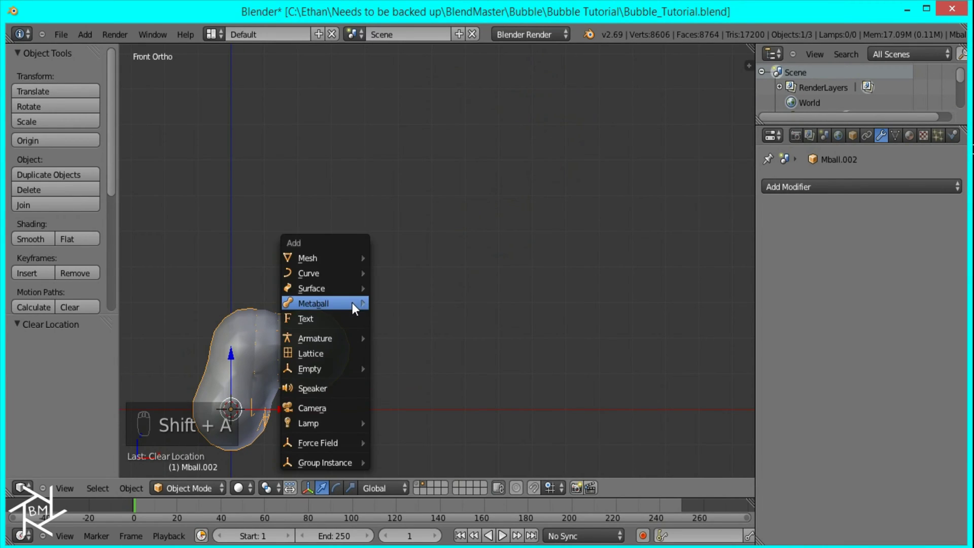
{"action": "mouse_move", "coordinate": [344, 284]}
{"action": "mouse_move", "coordinate": [353, 302]}
{"action": "left_click", "coordinate": [406, 305]}
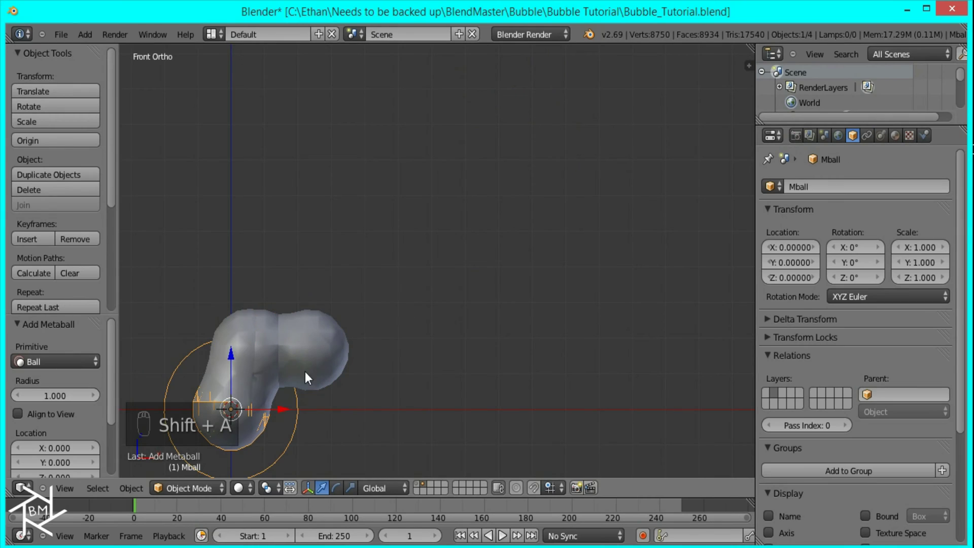
{"action": "key", "text": "g"}
{"action": "left_click", "coordinate": [445, 178]}
Duplicate its element, scale the copy to 1.412, and move it up-right into a tilted peanut
{"action": "key", "text": "Tab"}
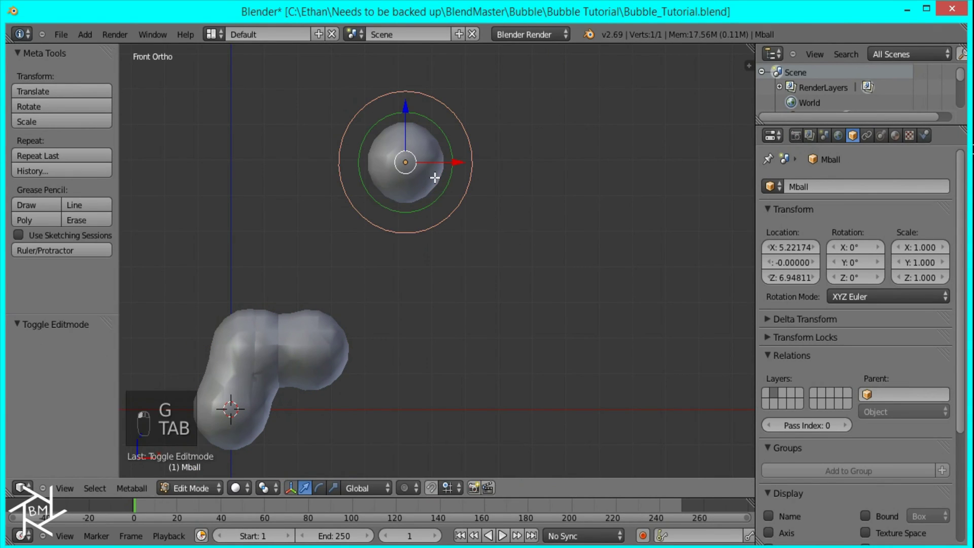
{"action": "key", "text": "shift+d"}
{"action": "left_click", "coordinate": [458, 234]}
{"action": "key", "text": "KP_3"}
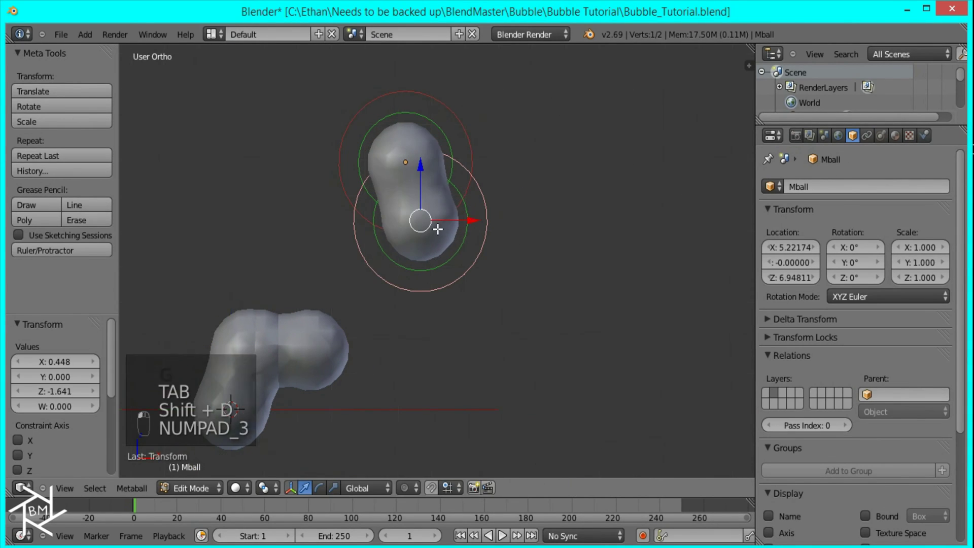
{"action": "key", "text": "s"}
{"action": "left_click", "coordinate": [500, 232]}
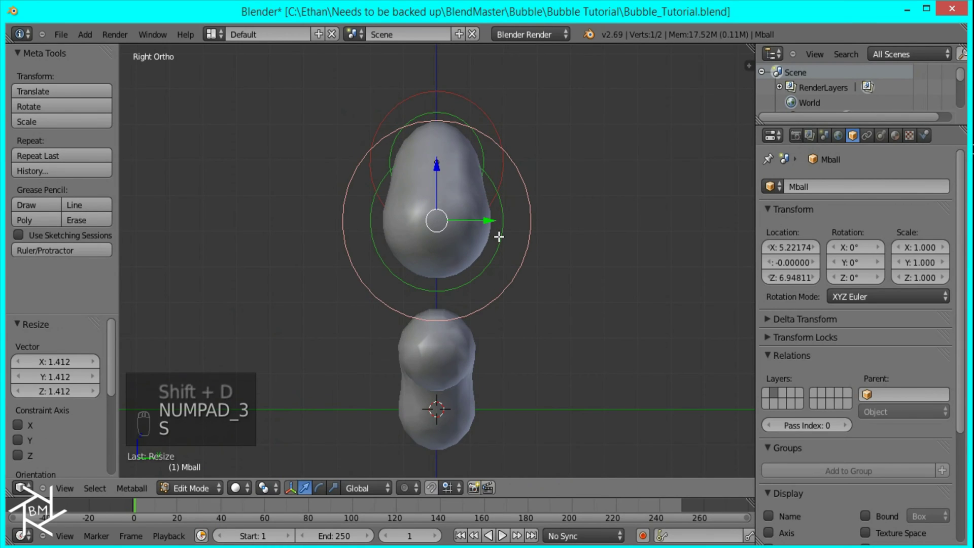
{"action": "key", "text": "KP_1"}
{"action": "key", "text": "g"}
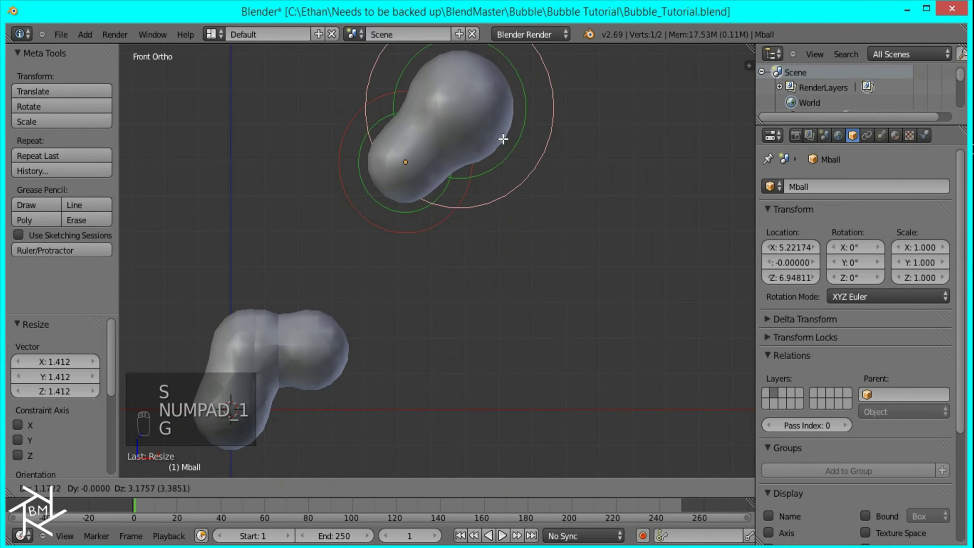
{"action": "left_click", "coordinate": [498, 129]}
{"action": "key", "text": "Tab"}
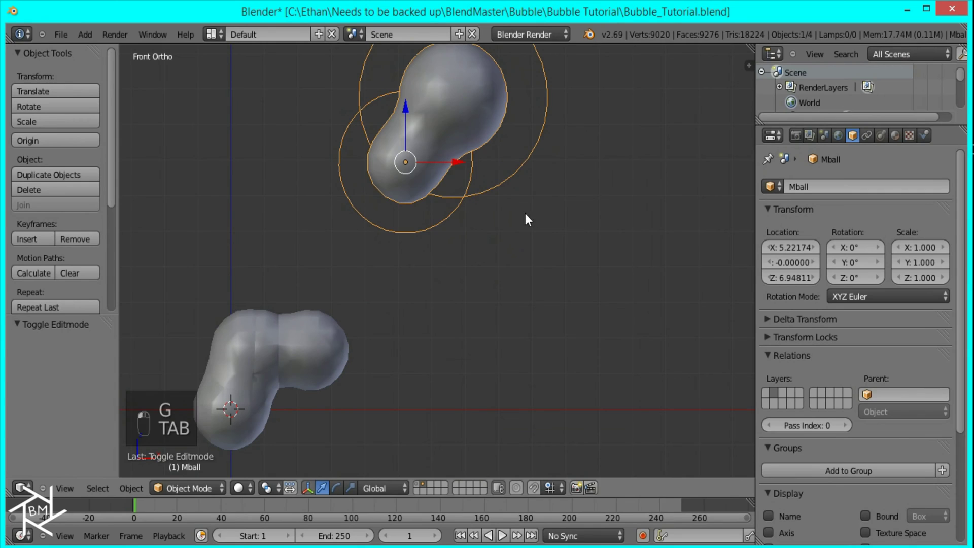
Convert the new metaball into mesh Mball.003 and move it to the world origin
{"action": "key", "text": "alt+c"}
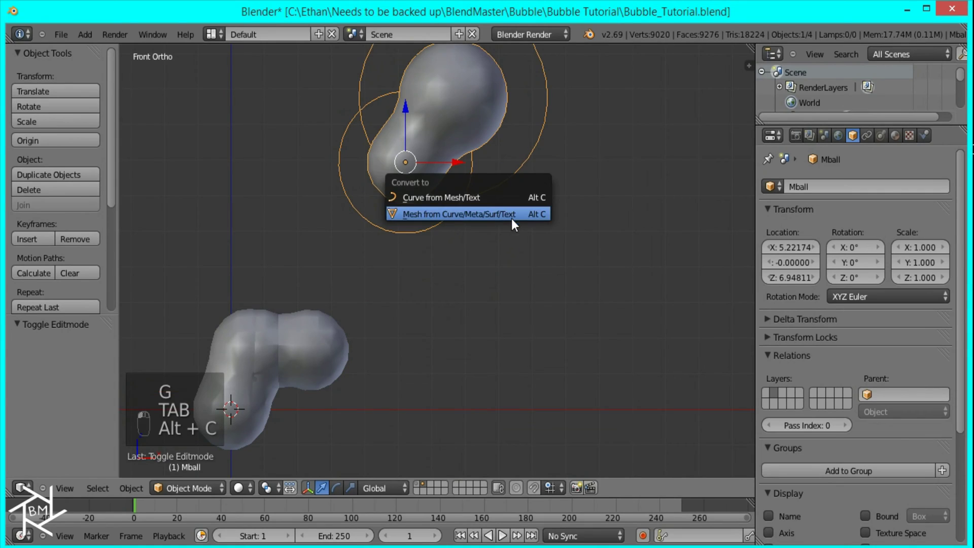
{"action": "left_click", "coordinate": [474, 215]}
{"action": "key", "text": "g"}
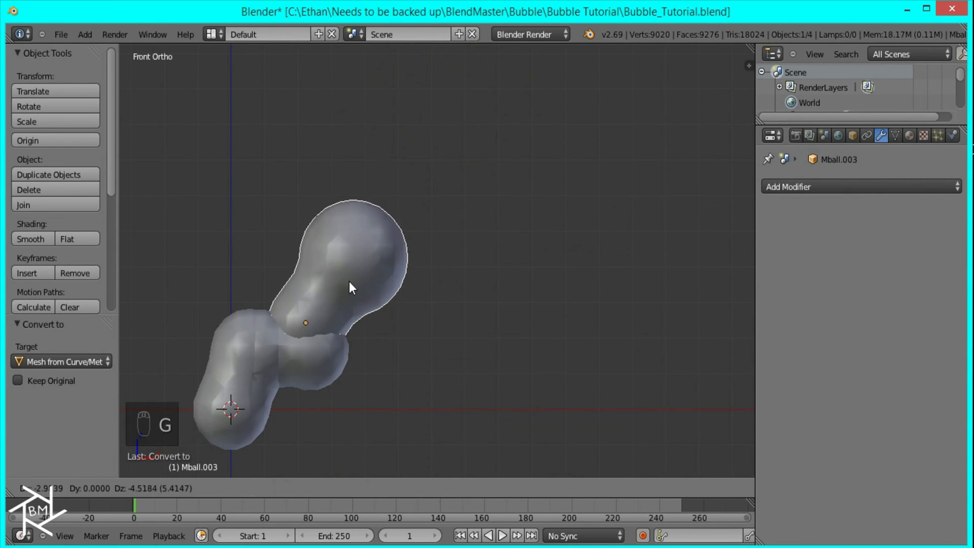
{"action": "right_click", "coordinate": [344, 267]}
{"action": "key", "text": "alt+g"}
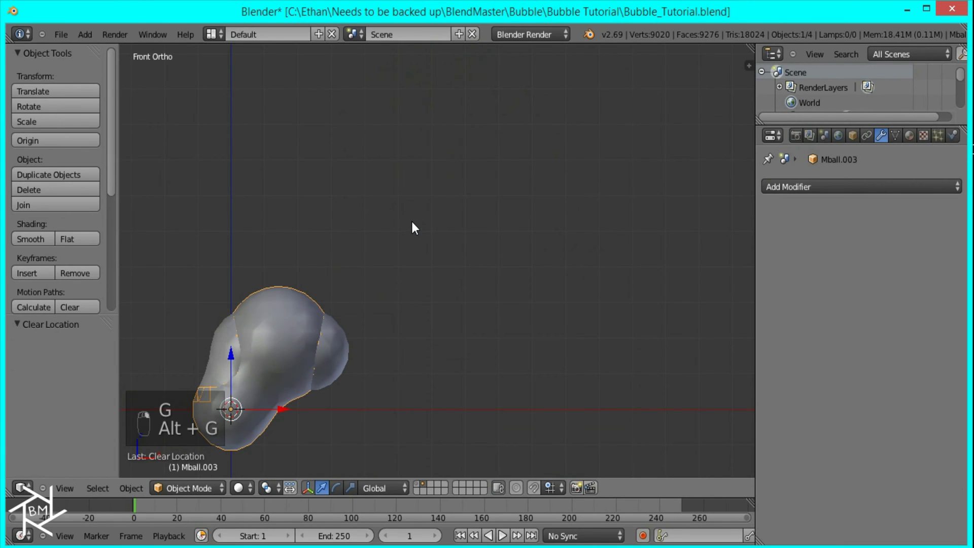
Move Mball.003 right and the L-shaped blob left along the X axis
{"action": "middle_click_drag", "start_coordinate": [388, 288], "coordinate": [448, 299], "text": "shift"}
{"action": "key", "text": "g"}
{"action": "key", "text": "x"}
{"action": "left_click", "coordinate": [674, 306]}
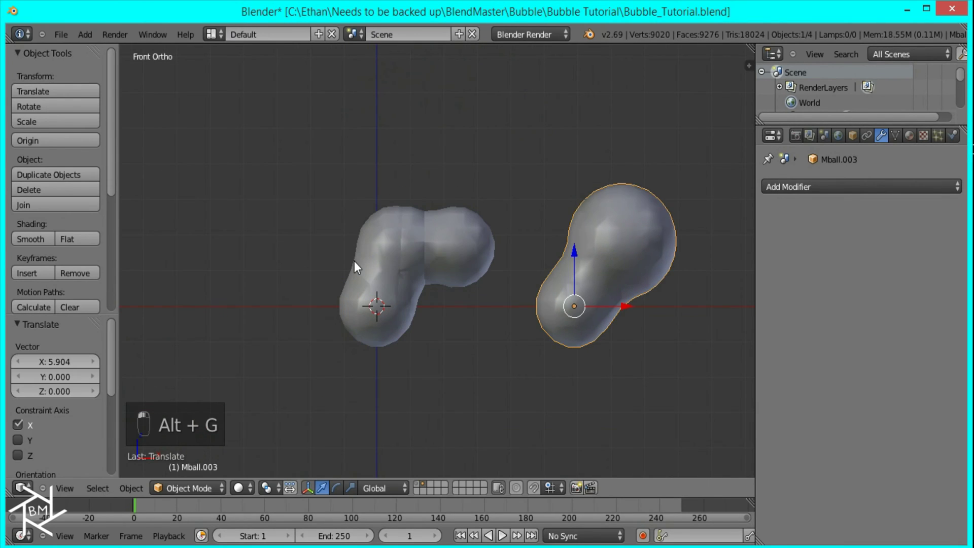
{"action": "right_click", "coordinate": [354, 265]}
{"action": "key", "text": "g"}
{"action": "key", "text": "x"}
{"action": "left_click", "coordinate": [275, 297]}
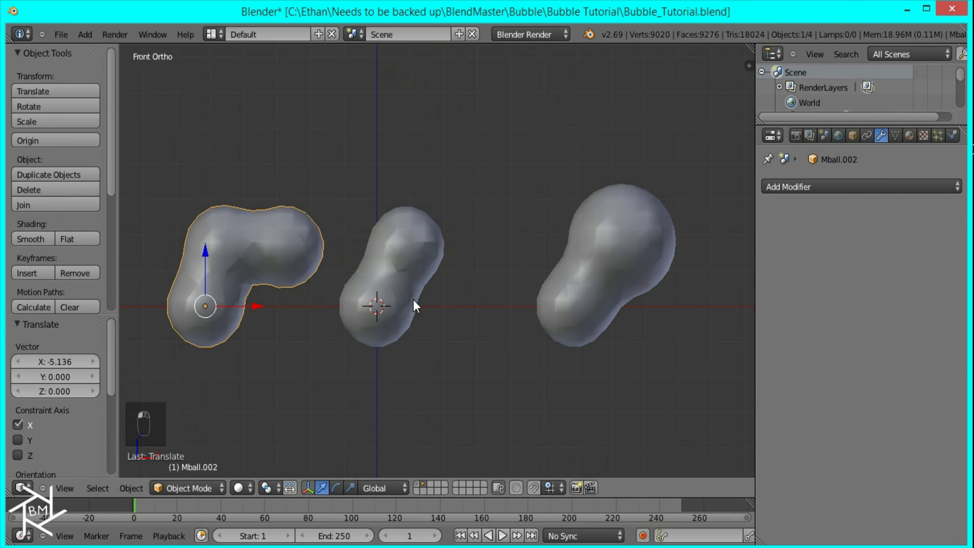
Move the peanut blob far left along X, then check the row in front view
{"action": "right_click", "coordinate": [412, 299]}
{"action": "key", "text": "g"}
{"action": "key", "text": "x"}
{"action": "left_click", "coordinate": [146, 306]}
{"action": "middle_click_drag", "start_coordinate": [146, 307], "coordinate": [358, 333]}
{"action": "middle_click_drag", "start_coordinate": [413, 348], "coordinate": [455, 336]}
{"action": "key", "text": "KP_1"}
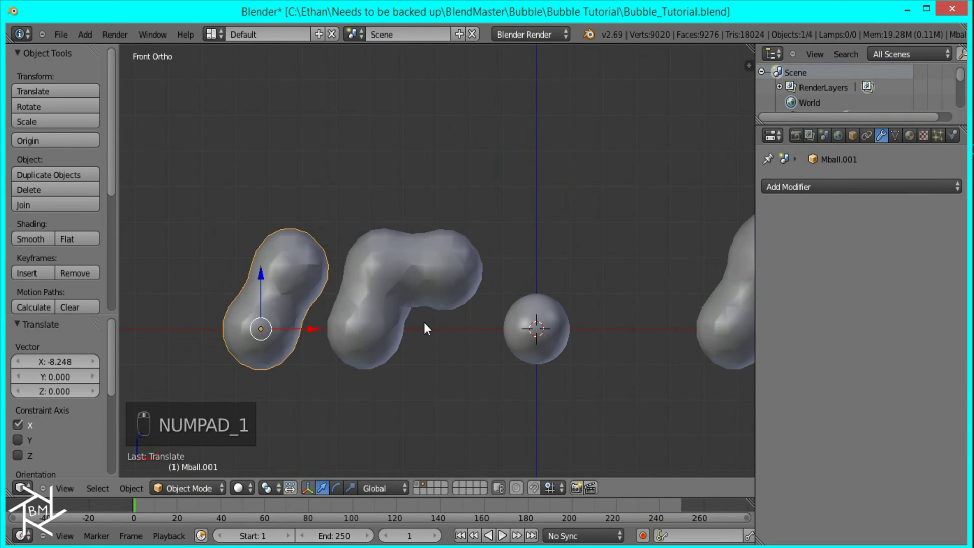
Apply level-2 subdivision to the left, L-shaped and rightmost blobs
{"action": "key", "text": "ctrl+2"}
{"action": "right_click", "coordinate": [370, 288]}
{"action": "key", "text": "ctrl+2"}
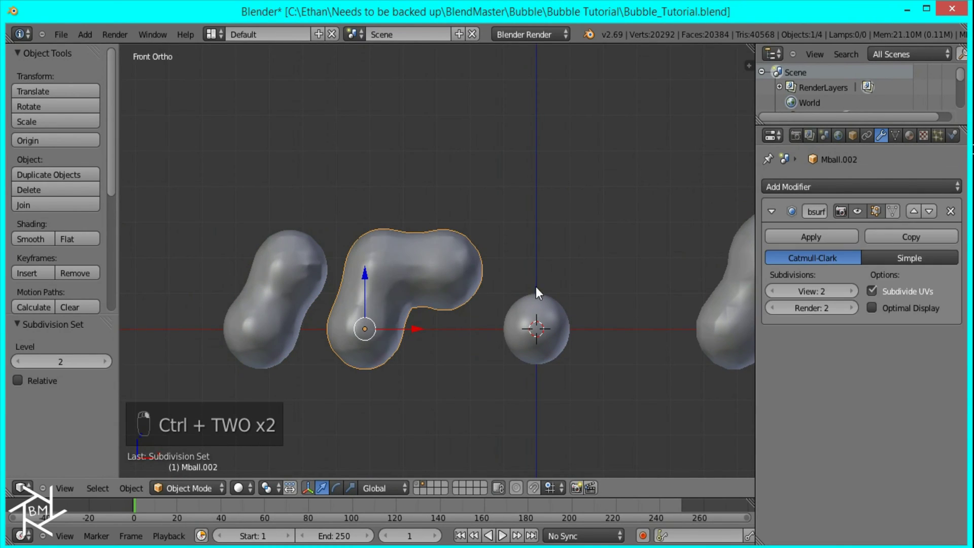
{"action": "right_click", "coordinate": [723, 319]}
{"action": "key", "text": "ctrl+2"}
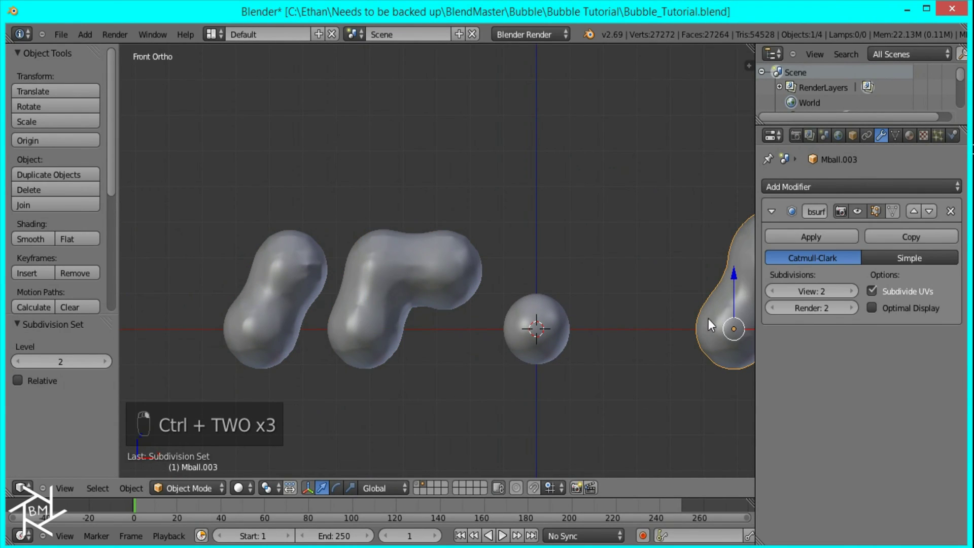
Hide the subdivision in the viewport for all three blobs and the central sphere
{"action": "left_click", "coordinate": [856, 211]}
{"action": "right_click", "coordinate": [424, 267]}
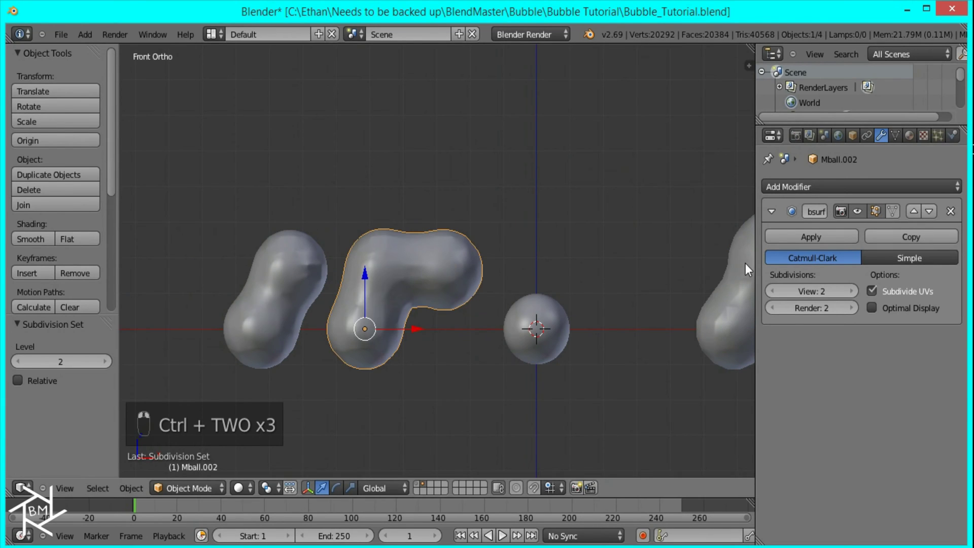
{"action": "left_click", "coordinate": [857, 211]}
{"action": "right_click", "coordinate": [288, 291]}
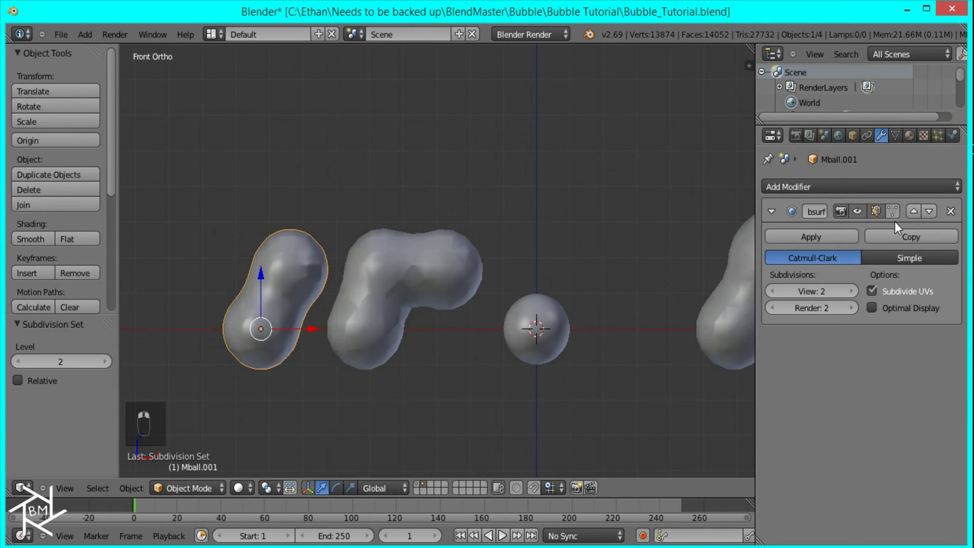
{"action": "left_click", "coordinate": [857, 211]}
{"action": "right_click", "coordinate": [552, 327]}
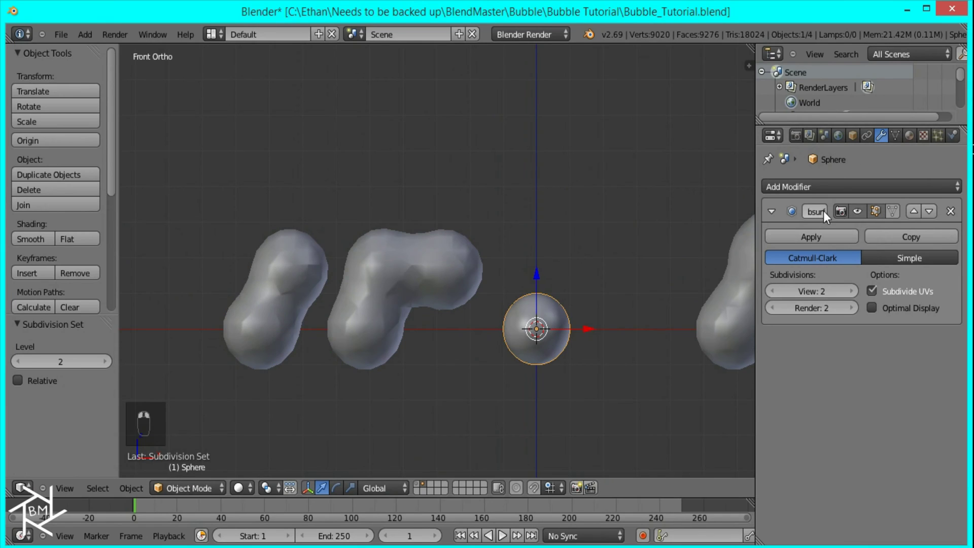
{"action": "left_click", "coordinate": [857, 211]}
Select all four objects and put them in a new group named Bubble
{"action": "scroll", "coordinate": [634, 279], "scroll_direction": "down", "scroll_amount": 5}
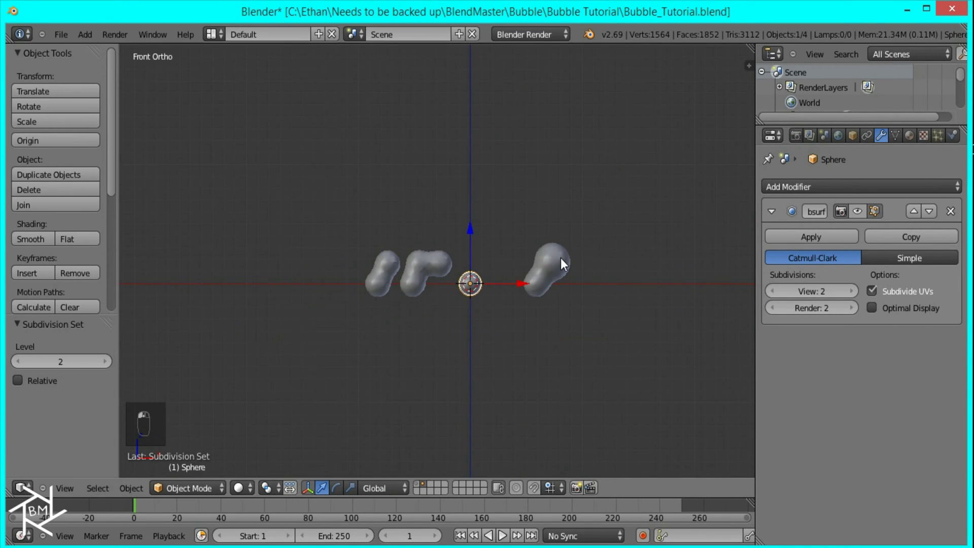
{"action": "right_click_drag", "start_coordinate": [561, 258], "coordinate": [550, 286]}
{"action": "key", "text": "a"}
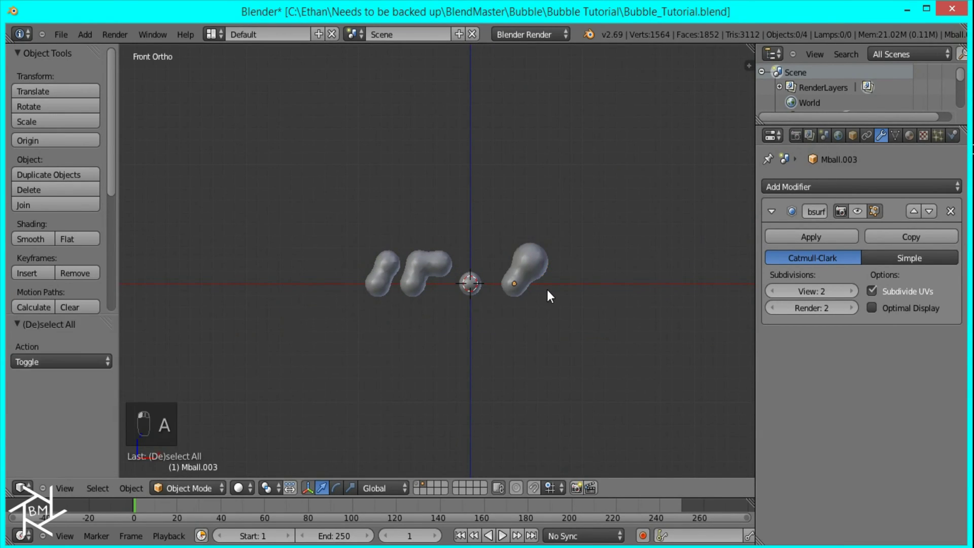
{"action": "key", "text": "a"}
{"action": "scroll", "coordinate": [543, 300], "scroll_direction": "up", "scroll_amount": 3}
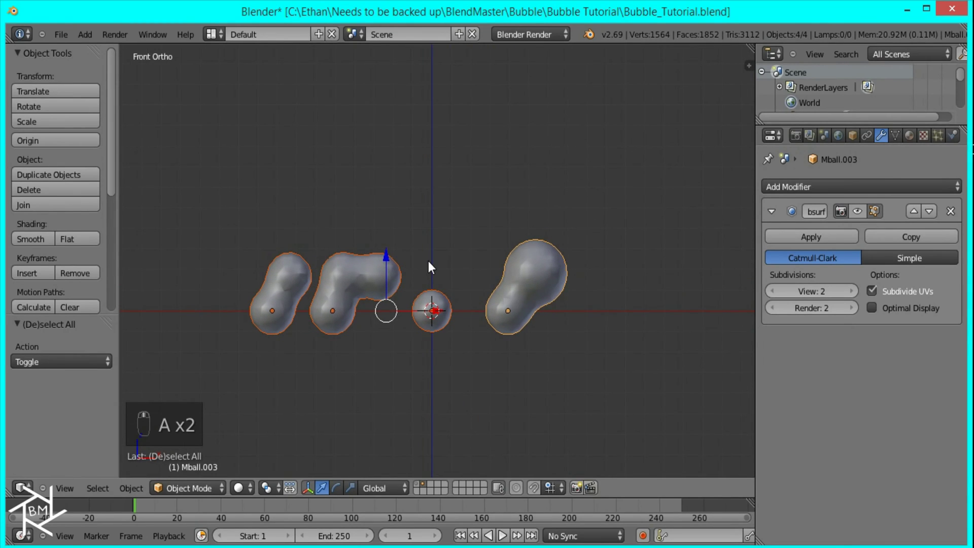
{"action": "key", "text": "ctrl+g"}
{"action": "left_click", "coordinate": [57, 357]}
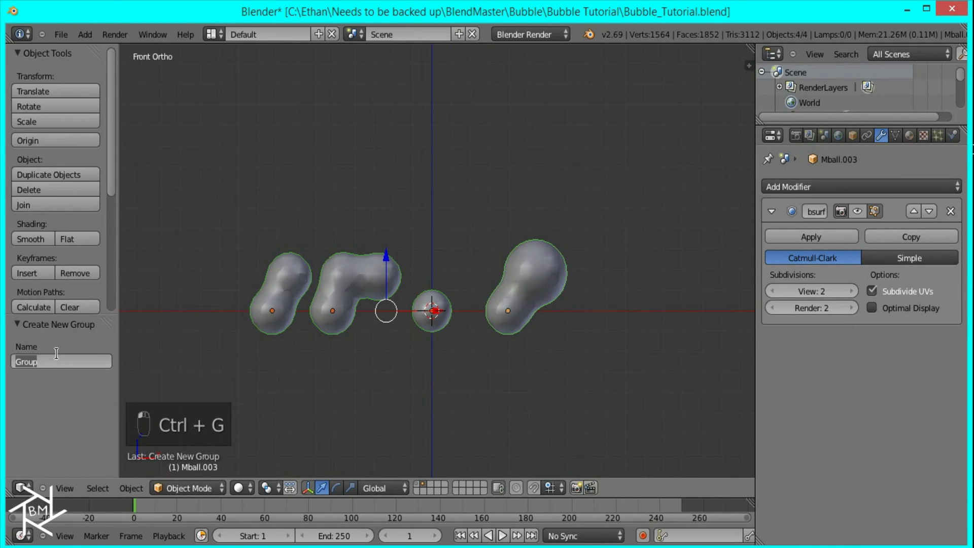
{"action": "type", "text": "Bubble"}
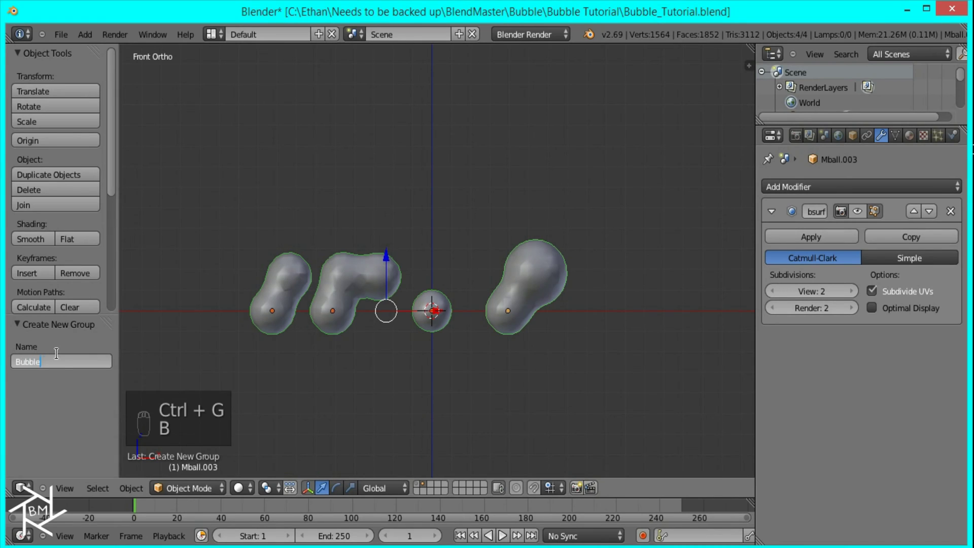
{"action": "key", "text": "Return"}
Show layer 1, select the cube, and add a particle system to it
{"action": "key", "text": "1"}
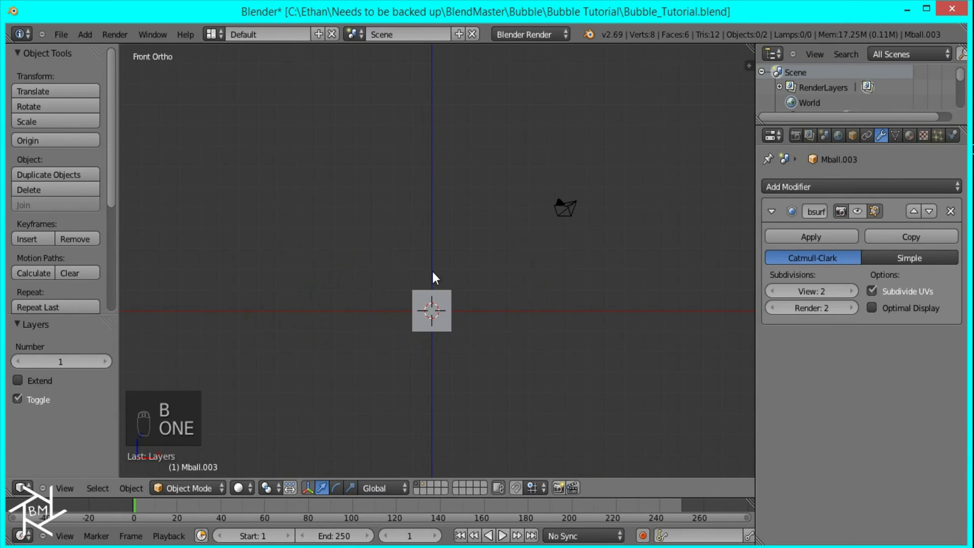
{"action": "scroll", "coordinate": [446, 304], "scroll_direction": "up", "scroll_amount": 4}
{"action": "right_click", "coordinate": [458, 364]}
{"action": "middle_click_drag", "start_coordinate": [457, 363], "coordinate": [449, 275], "text": "shift"}
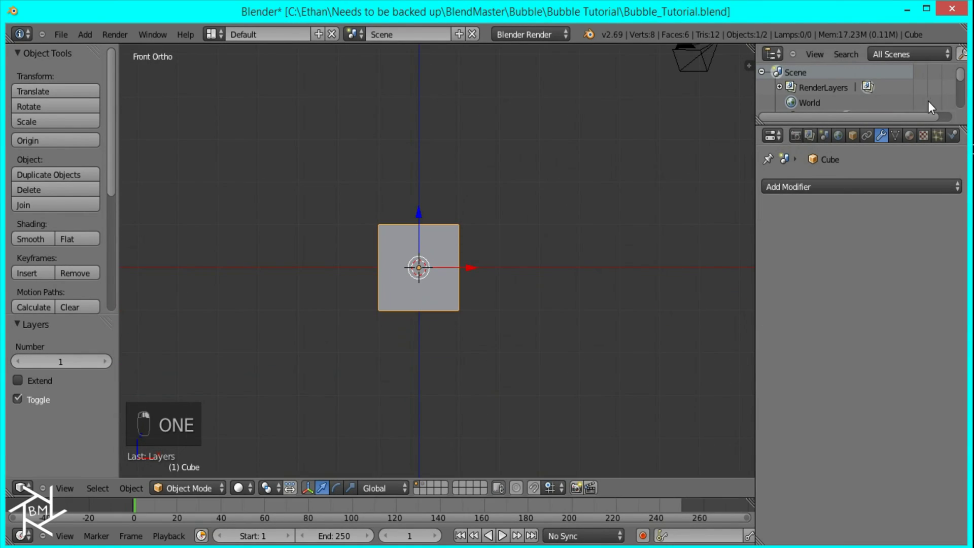
{"action": "left_click", "coordinate": [938, 136]}
{"action": "left_click", "coordinate": [943, 186]}
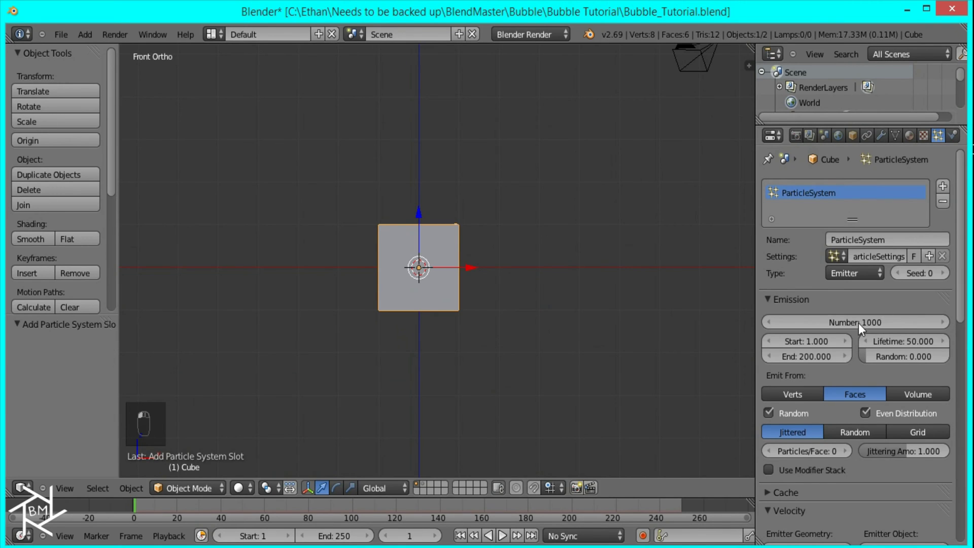
Set the particle emission end frame to 1
{"action": "left_click", "coordinate": [812, 355]}
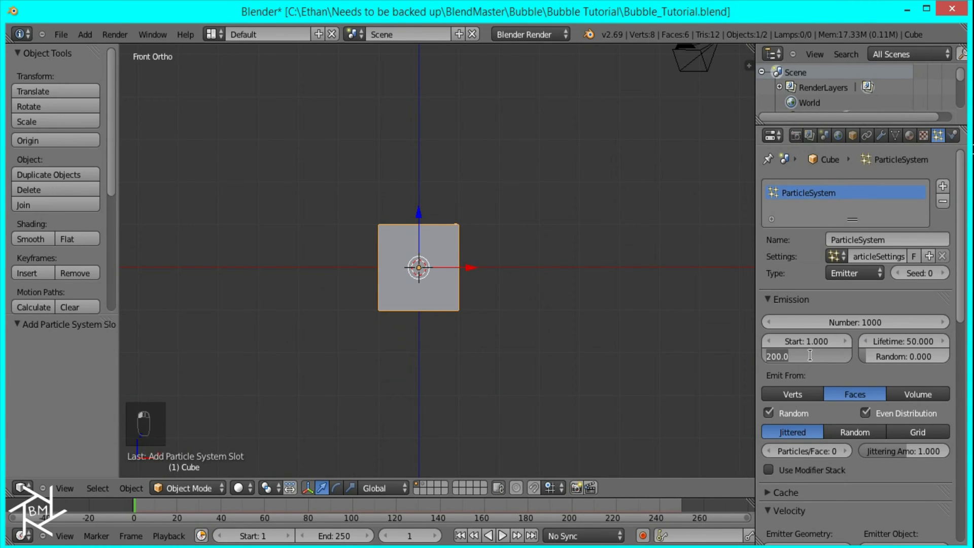
{"action": "key", "text": "Return"}
{"action": "left_click", "coordinate": [800, 354]}
{"action": "type", "text": "1"}
{"action": "key", "text": "Return"}
{"action": "scroll", "coordinate": [531, 301], "scroll_direction": "up", "scroll_amount": 4}
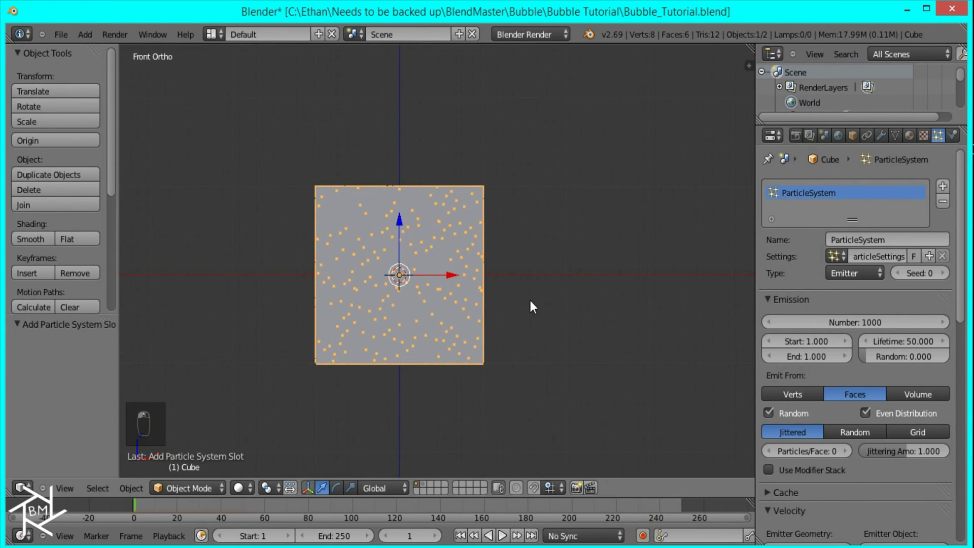
{"action": "middle_click_drag", "start_coordinate": [530, 300], "coordinate": [462, 302]}
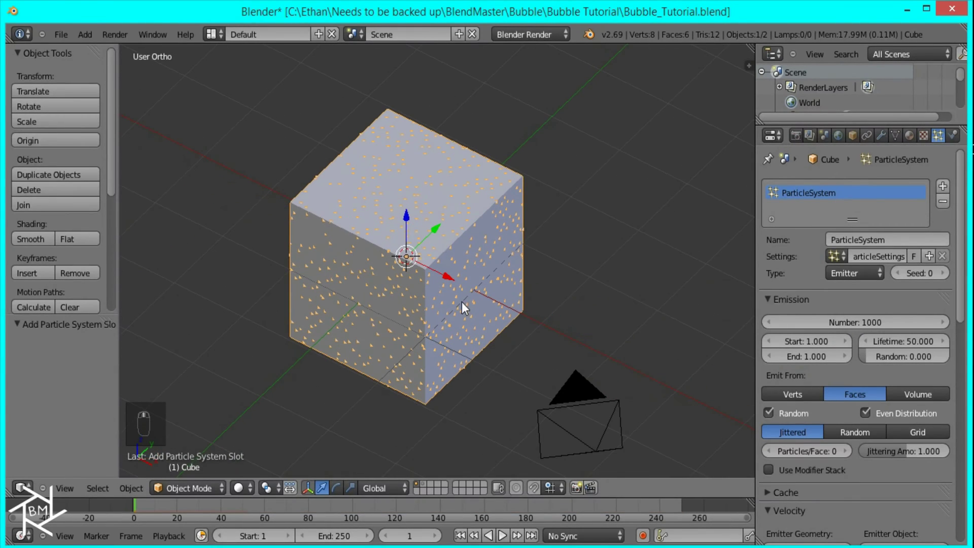
Set the particle number to 500 and emit them from the cube's Volume
{"action": "left_click", "coordinate": [860, 319]}
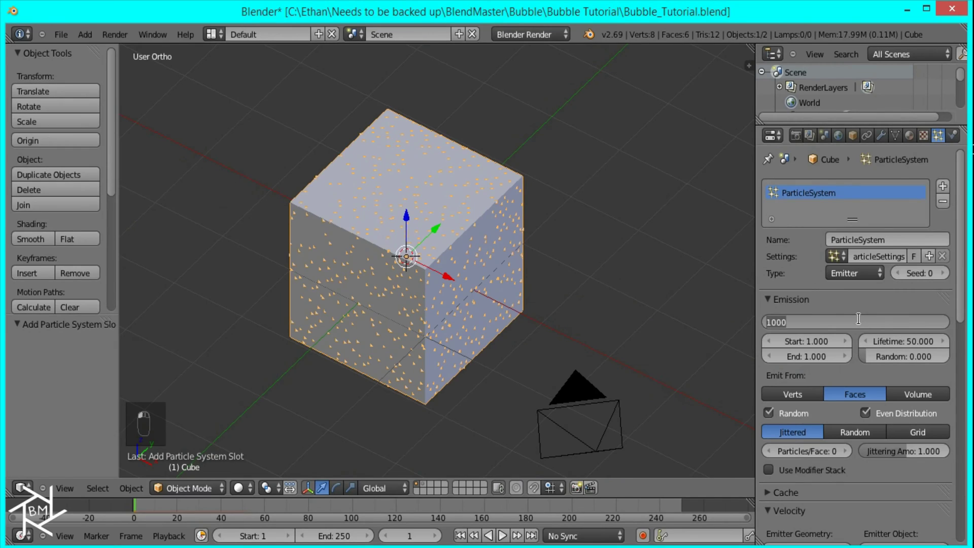
{"action": "type", "text": "500"}
{"action": "key", "text": "Return"}
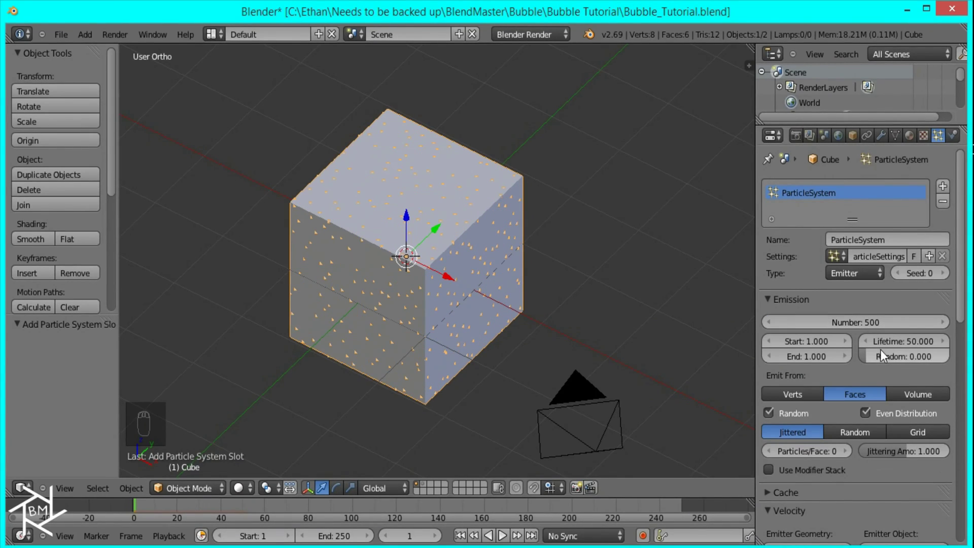
{"action": "scroll", "coordinate": [880, 349], "scroll_direction": "down", "scroll_amount": 2}
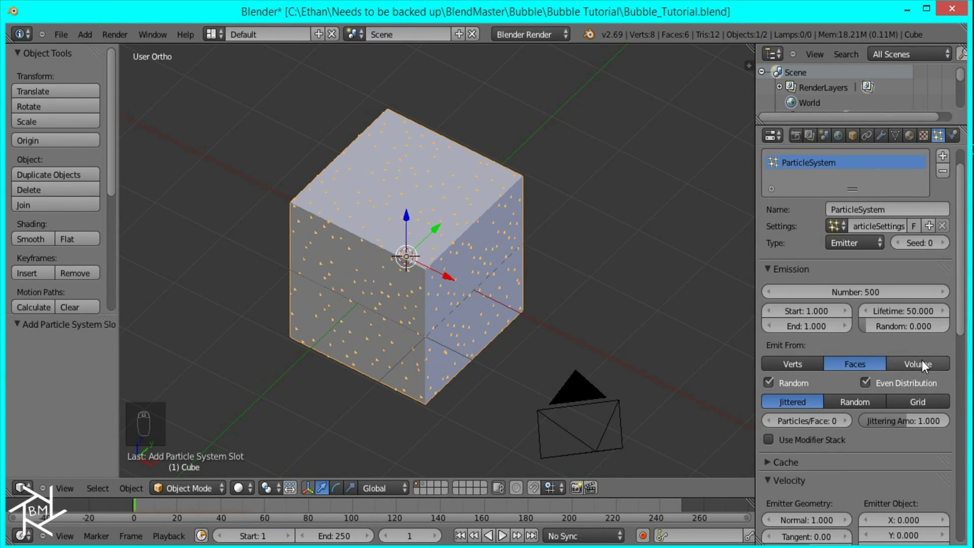
{"action": "left_click", "coordinate": [921, 364]}
{"action": "middle_click_drag", "start_coordinate": [459, 258], "coordinate": [495, 199]}
{"action": "scroll", "coordinate": [866, 477], "scroll_direction": "down", "scroll_amount": 6}
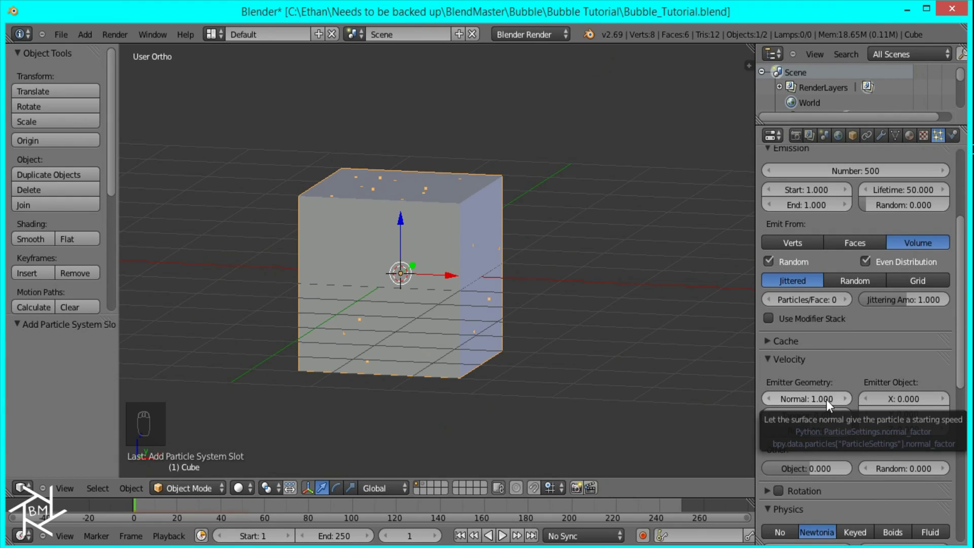
Zero the particles' normal velocity and render them as Bubbles group copies that follow particle rotation
{"action": "key", "text": "BackSpace"}
{"action": "scroll", "coordinate": [888, 456], "scroll_direction": "down", "scroll_amount": 16}
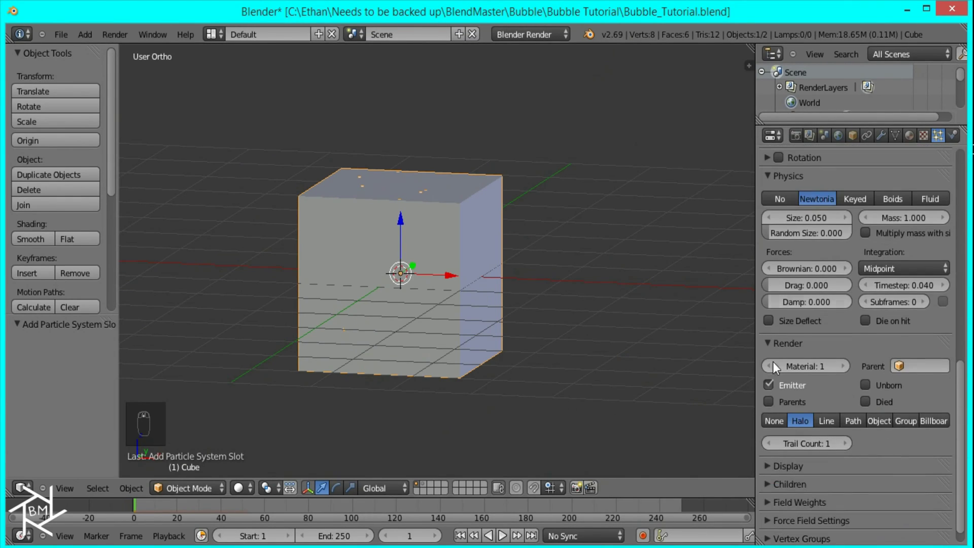
{"action": "left_click", "coordinate": [903, 419]}
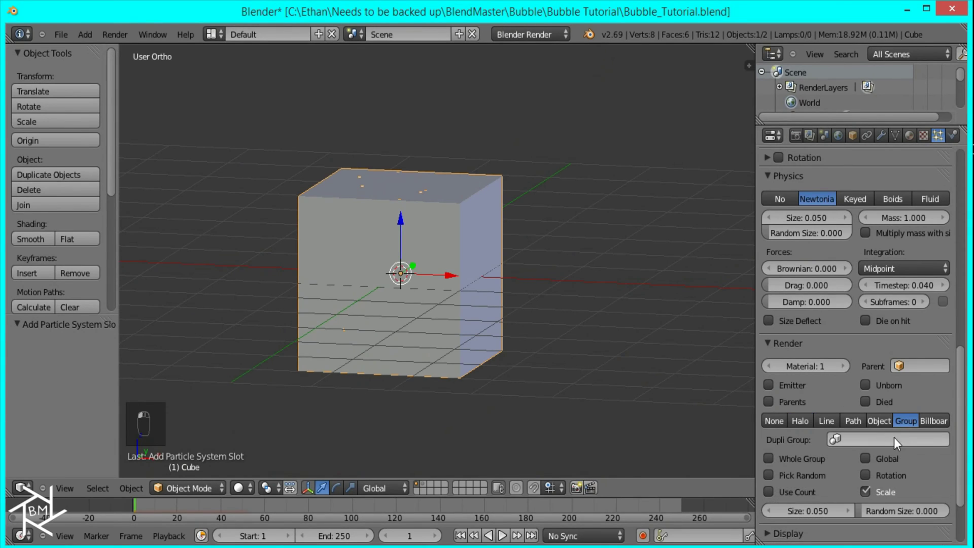
{"action": "left_click", "coordinate": [894, 439]}
{"action": "left_click", "coordinate": [865, 285]}
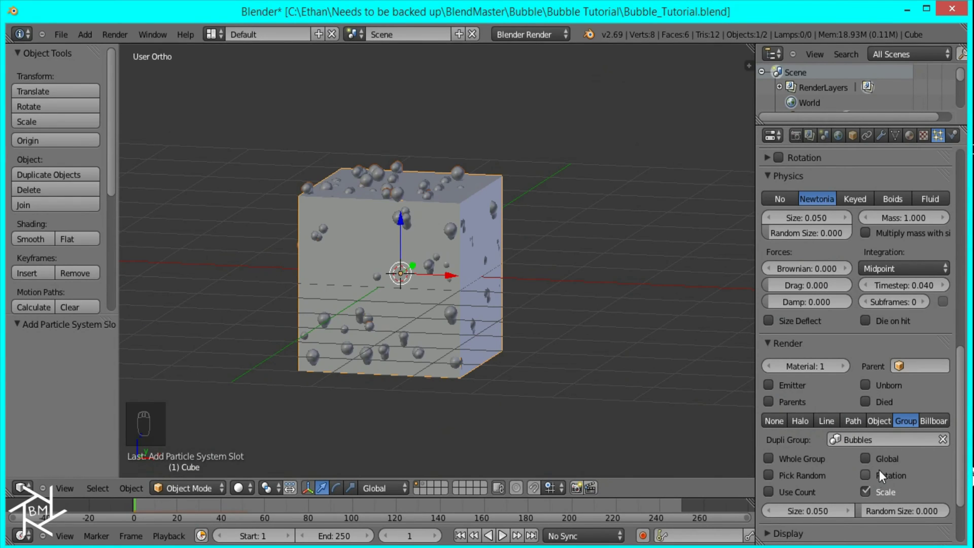
{"action": "left_click", "coordinate": [874, 473]}
{"action": "scroll", "coordinate": [911, 453], "scroll_direction": "up", "scroll_amount": 2}
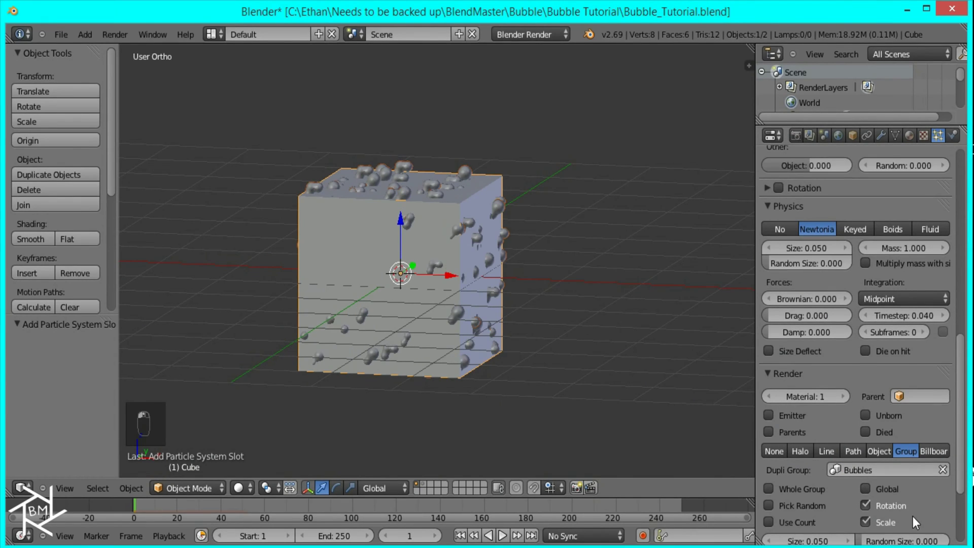
{"action": "scroll", "coordinate": [911, 514], "scroll_direction": "down", "scroll_amount": 2}
In front orthographic view, set the bubble size to 0.030 with random size 1.000
{"action": "key", "text": "KP_1"}
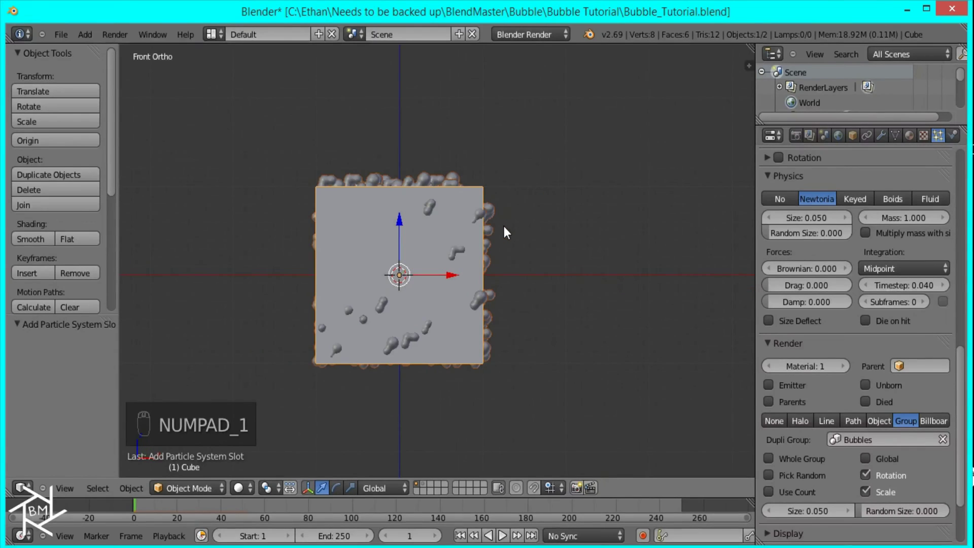
{"action": "key", "text": "KP_5"}
{"action": "key", "text": "KP_5"}
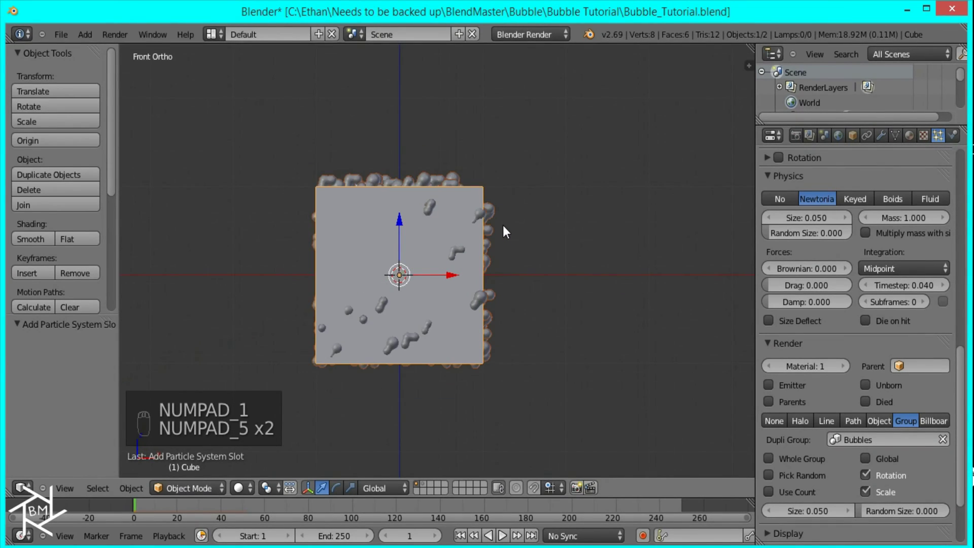
{"action": "scroll", "coordinate": [507, 248], "scroll_direction": "down", "scroll_amount": 1}
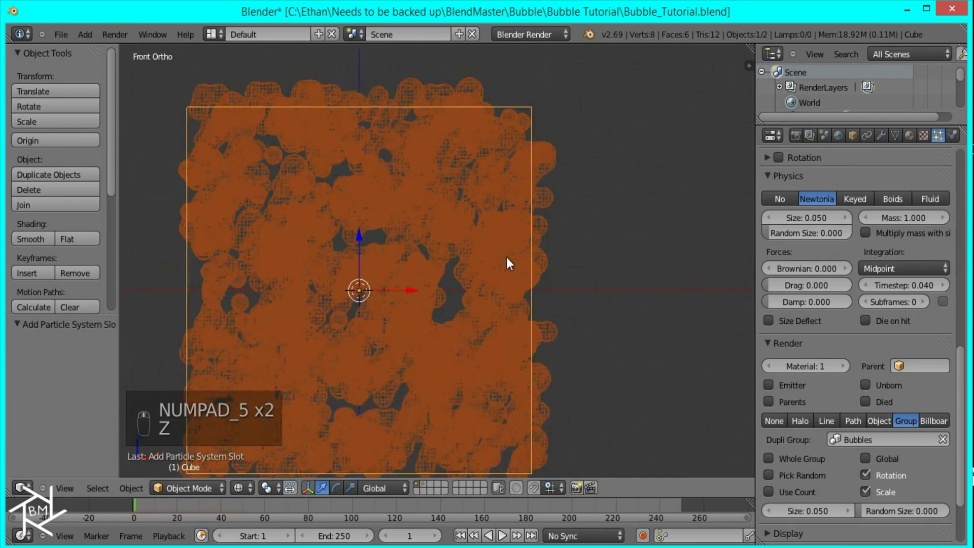
{"action": "scroll", "coordinate": [507, 264], "scroll_direction": "up", "scroll_amount": 1}
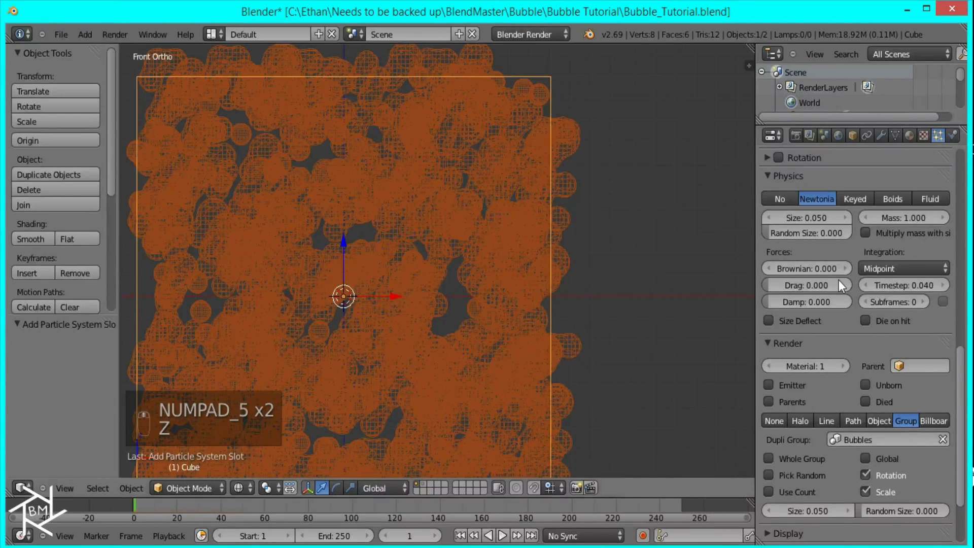
{"action": "left_click", "coordinate": [774, 510]}
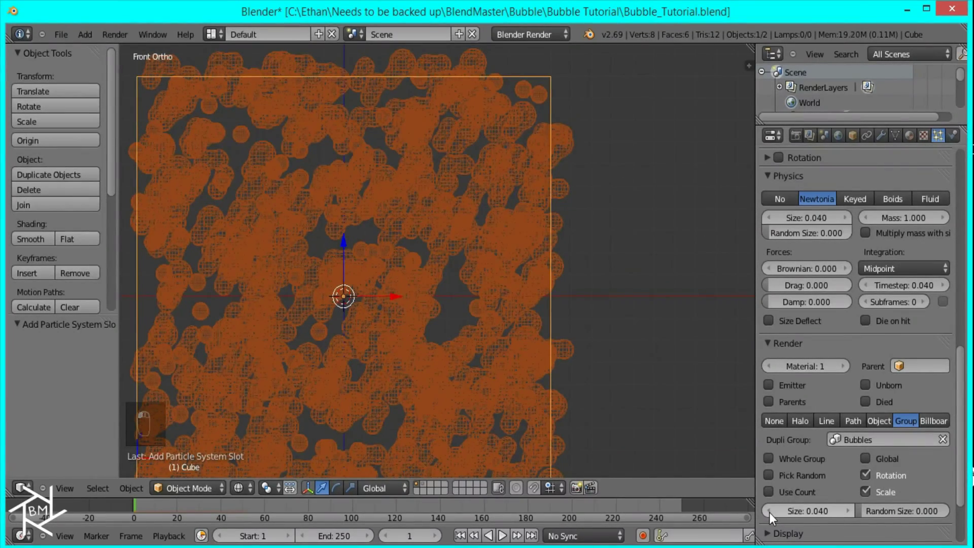
{"action": "left_click", "coordinate": [769, 510]}
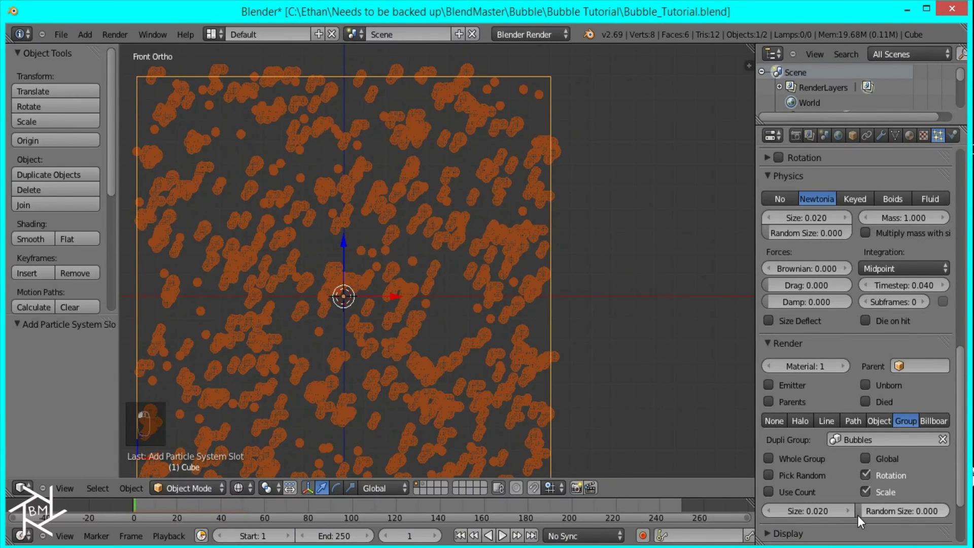
{"action": "left_click_drag", "start_coordinate": [857, 515], "coordinate": [924, 517]}
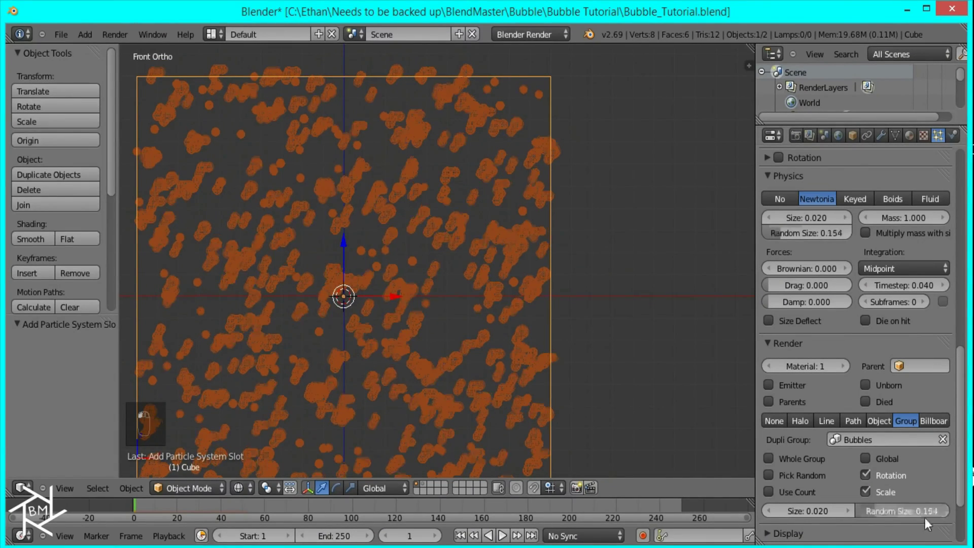
{"action": "left_click", "coordinate": [849, 511]}
{"action": "left_click", "coordinate": [848, 511]}
{"action": "left_click", "coordinate": [767, 513]}
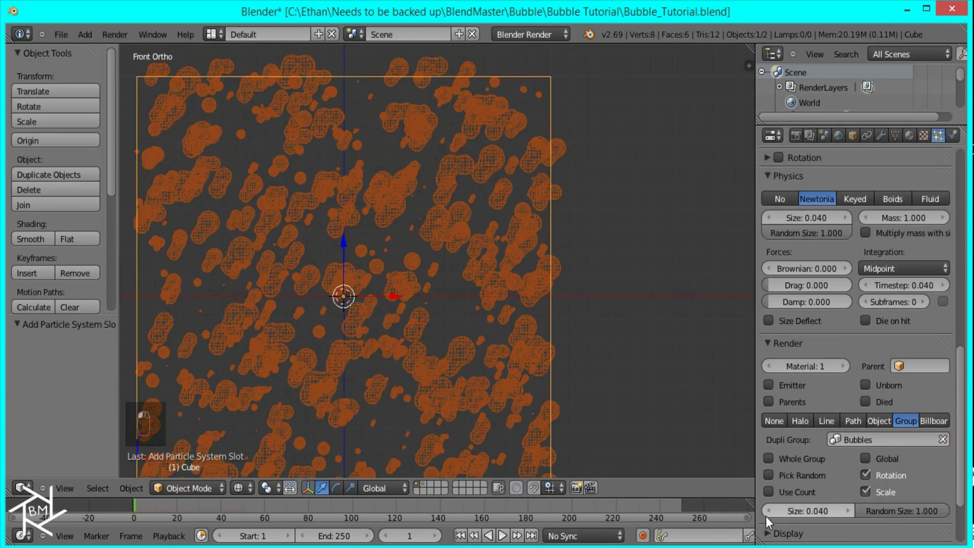
Enable particle rotation with full random orientation and phase 1.000, then orbit to inspect the bubbles
{"action": "scroll", "coordinate": [811, 446], "scroll_direction": "up", "scroll_amount": 2}
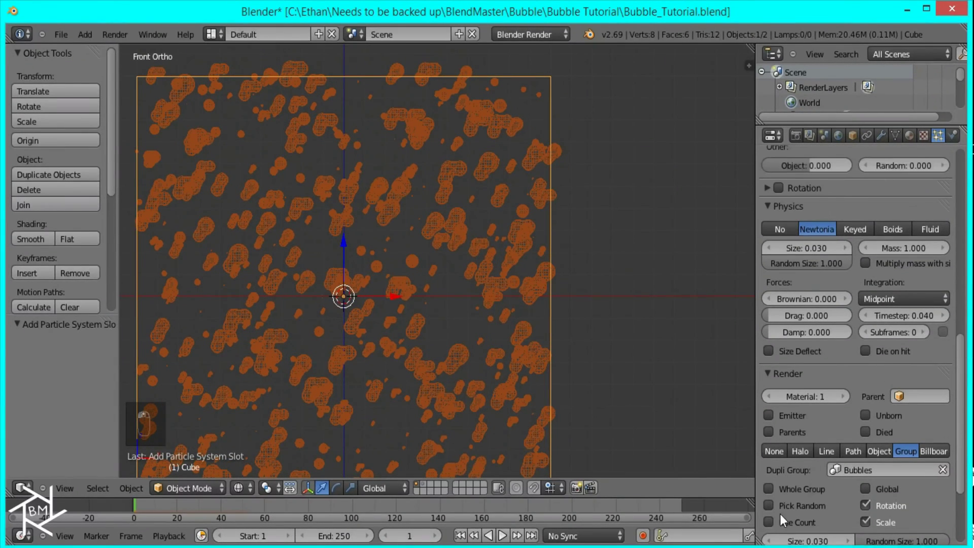
{"action": "scroll", "coordinate": [854, 366], "scroll_direction": "up", "scroll_amount": 6}
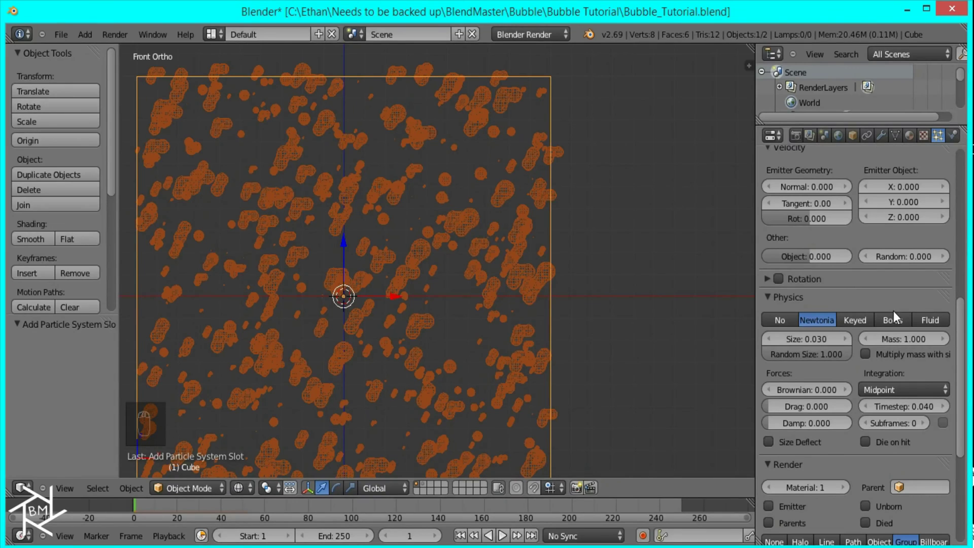
{"action": "scroll", "coordinate": [809, 363], "scroll_direction": "up", "scroll_amount": 6}
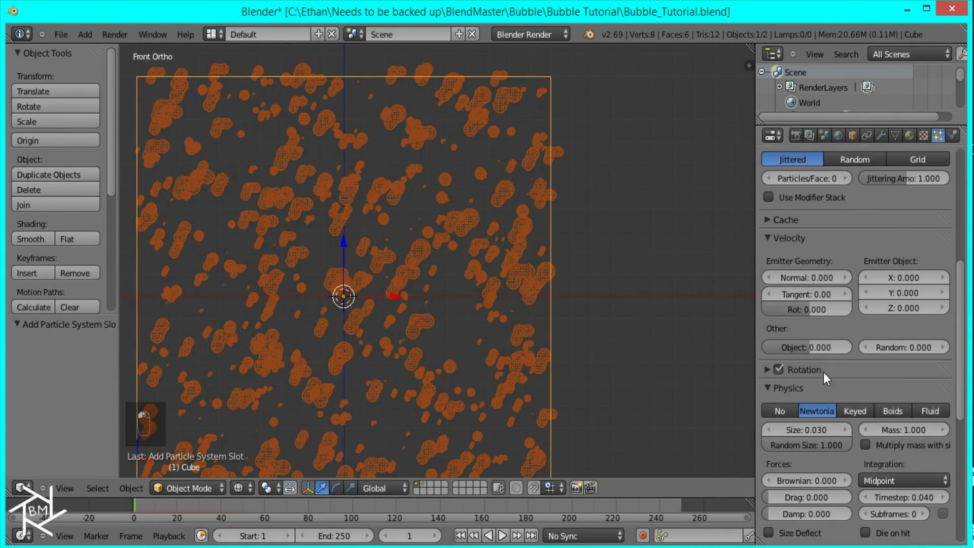
{"action": "left_click", "coordinate": [823, 372]}
{"action": "left_click_drag", "start_coordinate": [775, 429], "coordinate": [930, 421]}
{"action": "left_click_drag", "start_coordinate": [868, 411], "coordinate": [944, 411]}
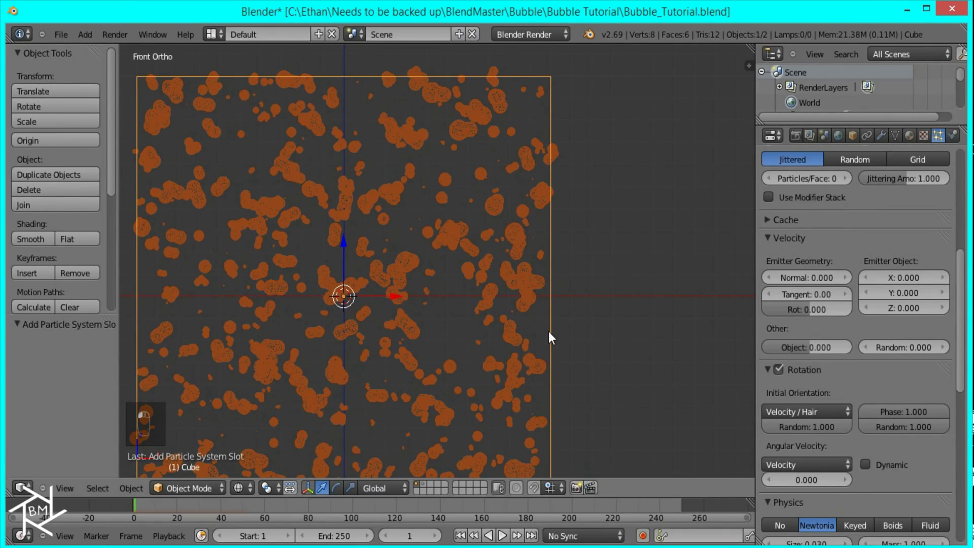
{"action": "scroll", "coordinate": [531, 323], "scroll_direction": "down", "scroll_amount": 3}
{"action": "middle_click_drag", "start_coordinate": [562, 269], "coordinate": [524, 406]}
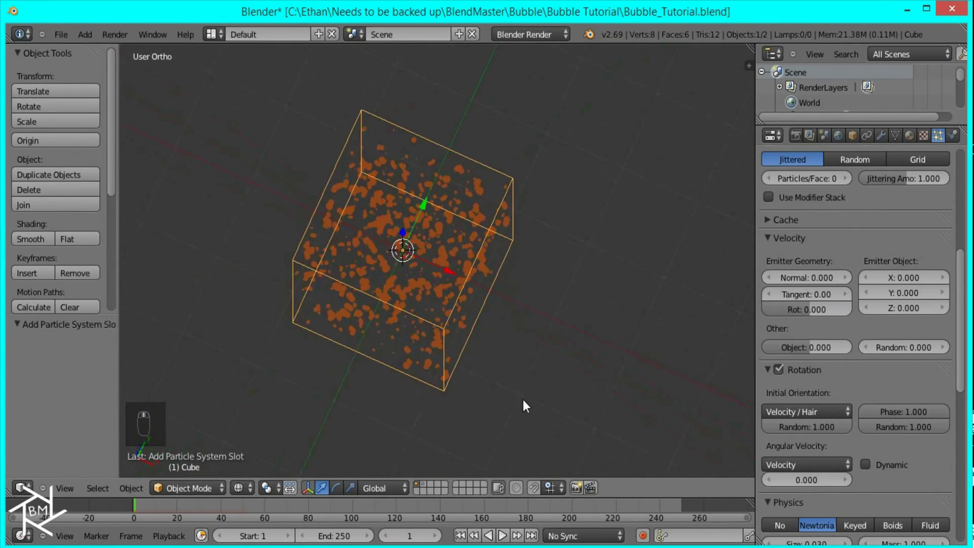
{"action": "scroll", "coordinate": [464, 291], "scroll_direction": "up", "scroll_amount": 4}
{"action": "middle_click_drag", "start_coordinate": [465, 291], "coordinate": [516, 225]}
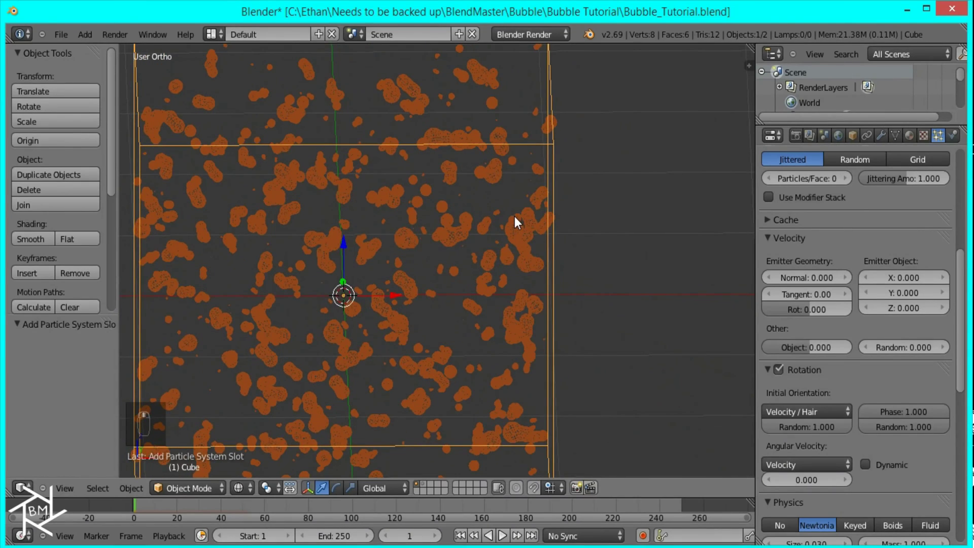
Align the camera to the front view, clear its location, and move it to Y -1.826 facing the cube
{"action": "key", "text": "KP_1"}
{"action": "scroll", "coordinate": [513, 244], "scroll_direction": "down", "scroll_amount": 5}
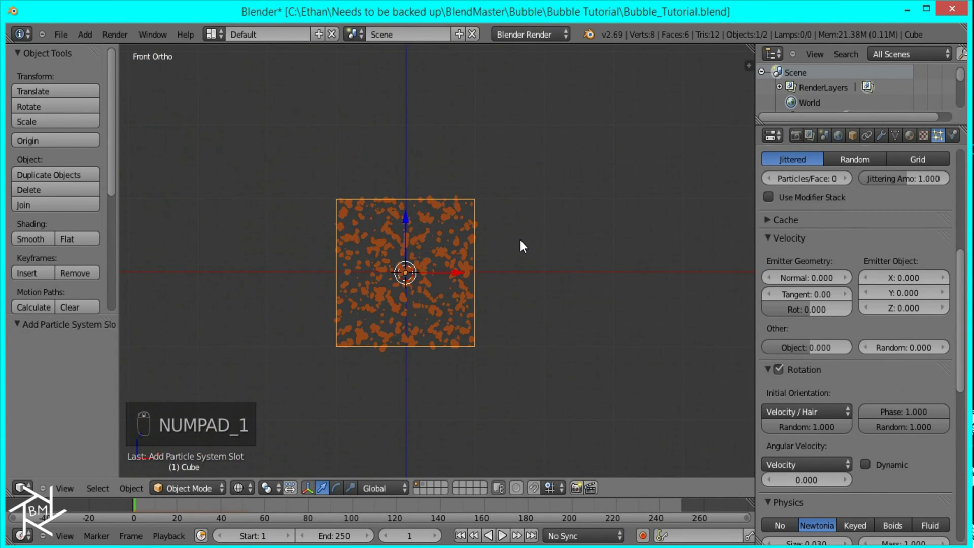
{"action": "key", "text": "ctrl+alt+KP_0"}
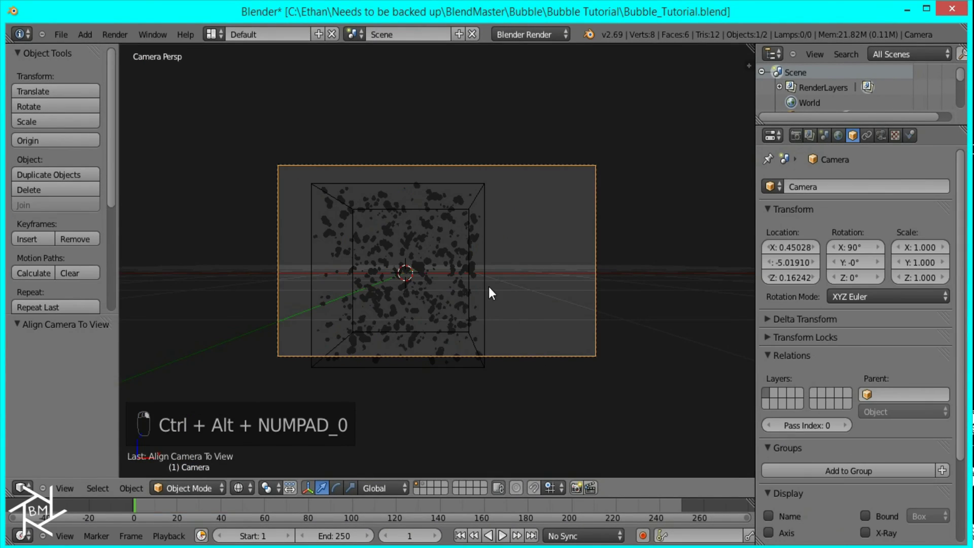
{"action": "key", "text": "alt+g"}
{"action": "key", "text": "g"}
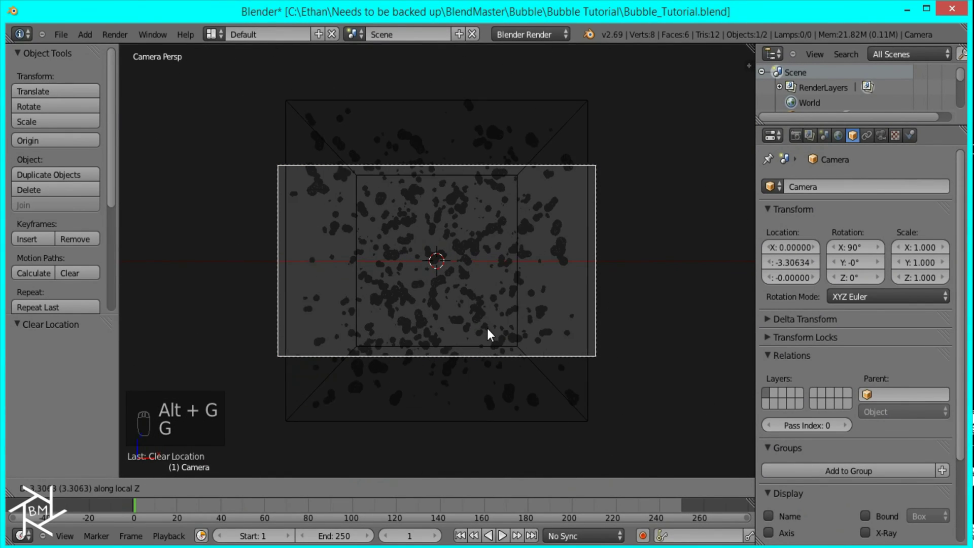
{"action": "left_click", "coordinate": [477, 314]}
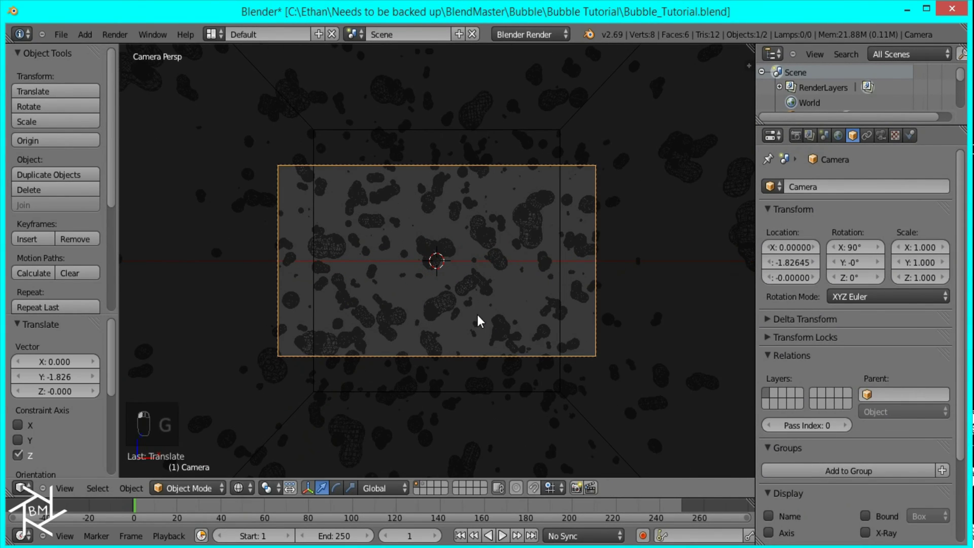
{"action": "scroll", "coordinate": [543, 269], "scroll_direction": "up", "scroll_amount": 5}
{"action": "scroll", "coordinate": [540, 268], "scroll_direction": "down", "scroll_amount": 2}
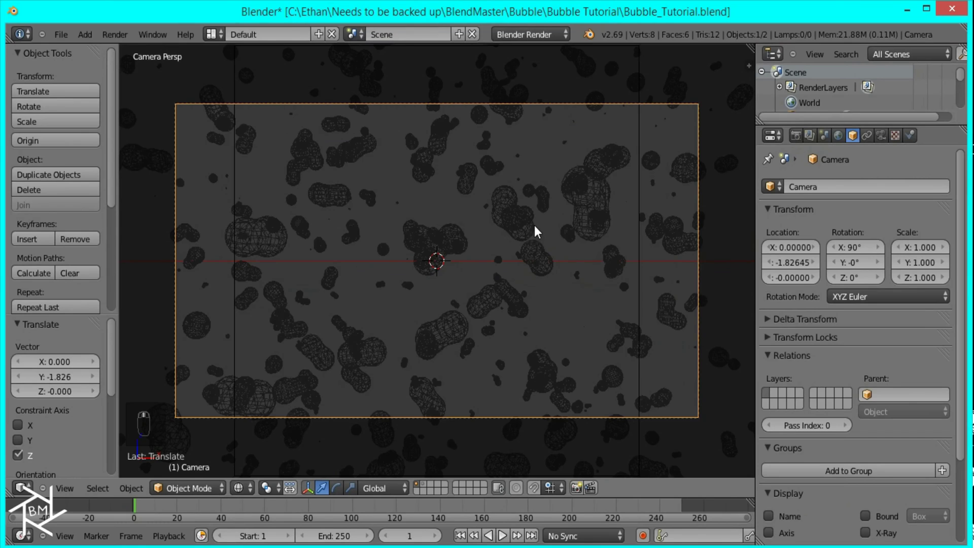
{"action": "scroll", "coordinate": [527, 223], "scroll_direction": "down", "scroll_amount": 7}
{"action": "scroll", "coordinate": [507, 214], "scroll_direction": "up", "scroll_amount": 7}
Add a mesh plane to the scene and orbit to view it with the cube and camera
{"action": "key", "text": "shift+a"}
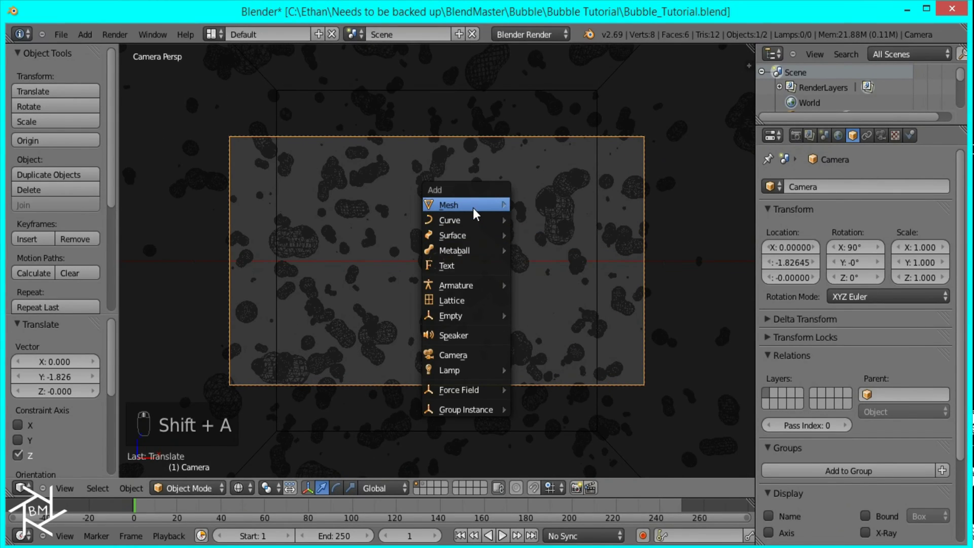
{"action": "mouse_move", "coordinate": [472, 208]}
{"action": "left_click", "coordinate": [538, 207]}
{"action": "middle_click_drag", "start_coordinate": [587, 209], "coordinate": [559, 108]}
Switch the render engine to Cycles and give the plane a new Emission material
{"action": "left_click", "coordinate": [526, 33]}
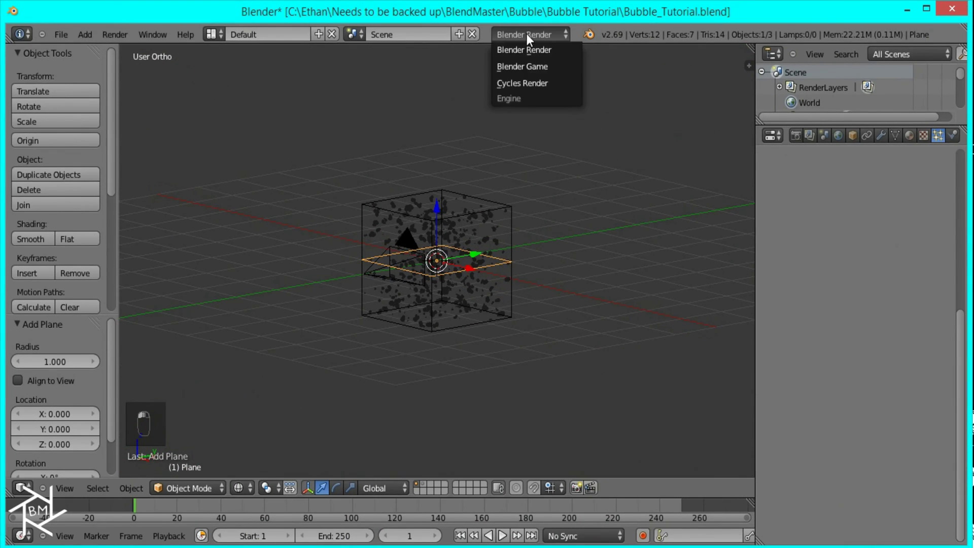
{"action": "left_click", "coordinate": [520, 82]}
{"action": "left_click", "coordinate": [910, 135]}
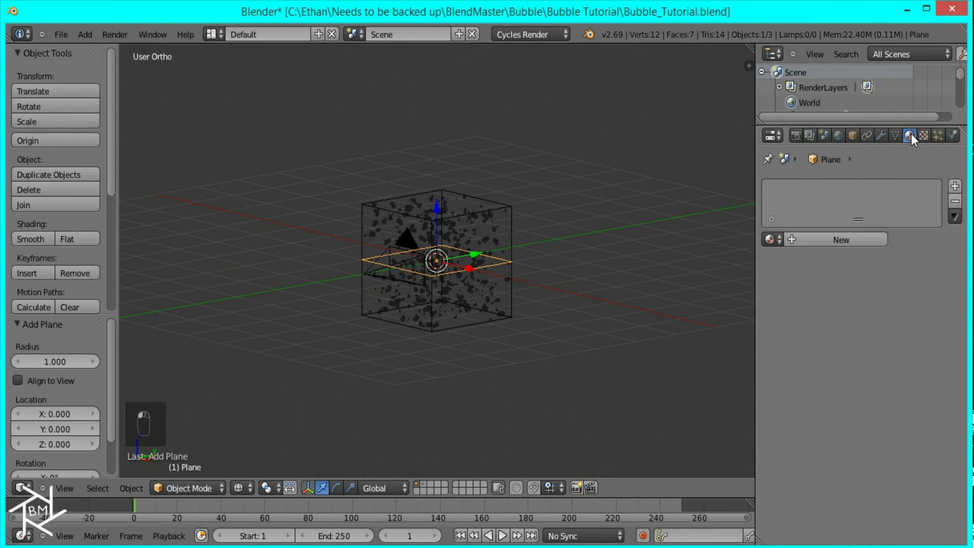
{"action": "left_click", "coordinate": [837, 246]}
{"action": "left_click", "coordinate": [848, 334]}
{"action": "left_click", "coordinate": [778, 276]}
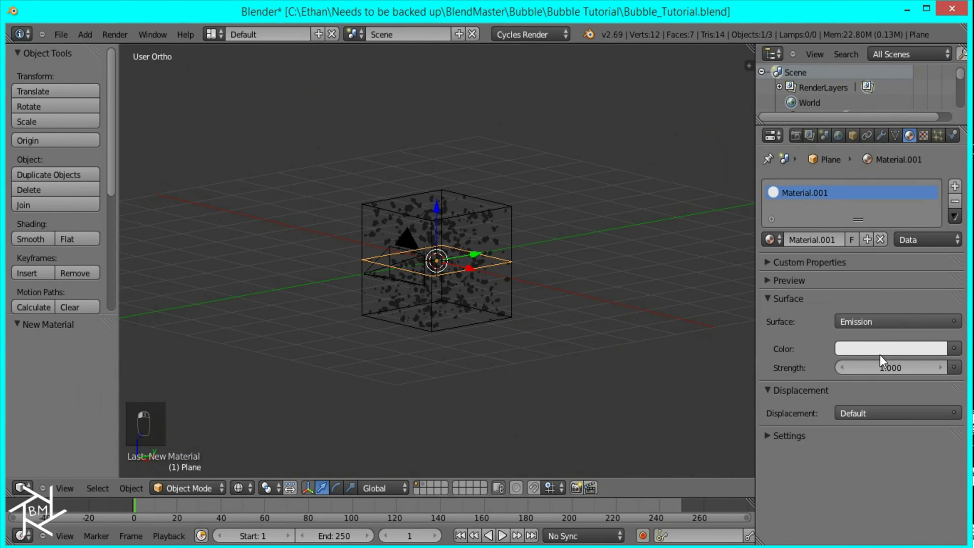
{"action": "left_click", "coordinate": [879, 353]}
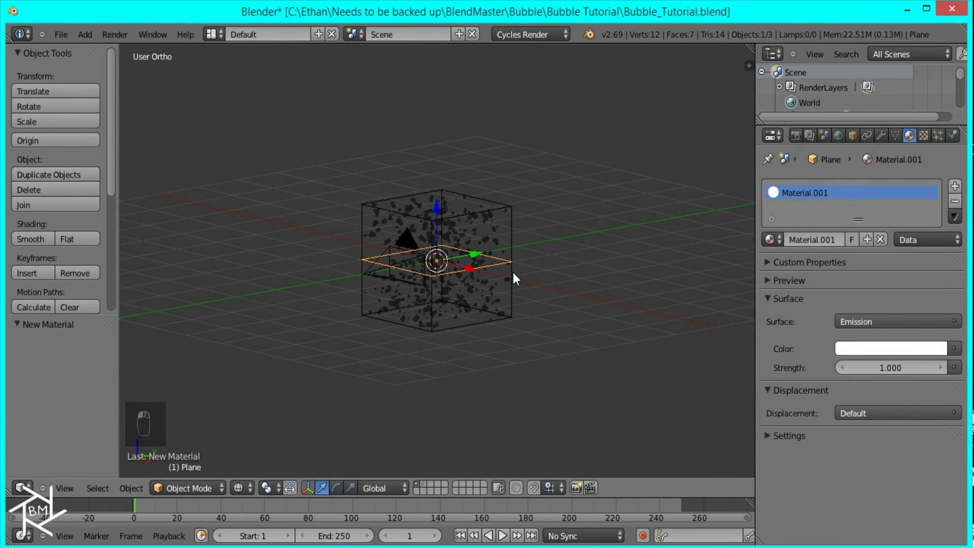
Scale the plane by 2 and raise it to Z 2.637, then view through the camera
{"action": "type", "text": "s2"}
{"action": "key", "text": "Return"}
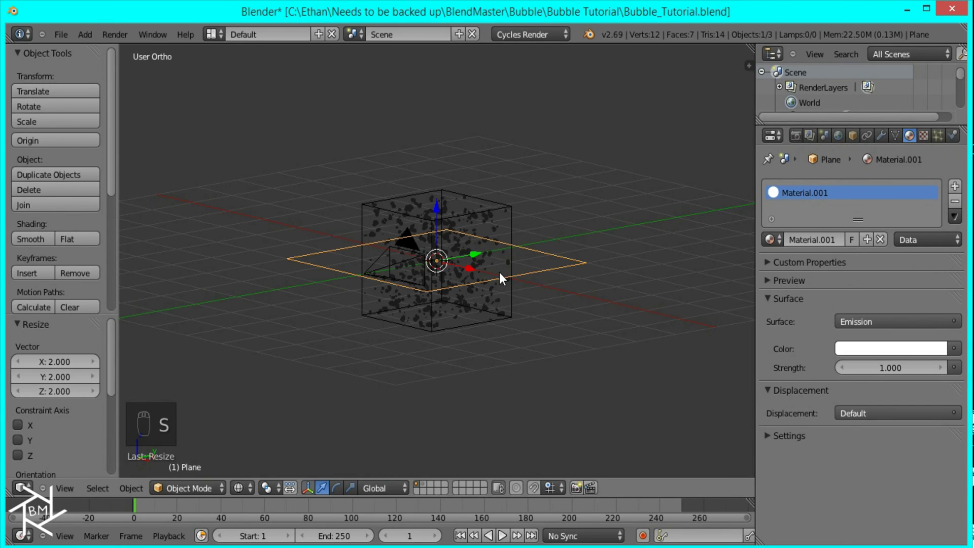
{"action": "key", "text": "g"}
{"action": "key", "text": "z"}
{"action": "left_click", "coordinate": [472, 82]}
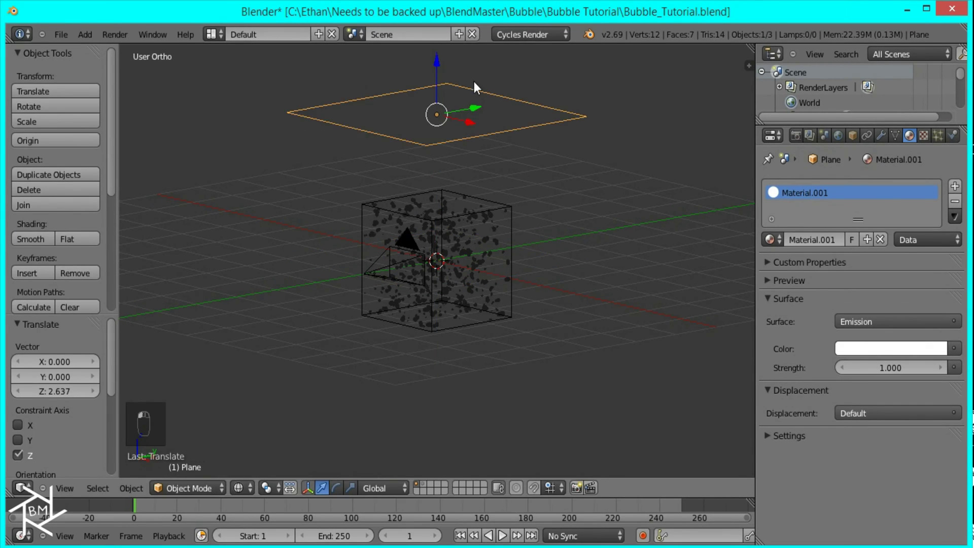
{"action": "key", "text": "KP_0"}
{"action": "scroll", "coordinate": [543, 209], "scroll_direction": "down", "scroll_amount": 3}
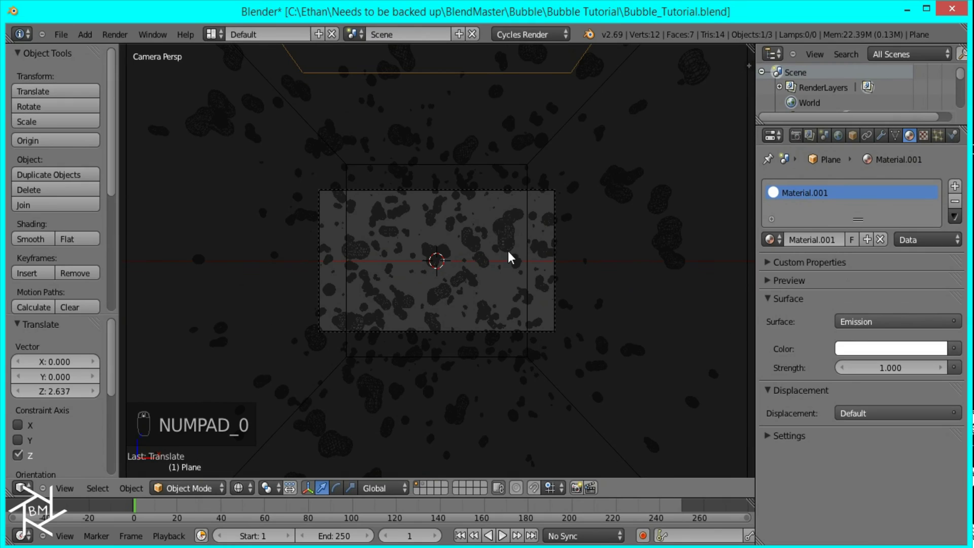
On layer 2, give the sphere a new material named 'Bubbles'
{"action": "key", "text": "2"}
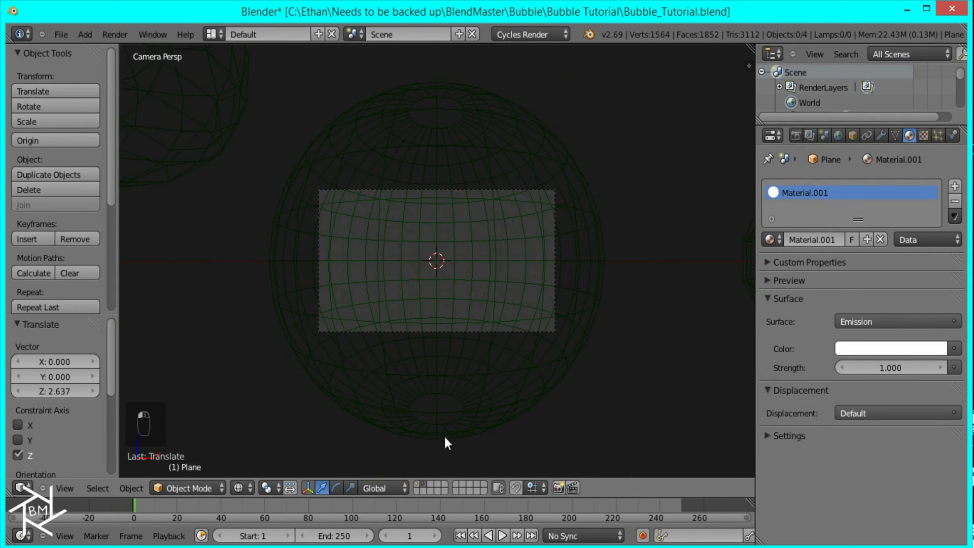
{"action": "key", "text": "KP_5"}
{"action": "scroll", "coordinate": [508, 353], "scroll_direction": "down", "scroll_amount": 4}
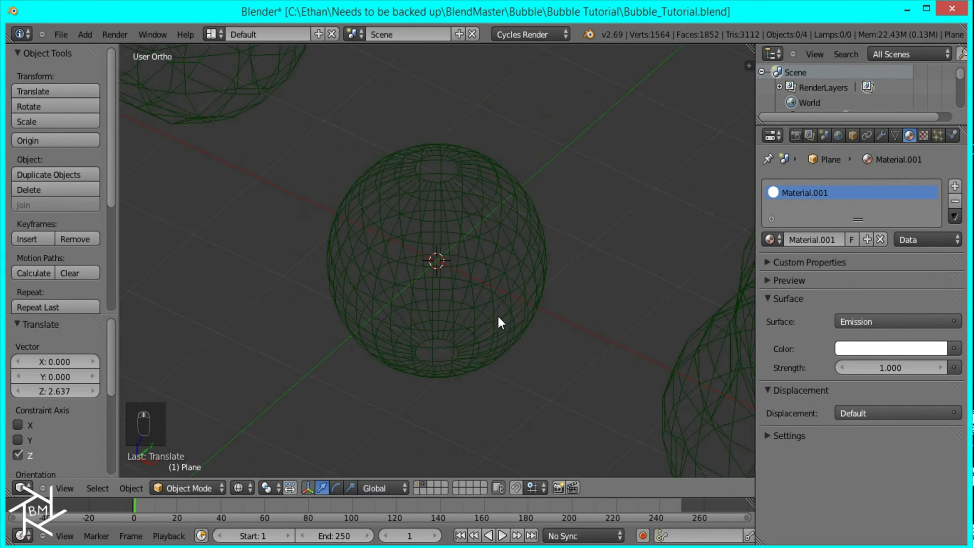
{"action": "right_click", "coordinate": [440, 257]}
{"action": "left_click", "coordinate": [826, 242]}
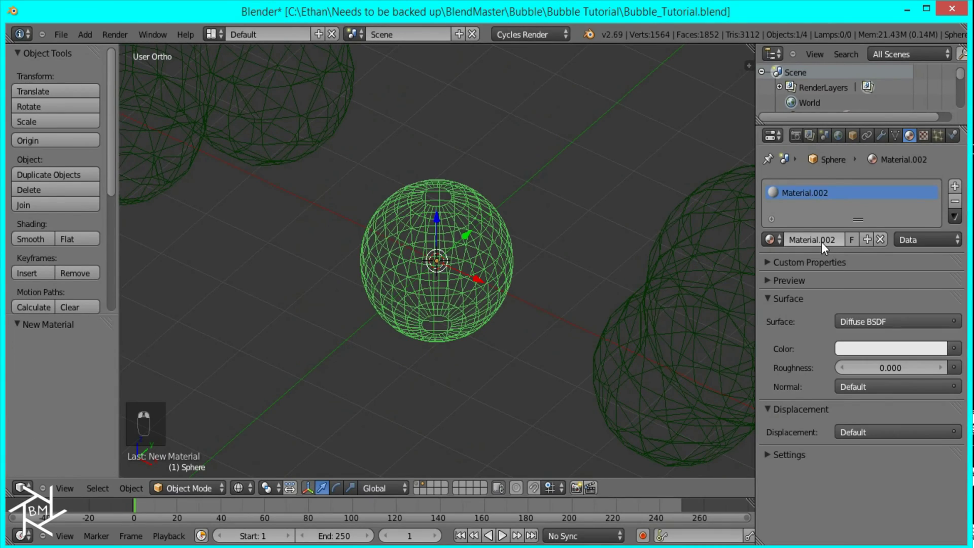
{"action": "left_click", "coordinate": [813, 239]}
{"action": "type", "text": "Bubbles"}
{"action": "key", "text": "Return"}
Link the Bubbles material from the sphere to all three metaballs and verify each one
{"action": "scroll", "coordinate": [612, 251], "scroll_direction": "down", "scroll_amount": 5}
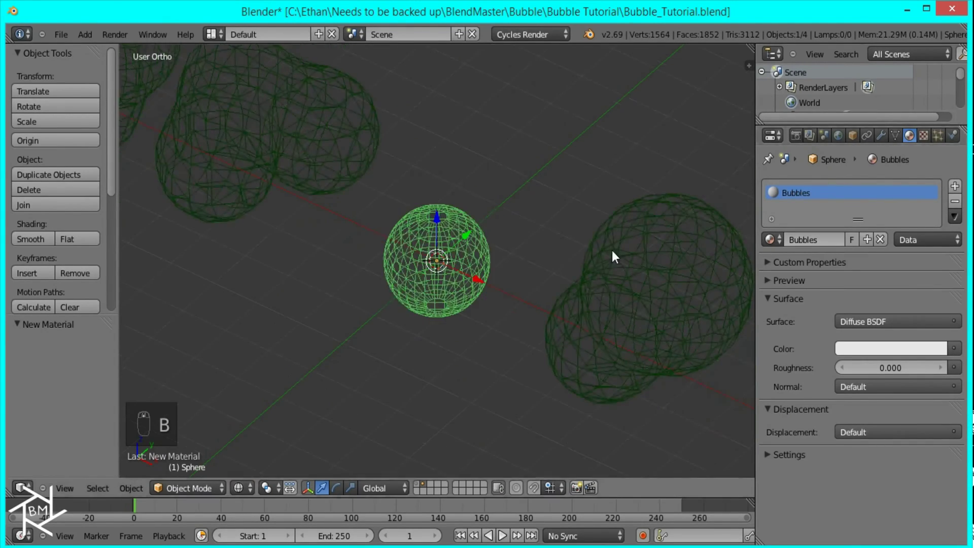
{"action": "right_click", "coordinate": [564, 280]}
{"action": "right_click", "coordinate": [297, 158], "text": "shift"}
{"action": "right_click", "coordinate": [239, 152], "text": "shift"}
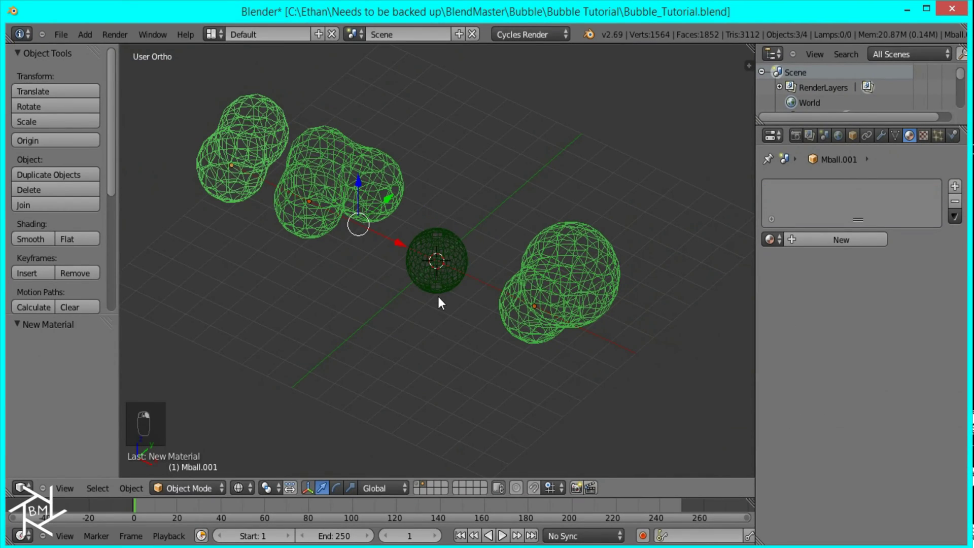
{"action": "right_click", "coordinate": [424, 264], "text": "shift"}
{"action": "key", "text": "ctrl+l"}
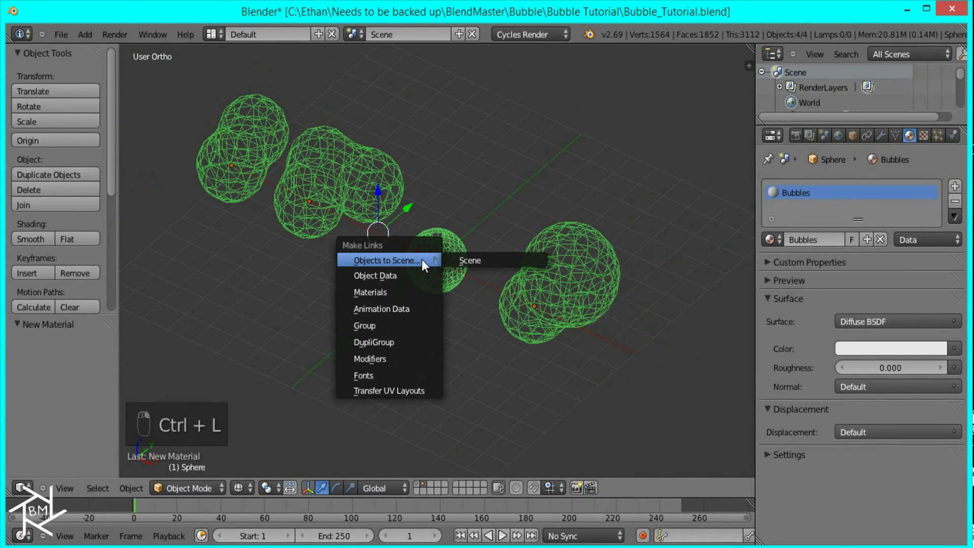
{"action": "left_click", "coordinate": [385, 292]}
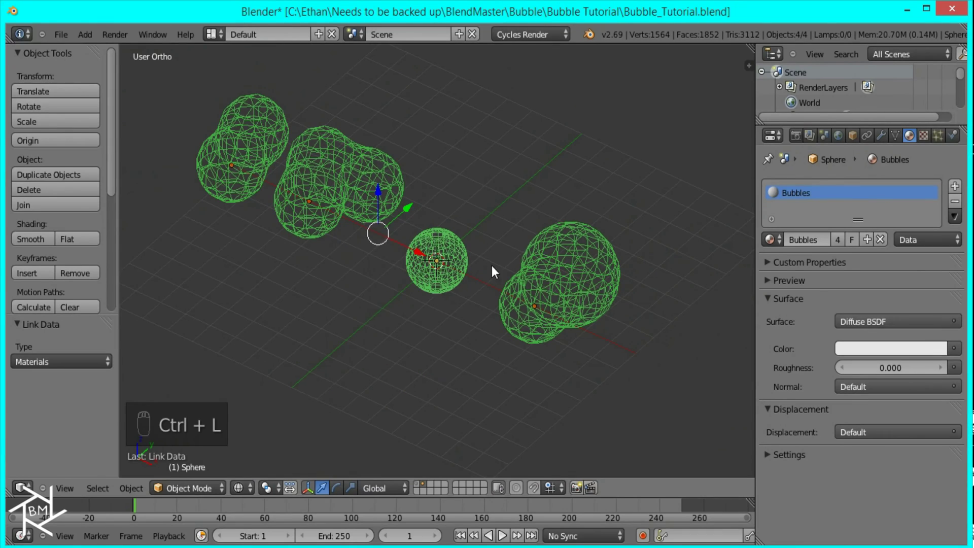
{"action": "right_click", "coordinate": [593, 269]}
{"action": "right_click", "coordinate": [306, 175]}
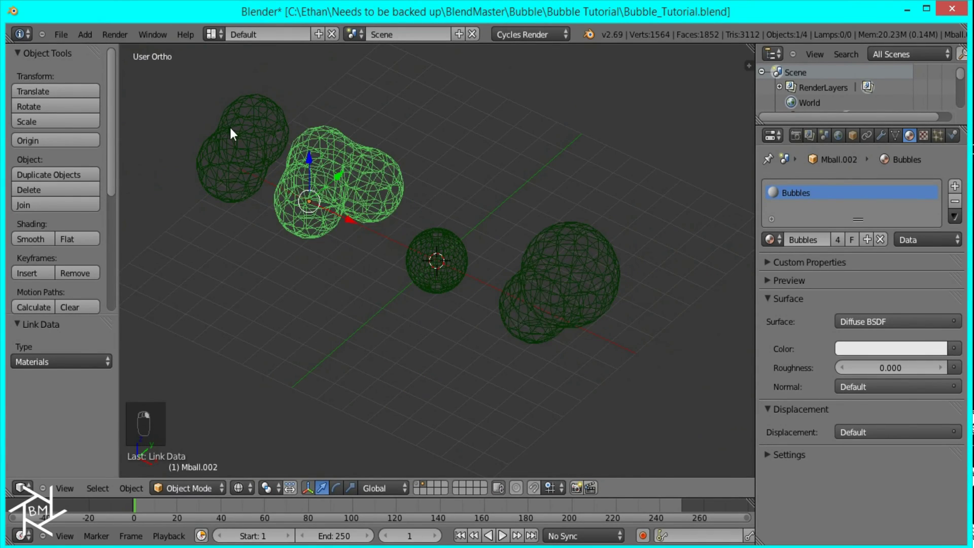
{"action": "right_click", "coordinate": [246, 141]}
{"action": "right_click", "coordinate": [442, 287]}
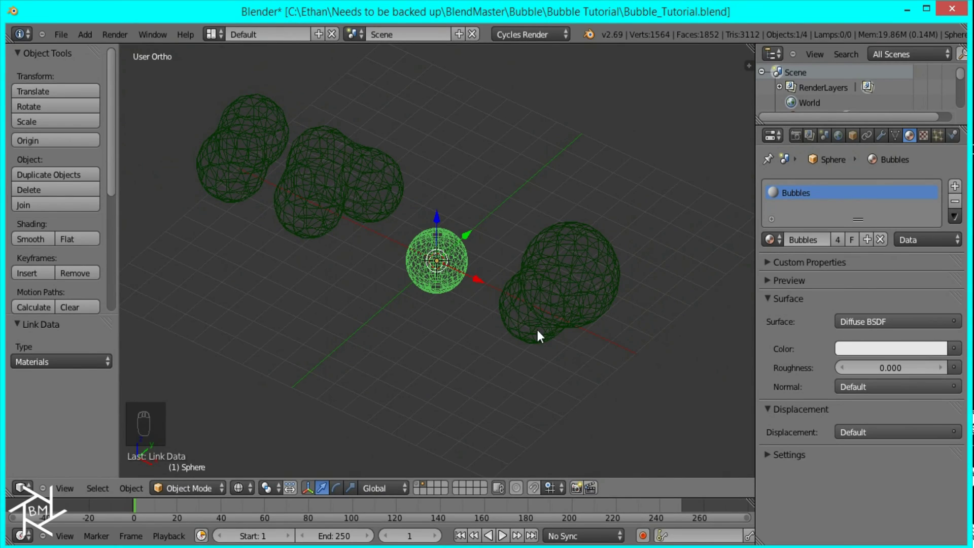
Return to the cube layer in camera view and set the world background colour to black
{"action": "left_click", "coordinate": [417, 485]}
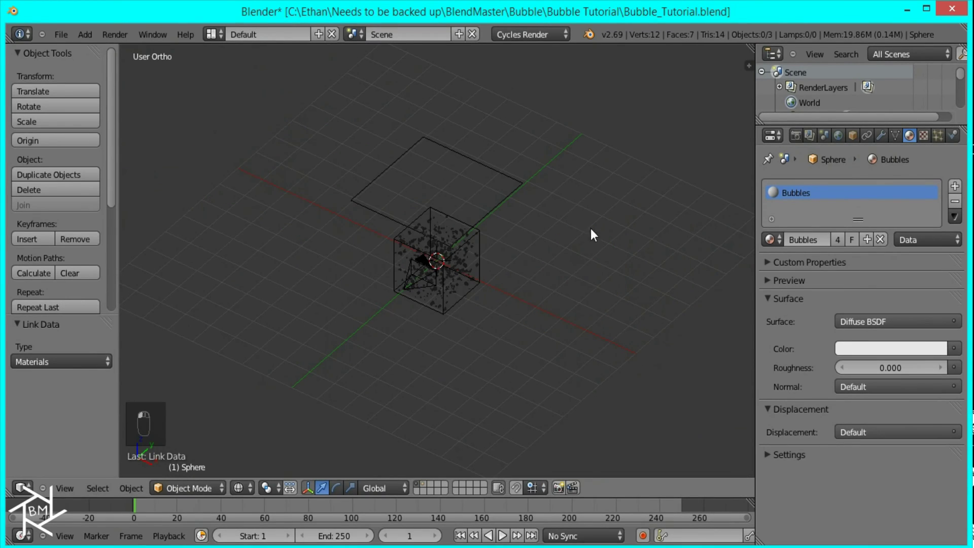
{"action": "key", "text": "KP_0"}
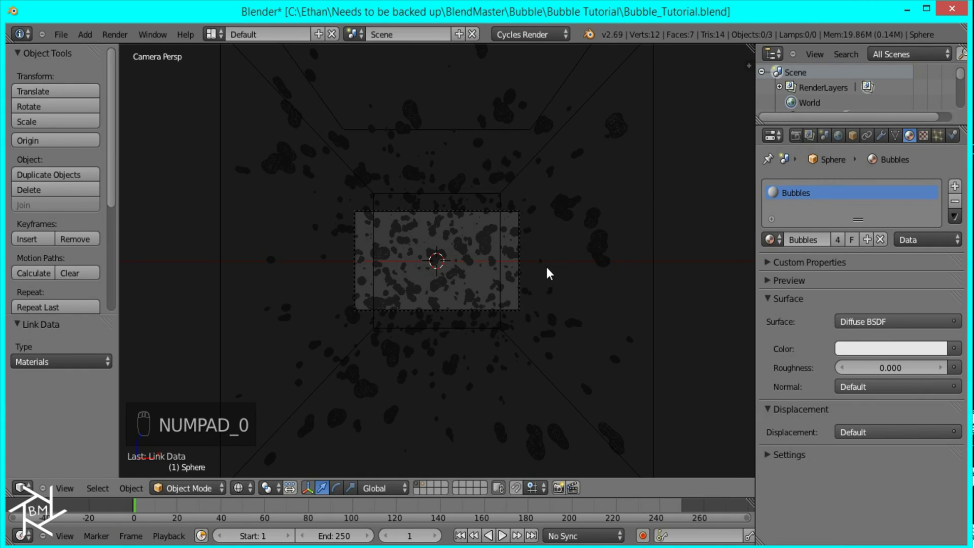
{"action": "scroll", "coordinate": [547, 270], "scroll_direction": "up", "scroll_amount": 7}
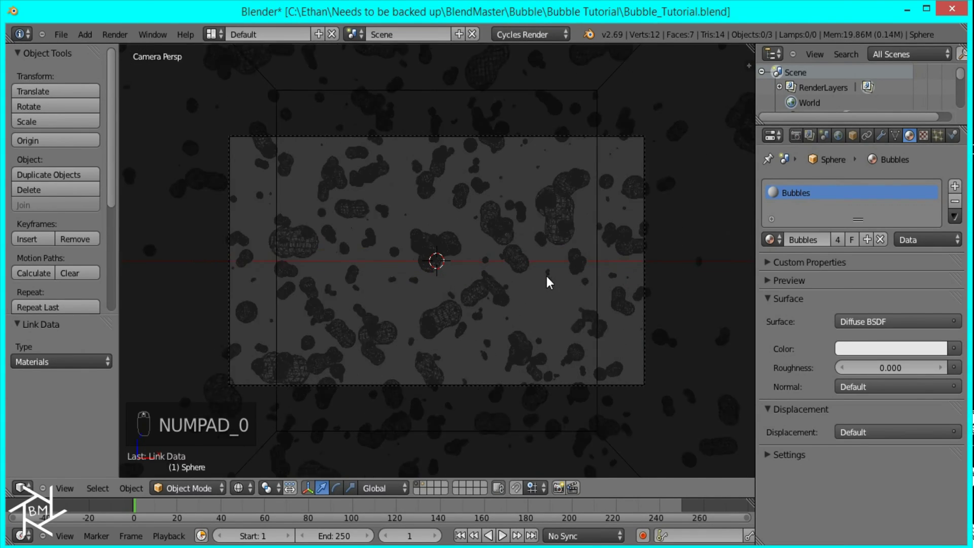
{"action": "left_click", "coordinate": [840, 135]}
{"action": "left_click", "coordinate": [882, 269]}
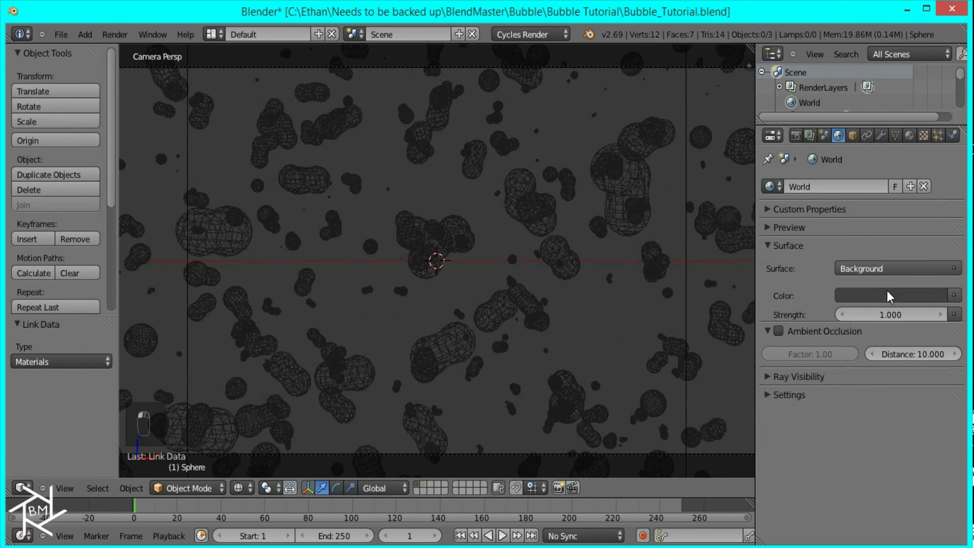
{"action": "left_click", "coordinate": [888, 294]}
{"action": "left_click_drag", "start_coordinate": [937, 173], "coordinate": [935, 191]}
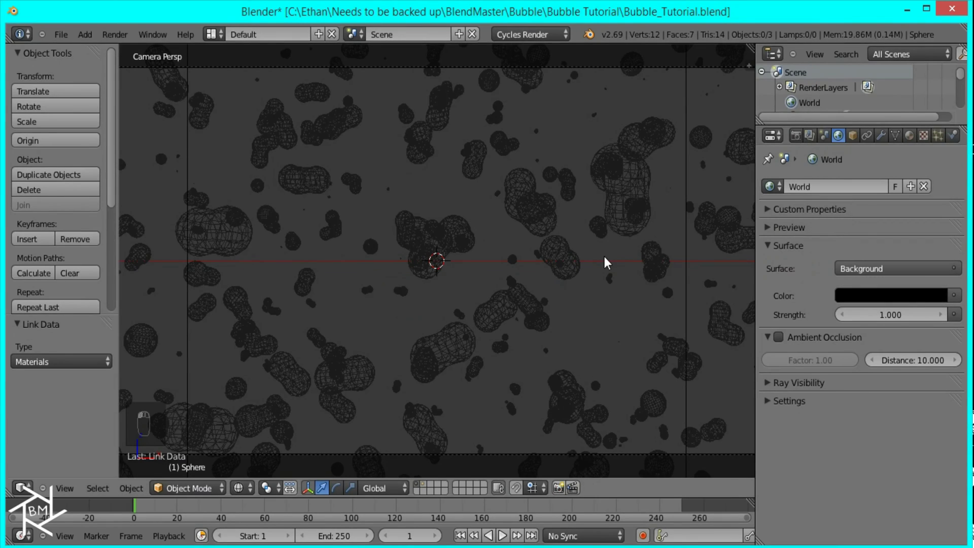
Split the view into a lower shader Node Editor for Bubbles and a rendered camera preview above
{"action": "left_click", "coordinate": [909, 135]}
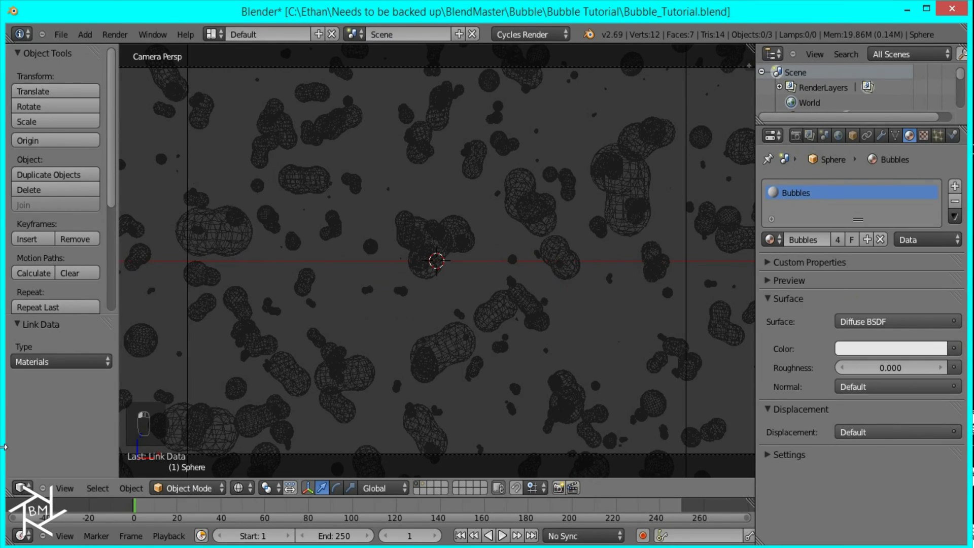
{"action": "left_click_drag", "start_coordinate": [9, 490], "coordinate": [81, 277]}
{"action": "left_click", "coordinate": [23, 489]}
{"action": "left_click", "coordinate": [56, 320]}
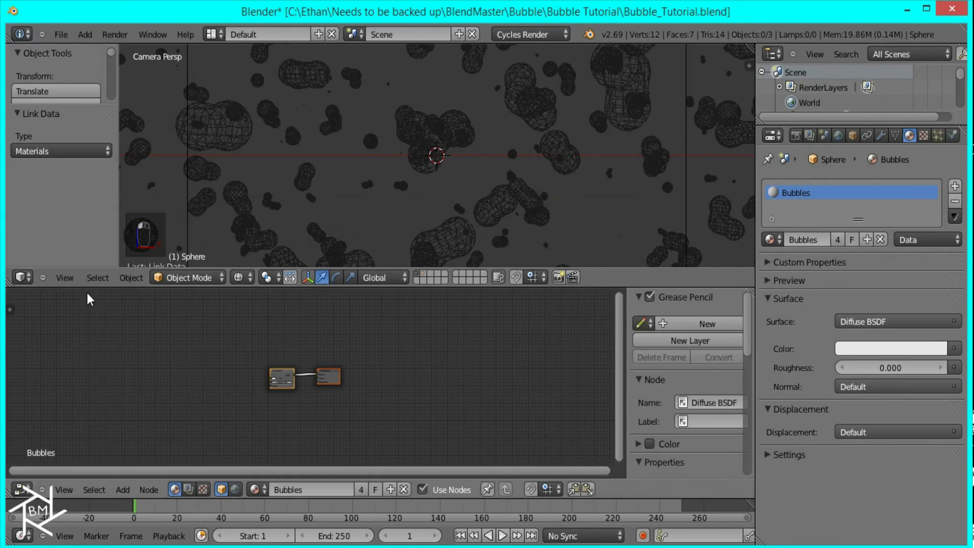
{"action": "scroll", "coordinate": [458, 153], "scroll_direction": "down", "scroll_amount": 1}
{"action": "key", "text": "shift+z"}
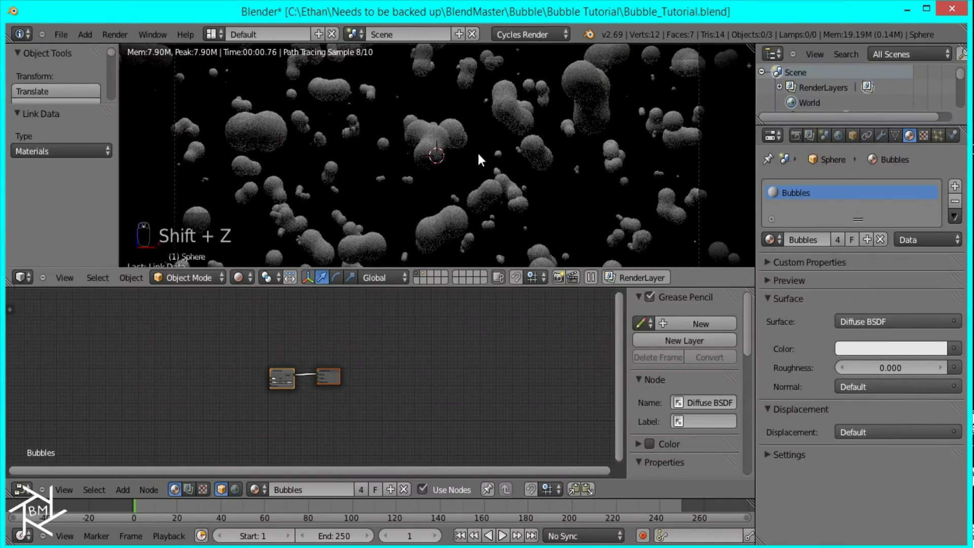
{"action": "middle_click_drag", "start_coordinate": [454, 133], "coordinate": [455, 154], "text": "shift"}
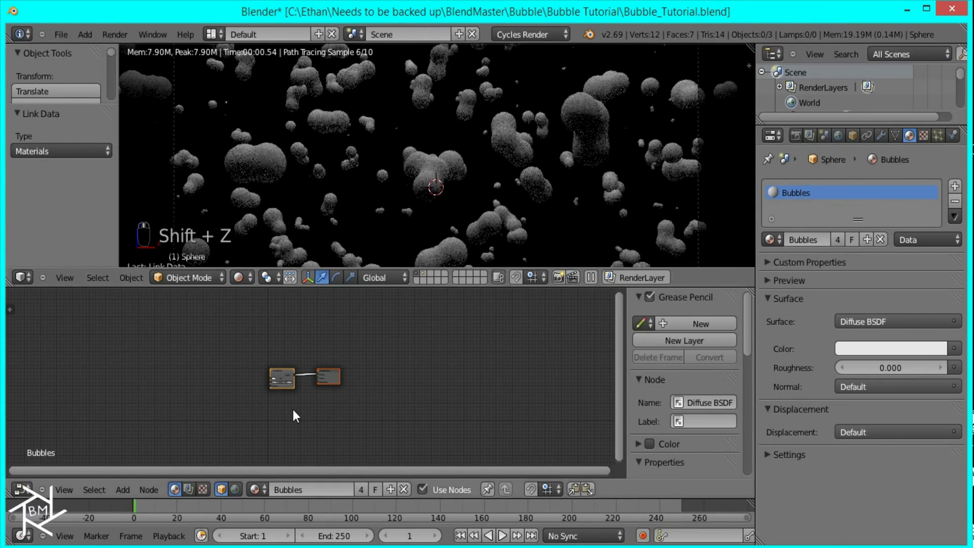
Replace the Diffuse BSDF with a Glossy BSDF at roughness 0.000 wired to the Surface output
{"action": "scroll", "coordinate": [298, 378], "scroll_direction": "up", "scroll_amount": 4}
{"action": "middle_click_drag", "start_coordinate": [287, 378], "coordinate": [381, 387]}
{"action": "right_click", "coordinate": [319, 381]}
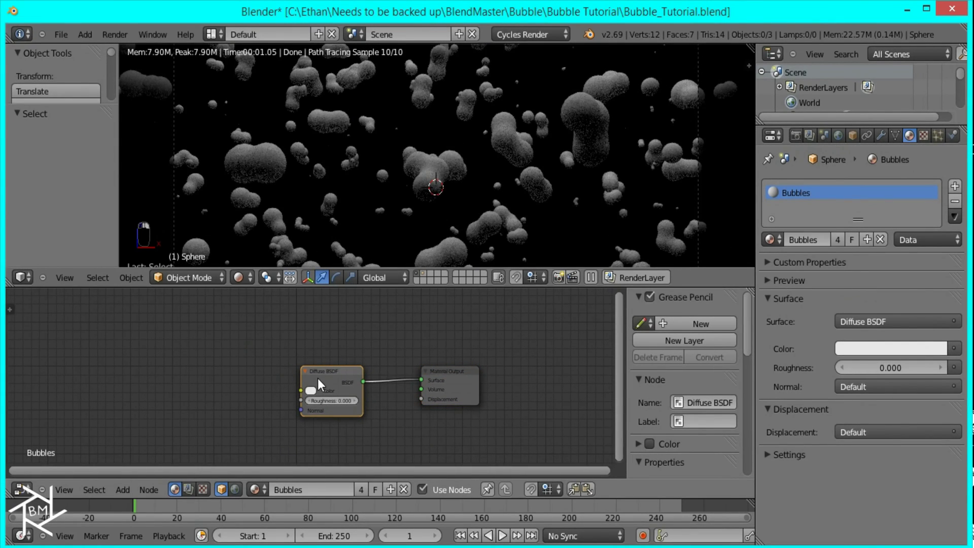
{"action": "key", "text": "x"}
{"action": "key", "text": "shift+a"}
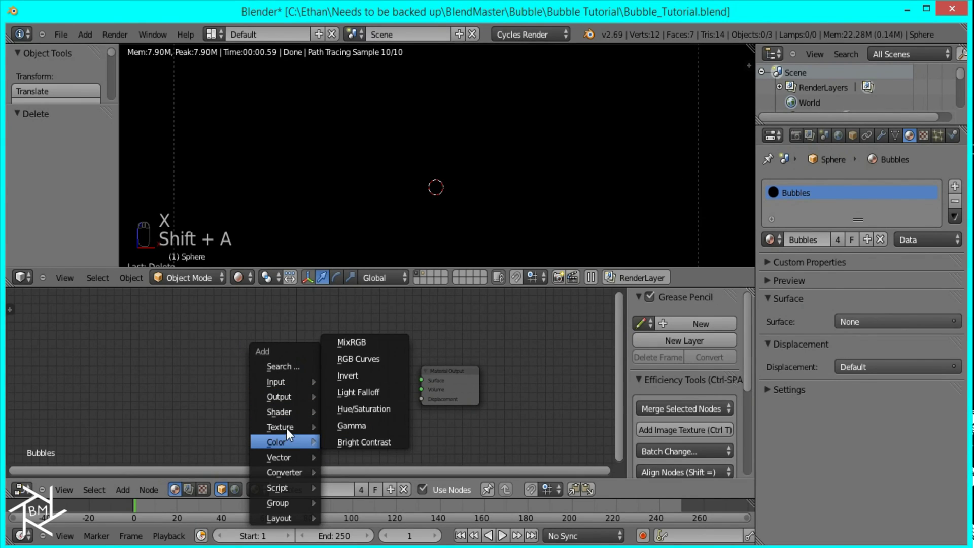
{"action": "mouse_move", "coordinate": [275, 410]}
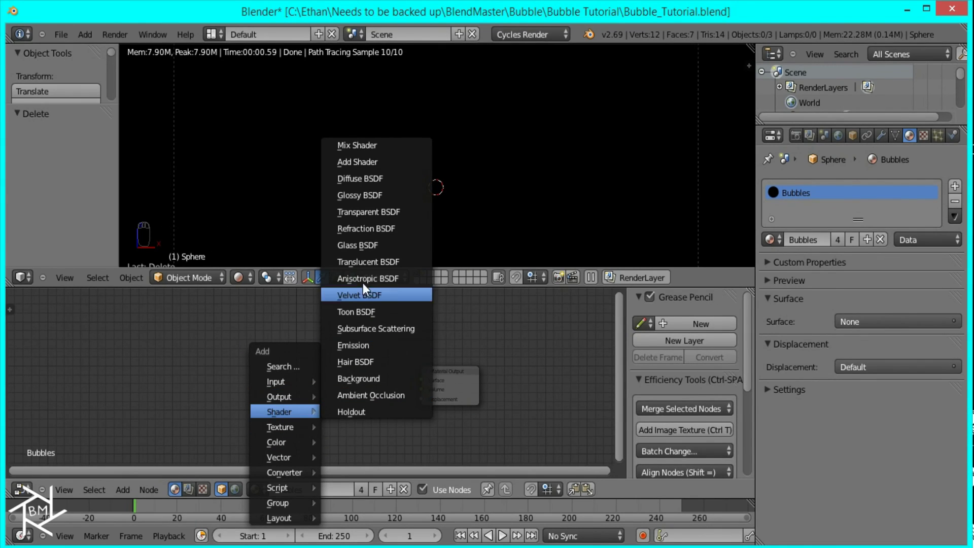
{"action": "left_click", "coordinate": [367, 194]}
{"action": "left_click", "coordinate": [327, 342]}
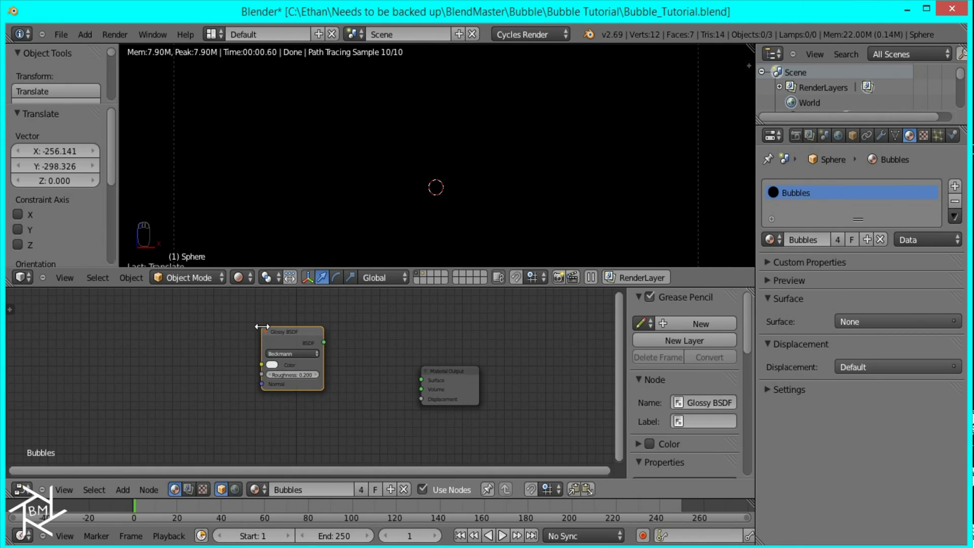
{"action": "left_click_drag", "start_coordinate": [325, 342], "coordinate": [424, 378]}
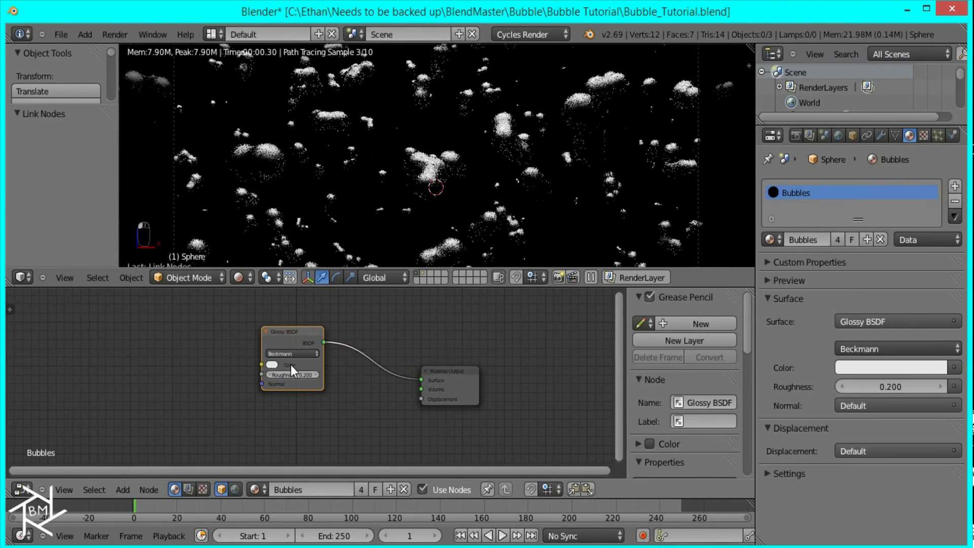
{"action": "scroll", "coordinate": [292, 372], "scroll_direction": "up", "scroll_amount": 1}
{"action": "left_click_drag", "start_coordinate": [292, 379], "coordinate": [16, 372]}
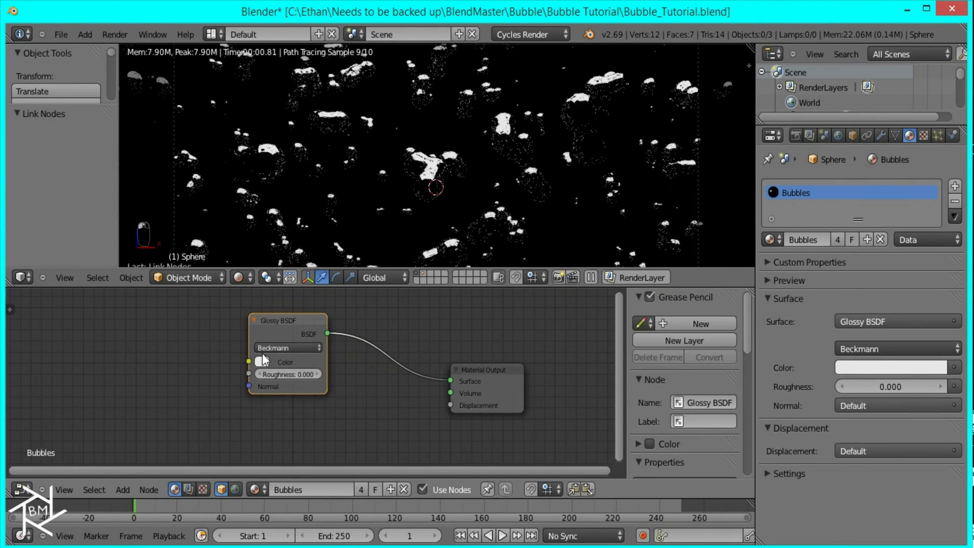
Insert a Mix Shader on the glossy link and feed a Transparent BSDF into its second input
{"action": "left_click", "coordinate": [285, 324]}
{"action": "key", "text": "g"}
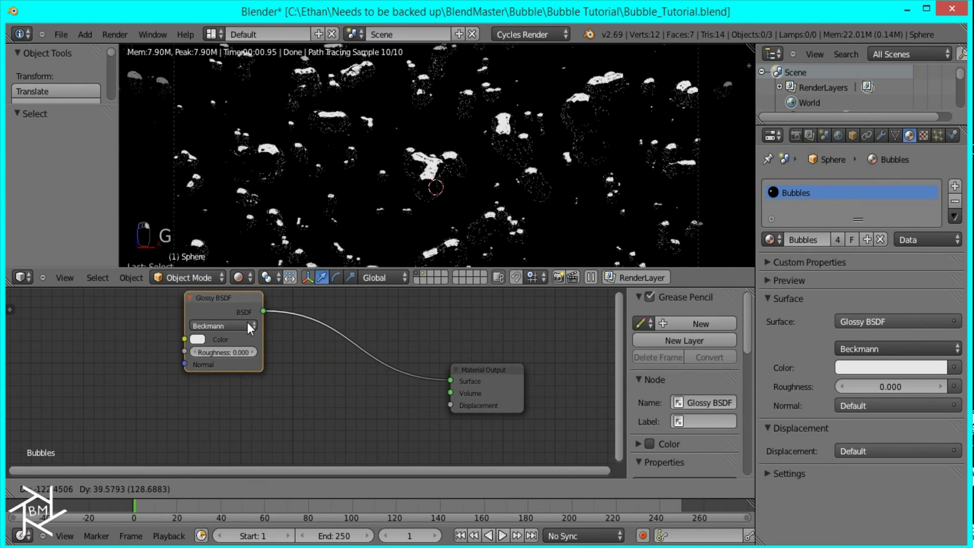
{"action": "left_click", "coordinate": [247, 321]}
{"action": "key", "text": "shift+a"}
{"action": "mouse_move", "coordinate": [248, 355]}
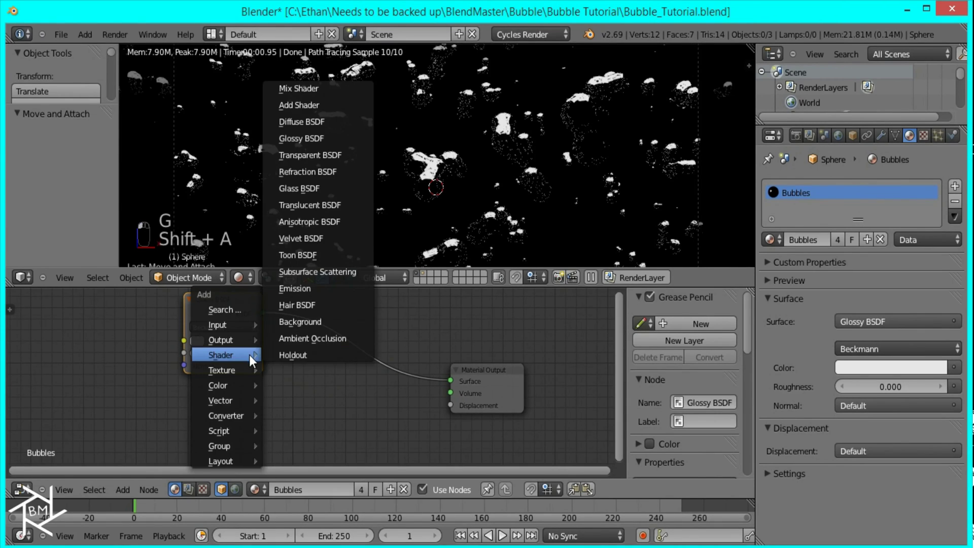
{"action": "left_click", "coordinate": [312, 90]}
{"action": "left_click", "coordinate": [299, 347]}
{"action": "key", "text": "shift+a"}
{"action": "mouse_move", "coordinate": [279, 347]}
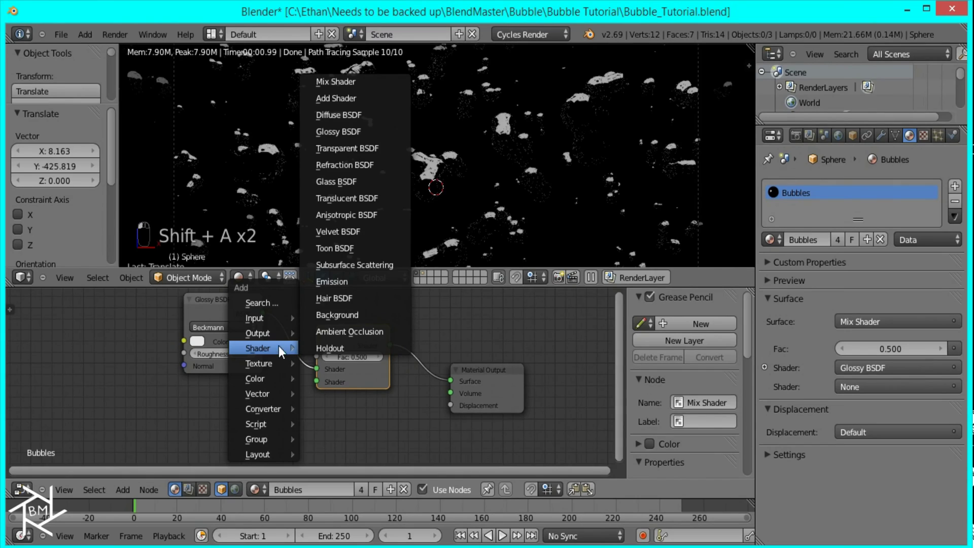
{"action": "left_click", "coordinate": [348, 147]}
{"action": "left_click", "coordinate": [260, 424]}
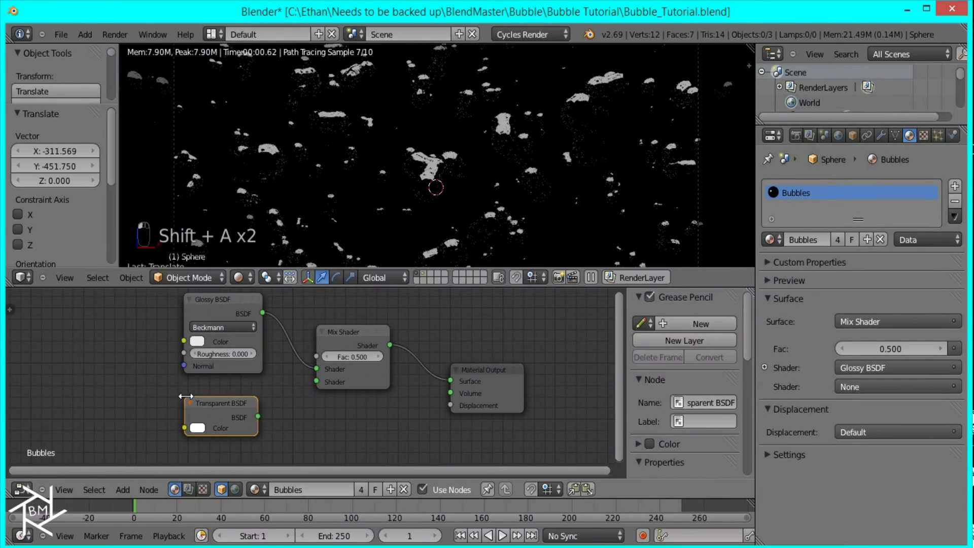
{"action": "left_click_drag", "start_coordinate": [257, 416], "coordinate": [316, 382]}
{"action": "middle_click_drag", "start_coordinate": [383, 364], "coordinate": [386, 430]}
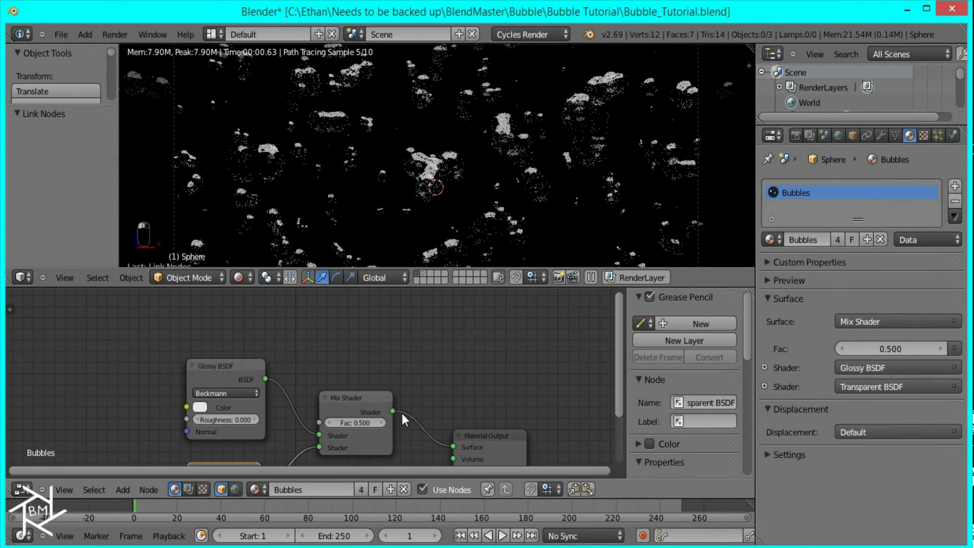
Change the world background colour to a very dark blue (R 0.002, G 0.000, B 0.007)
{"action": "left_click", "coordinate": [839, 135]}
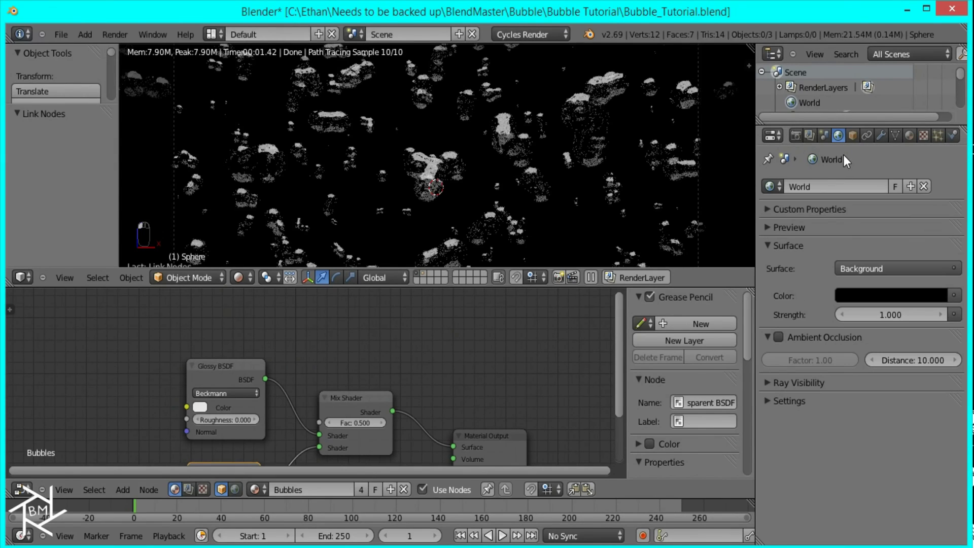
{"action": "left_click", "coordinate": [869, 293]}
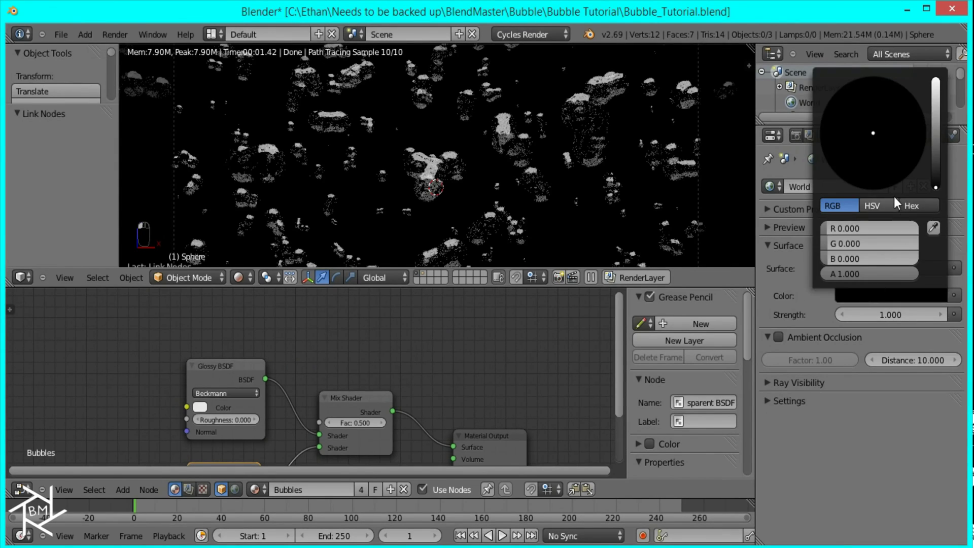
{"action": "left_click", "coordinate": [914, 294]}
{"action": "left_click", "coordinate": [937, 175]}
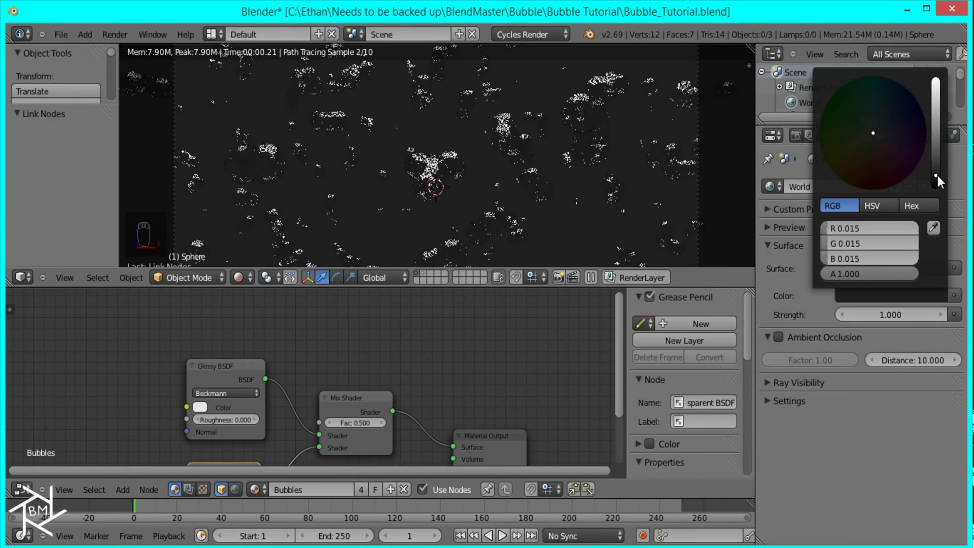
{"action": "left_click", "coordinate": [880, 128]}
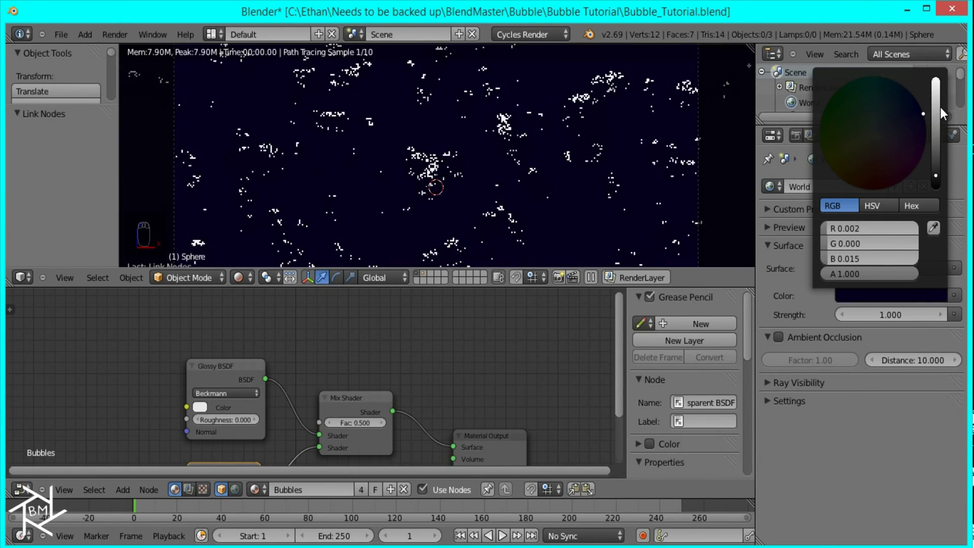
{"action": "left_click", "coordinate": [935, 181]}
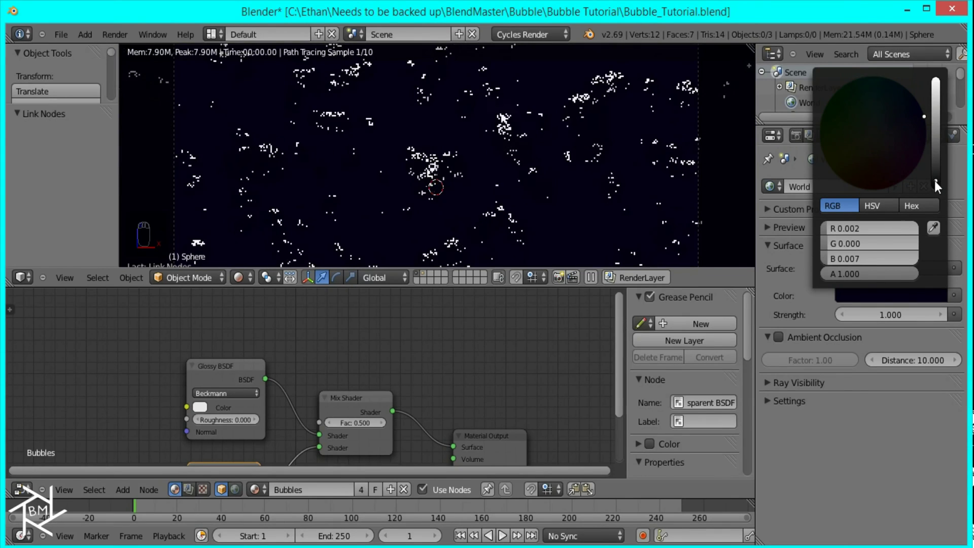
Turn on Film Transparent in the render settings so the background renders transparent
{"action": "left_click", "coordinate": [798, 134]}
{"action": "scroll", "coordinate": [791, 456], "scroll_direction": "down", "scroll_amount": 6}
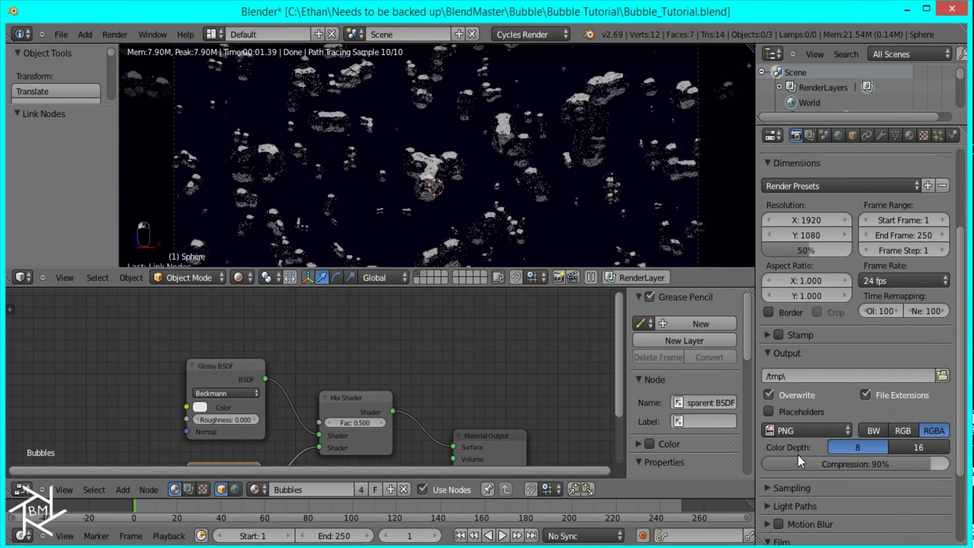
{"action": "left_click", "coordinate": [775, 477]}
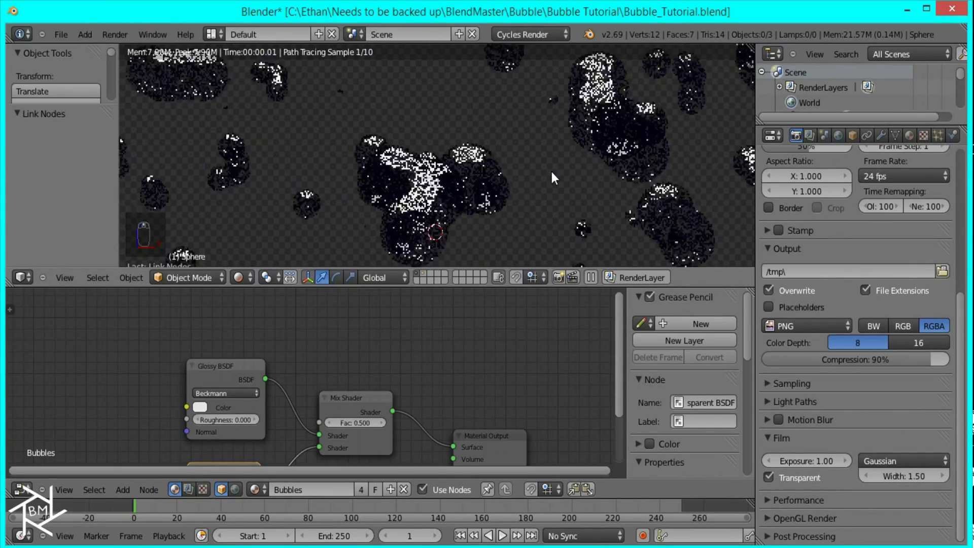
{"action": "scroll", "coordinate": [552, 171], "scroll_direction": "up", "scroll_amount": 4}
{"action": "scroll", "coordinate": [496, 162], "scroll_direction": "down", "scroll_amount": 5}
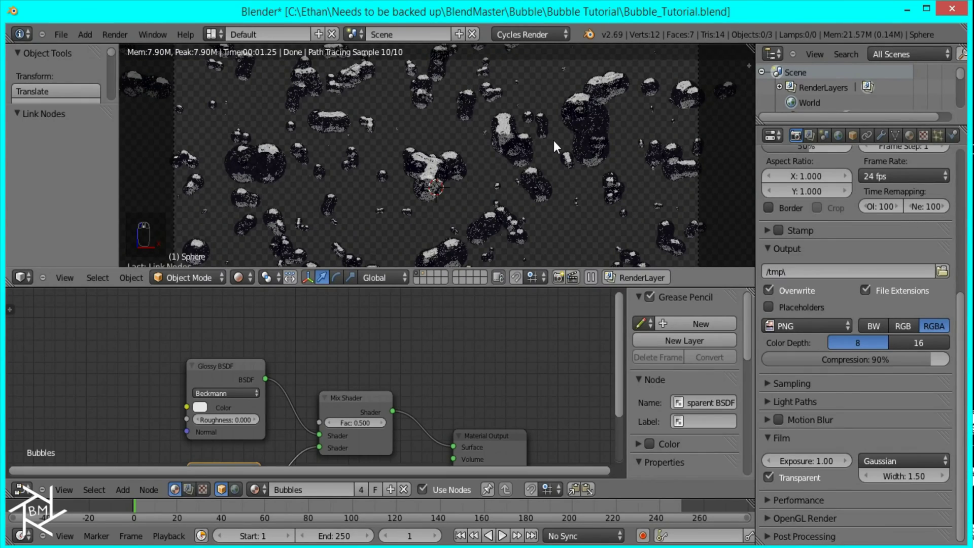
Pan and zoom the node editor to review the Glossy–Transparent Mix Shader tree
{"action": "scroll", "coordinate": [391, 380], "scroll_direction": "down", "scroll_amount": 1}
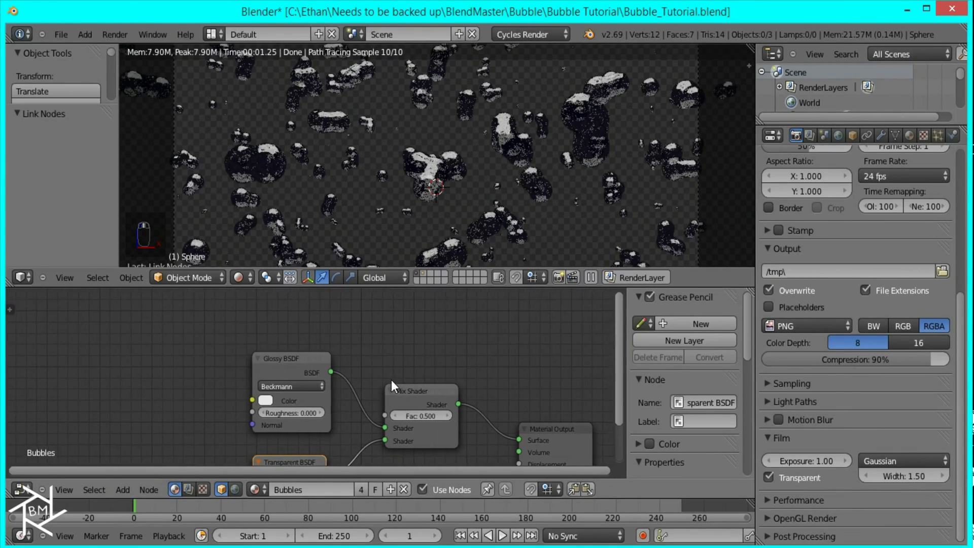
{"action": "scroll", "coordinate": [380, 347], "scroll_direction": "up", "scroll_amount": 3}
{"action": "scroll", "coordinate": [382, 350], "scroll_direction": "up", "scroll_amount": 2, "text": "shift"}
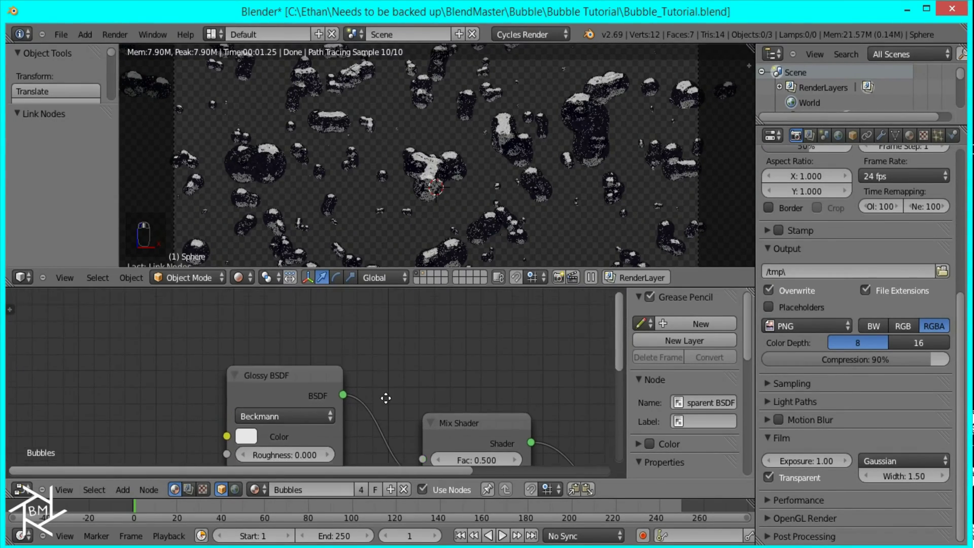
{"action": "scroll", "coordinate": [335, 357], "scroll_direction": "down", "scroll_amount": 2}
{"action": "scroll", "coordinate": [381, 360], "scroll_direction": "up", "scroll_amount": 2}
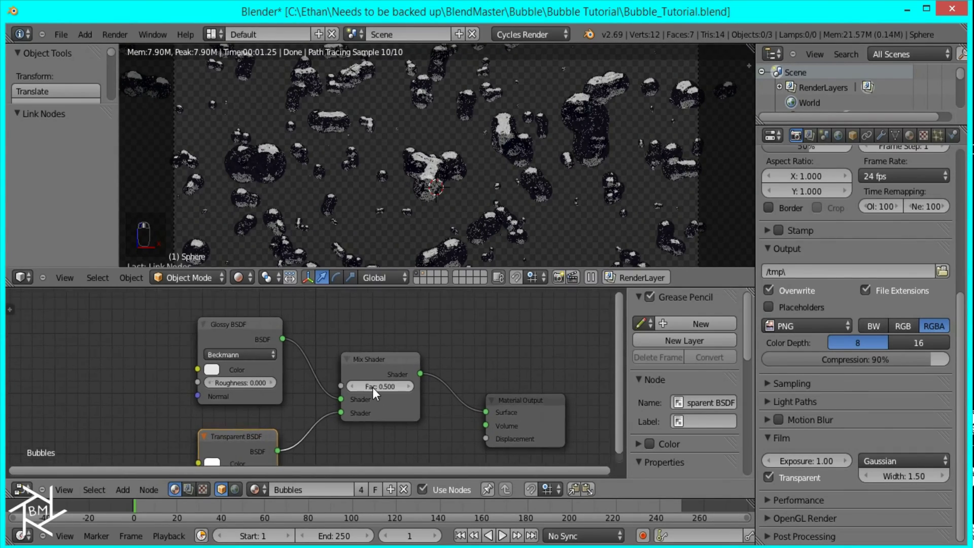
{"action": "scroll", "coordinate": [473, 139], "scroll_direction": "up", "scroll_amount": 5}
{"action": "scroll", "coordinate": [475, 148], "scroll_direction": "up", "scroll_amount": 2}
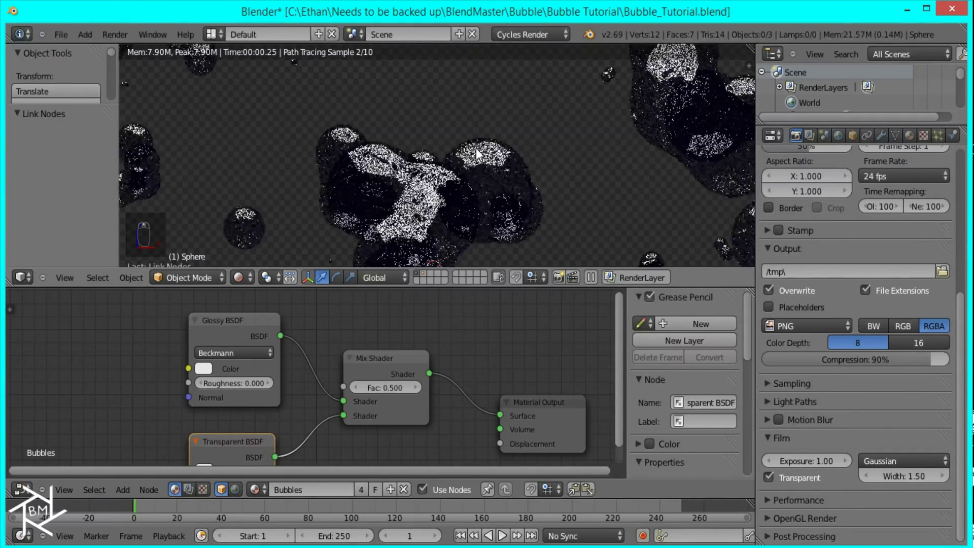
{"action": "middle_click_drag", "start_coordinate": [337, 357], "coordinate": [338, 335]}
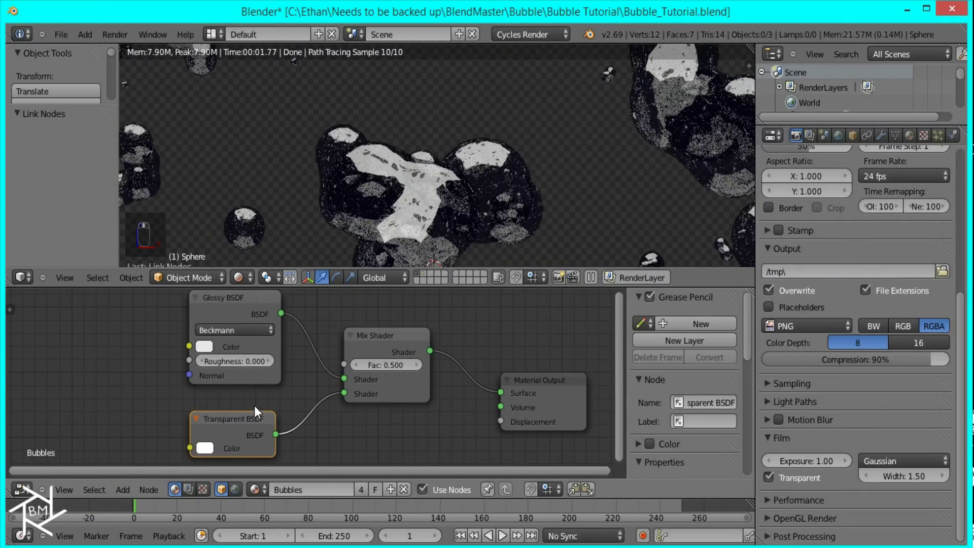
{"action": "scroll", "coordinate": [479, 175], "scroll_direction": "up", "scroll_amount": 1}
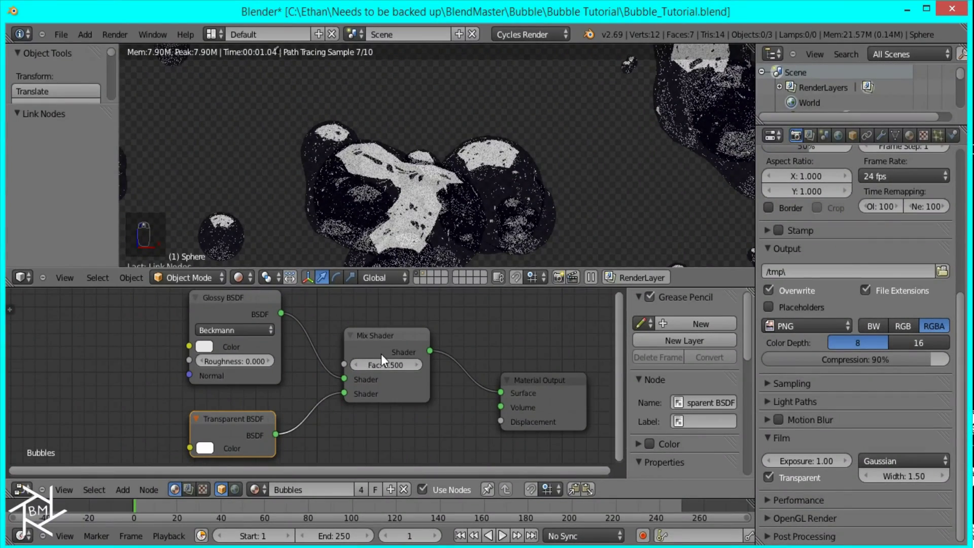
{"action": "middle_click_drag", "start_coordinate": [397, 374], "coordinate": [453, 430]}
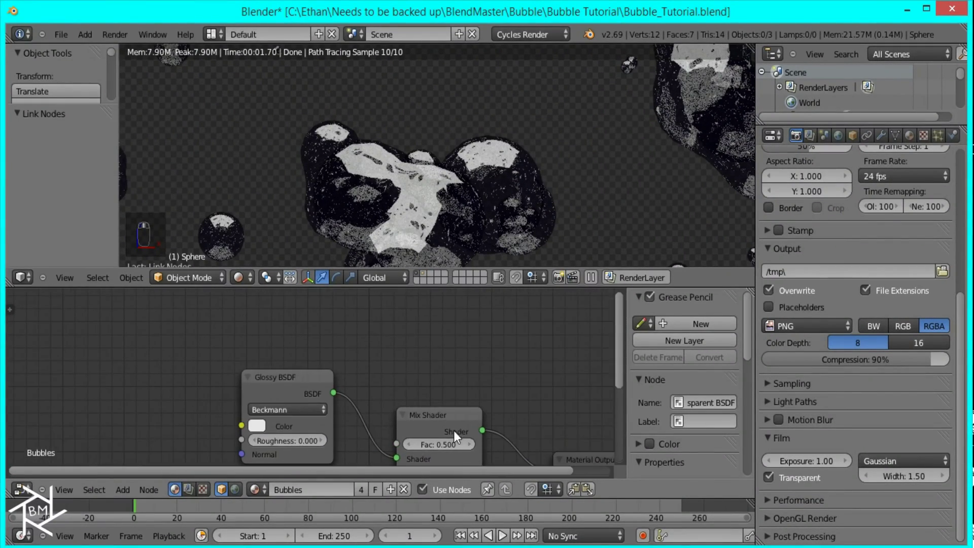
Add a Layer Weight node and connect its Facing output to the Mix Shader factor
{"action": "key", "text": "shift+a"}
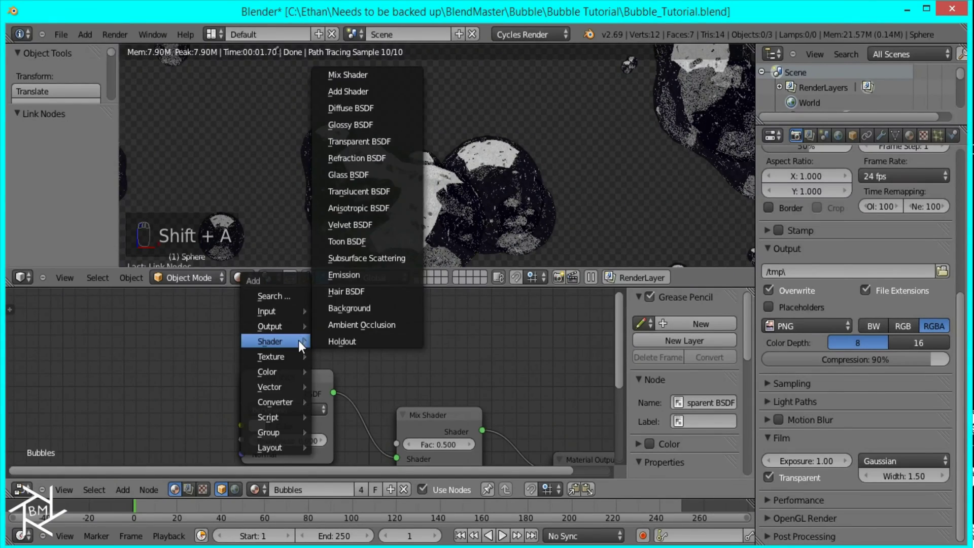
{"action": "mouse_move", "coordinate": [278, 309]}
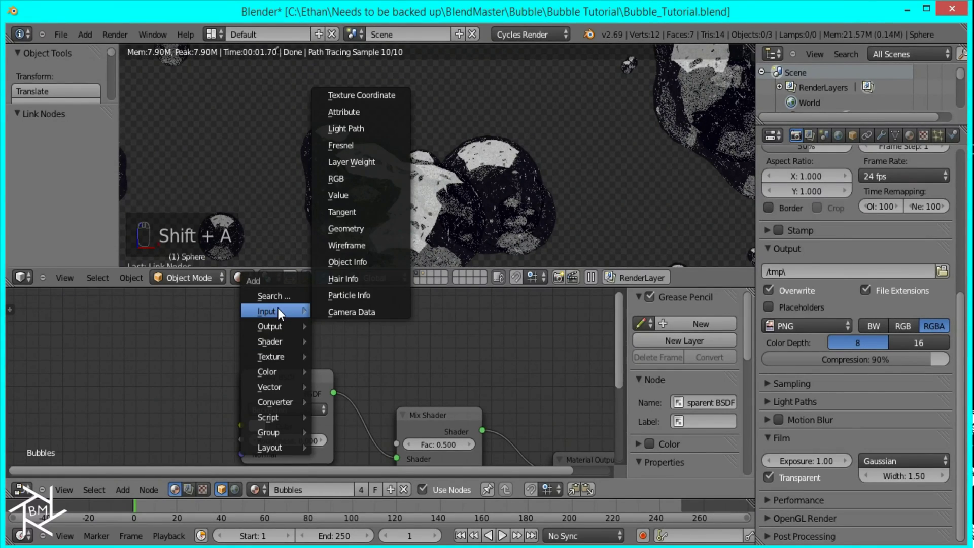
{"action": "left_click", "coordinate": [358, 160]}
{"action": "left_click", "coordinate": [242, 294]}
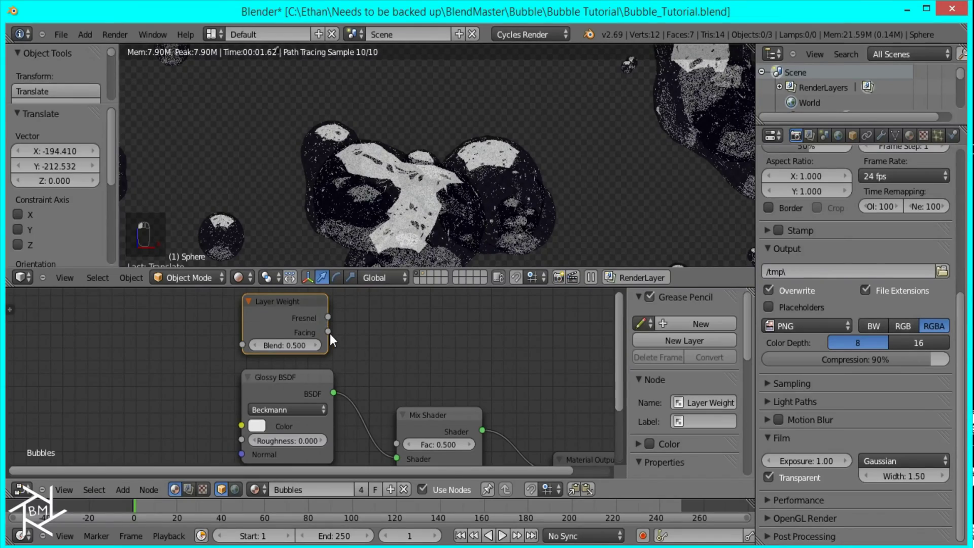
{"action": "left_click_drag", "start_coordinate": [329, 333], "coordinate": [395, 444]}
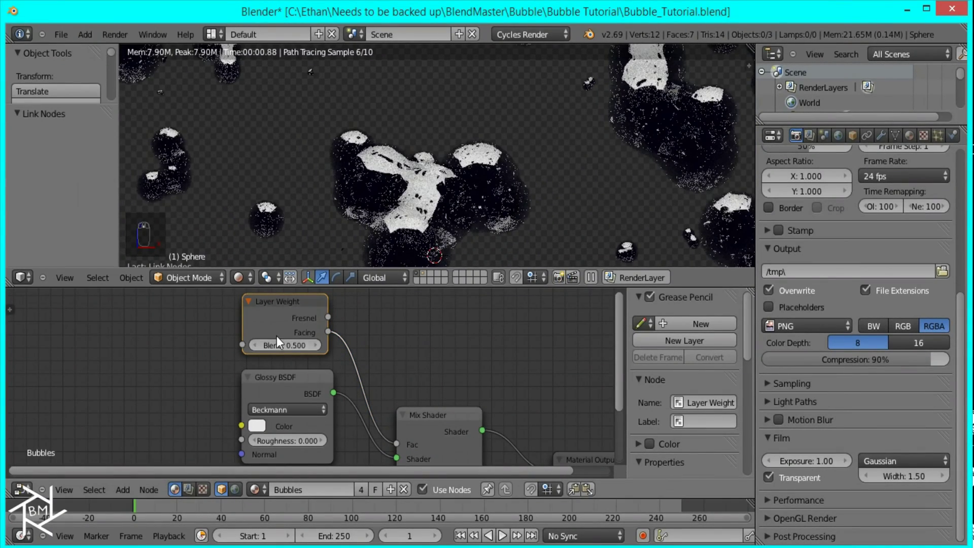
Set the Layer Weight node's Blend value to 0.1
{"action": "left_click", "coordinate": [287, 344]}
{"action": "type", "text": "0.1"}
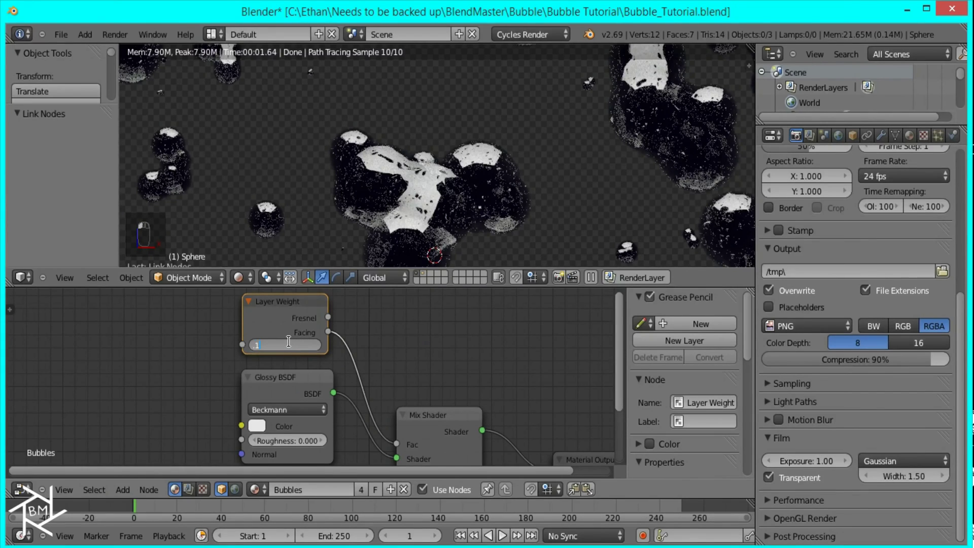
{"action": "key", "text": "Return"}
{"action": "scroll", "coordinate": [504, 160], "scroll_direction": "down", "scroll_amount": 6}
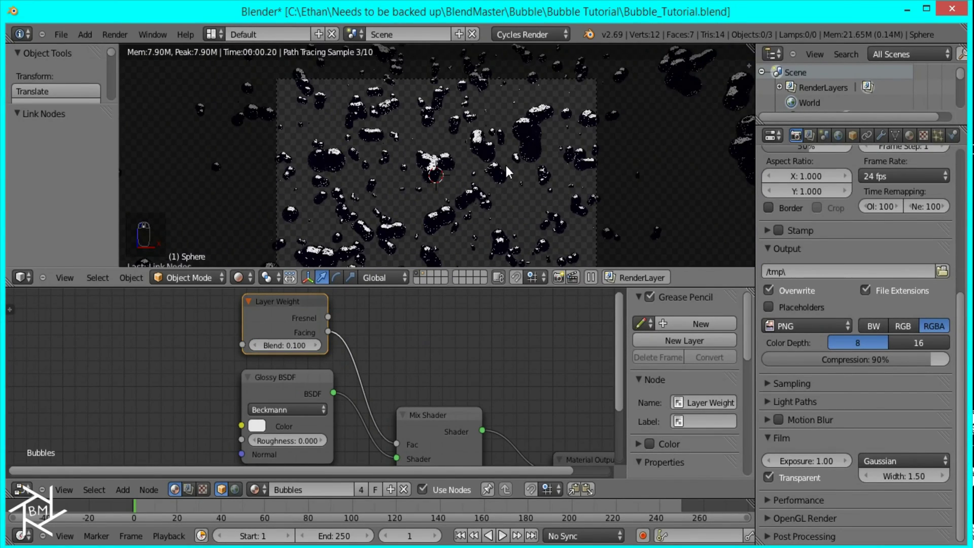
{"action": "scroll", "coordinate": [547, 160], "scroll_direction": "up", "scroll_amount": 5}
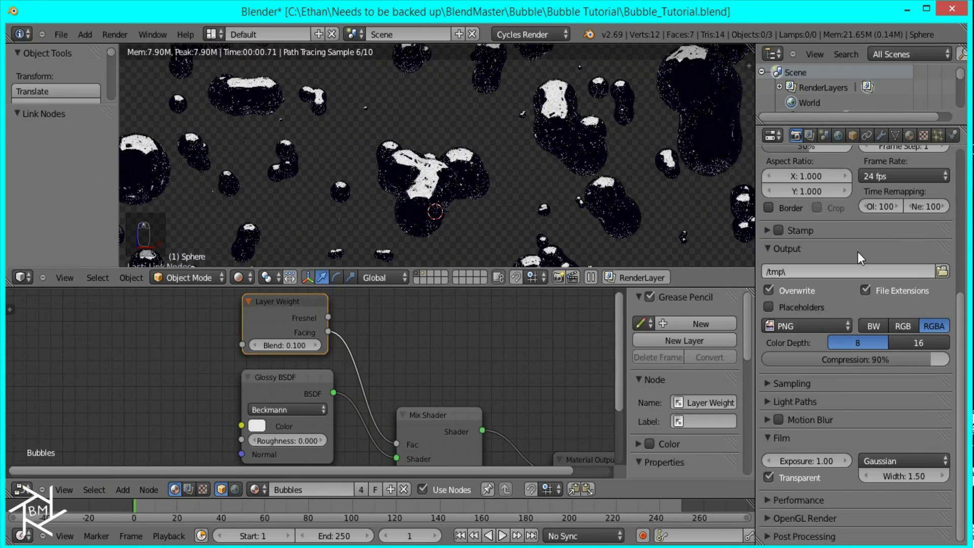
{"action": "scroll", "coordinate": [534, 221], "scroll_direction": "up", "scroll_amount": 3}
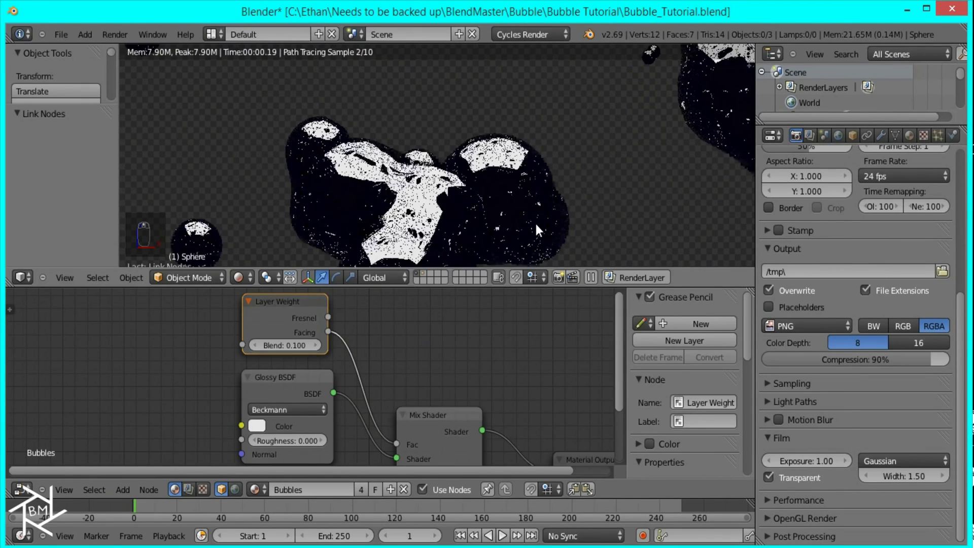
Swap the Glossy and Transparent BSDF links on the Mix Shader's shader inputs
{"action": "middle_click_drag", "start_coordinate": [427, 403], "coordinate": [422, 325]}
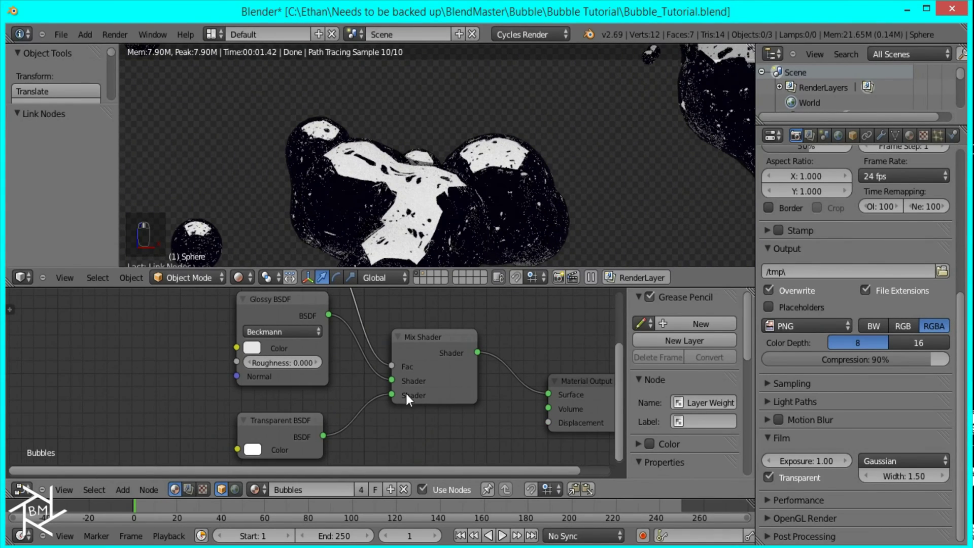
{"action": "left_click_drag", "start_coordinate": [392, 382], "coordinate": [393, 395]}
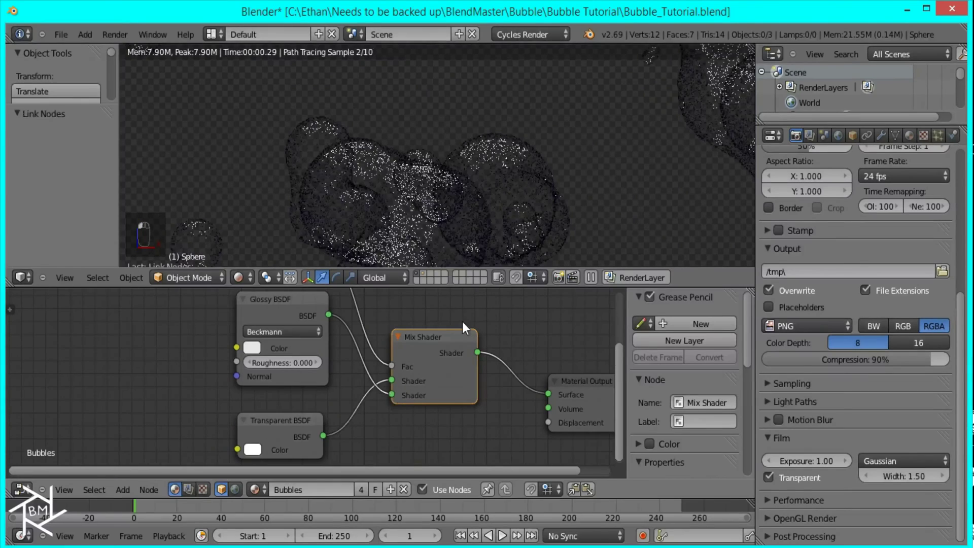
{"action": "scroll", "coordinate": [516, 202], "scroll_direction": "down", "scroll_amount": 6}
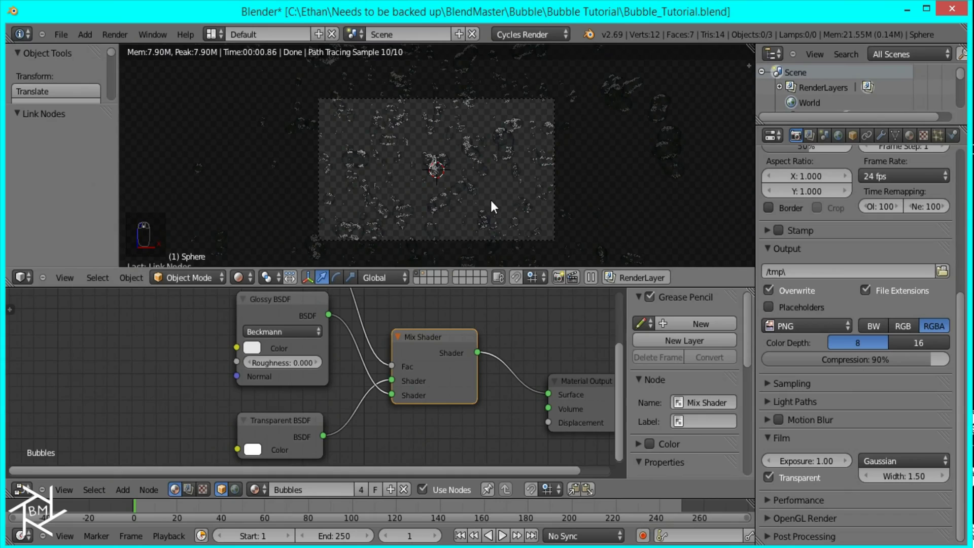
{"action": "scroll", "coordinate": [489, 198], "scroll_direction": "up", "scroll_amount": 6}
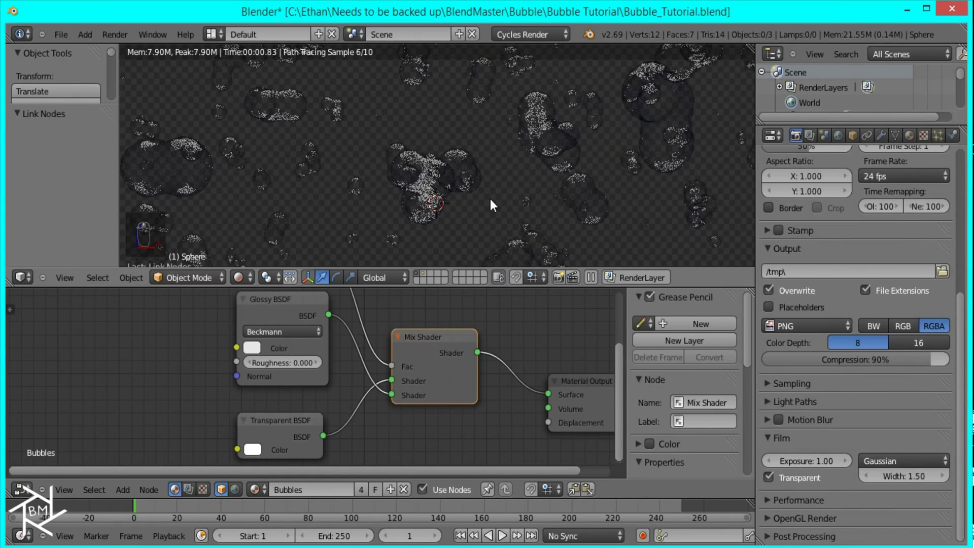
{"action": "scroll", "coordinate": [490, 199], "scroll_direction": "up", "scroll_amount": 3}
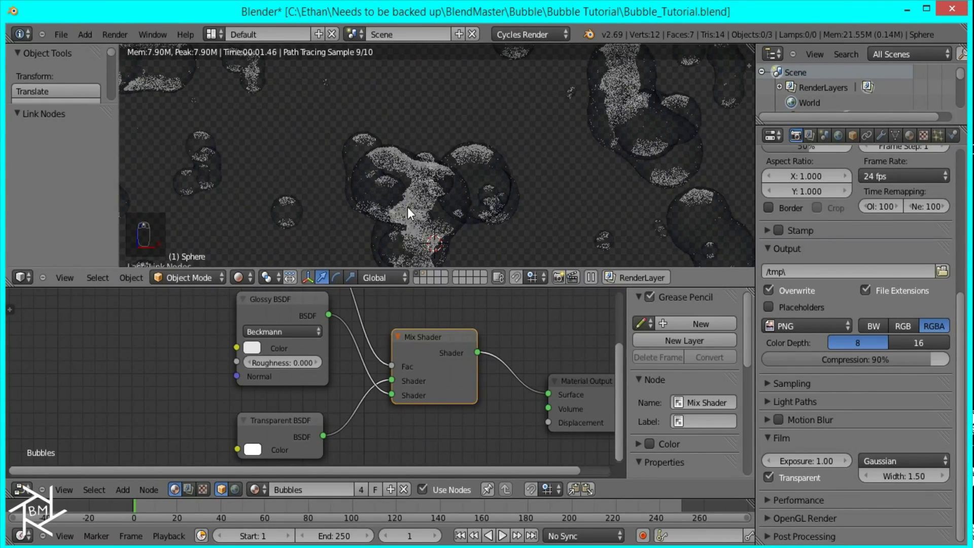
{"action": "scroll", "coordinate": [510, 218], "scroll_direction": "down", "scroll_amount": 4}
Import SoundWave.png as an image plane
{"action": "scroll", "coordinate": [510, 216], "scroll_direction": "down", "scroll_amount": 4}
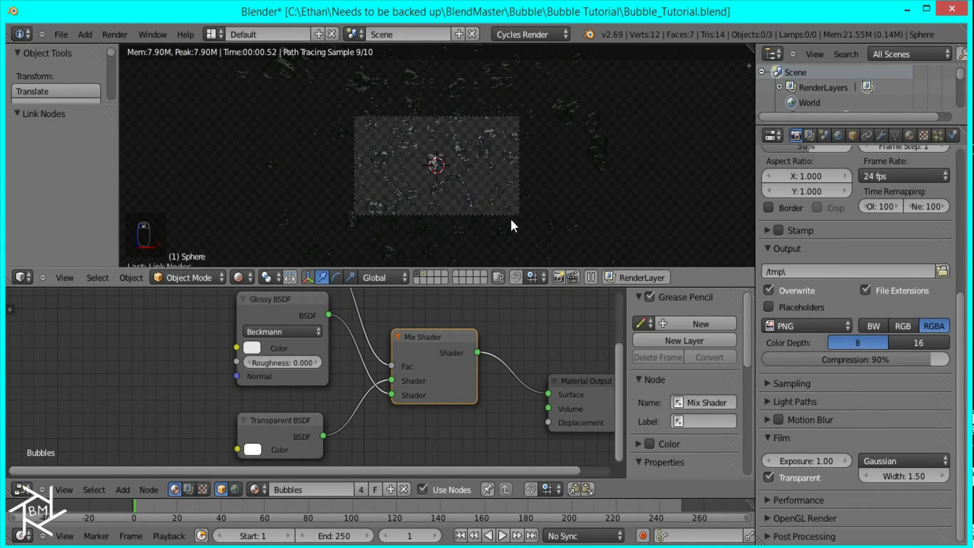
{"action": "key", "text": "shift+a"}
{"action": "mouse_move", "coordinate": [434, 157]}
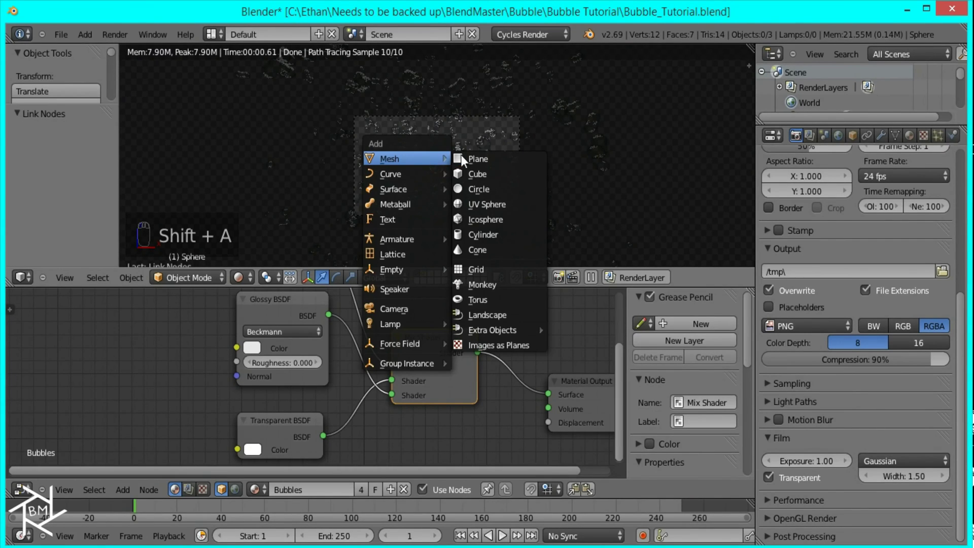
{"action": "left_click", "coordinate": [516, 343]}
{"action": "double_click", "coordinate": [255, 138]}
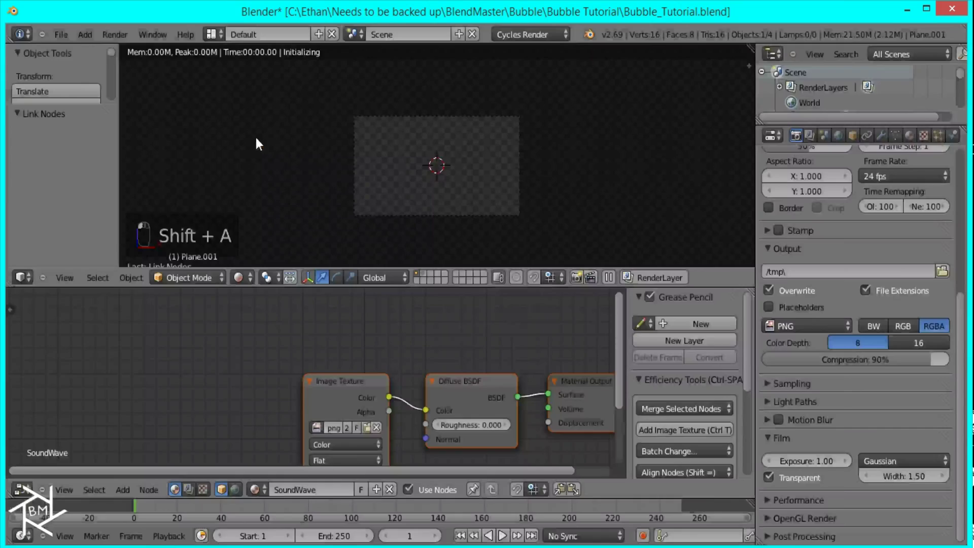
Switch the SoundWave plane's surface shader to Emission and remove the node editor area
{"action": "middle_click_drag", "start_coordinate": [457, 183], "coordinate": [370, 225]}
{"action": "left_click", "coordinate": [909, 135]}
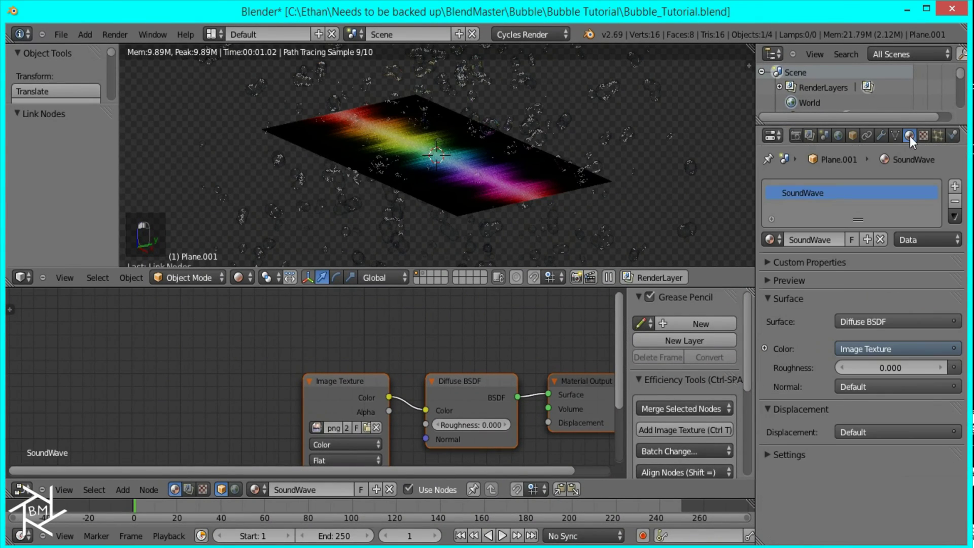
{"action": "left_click", "coordinate": [869, 323]}
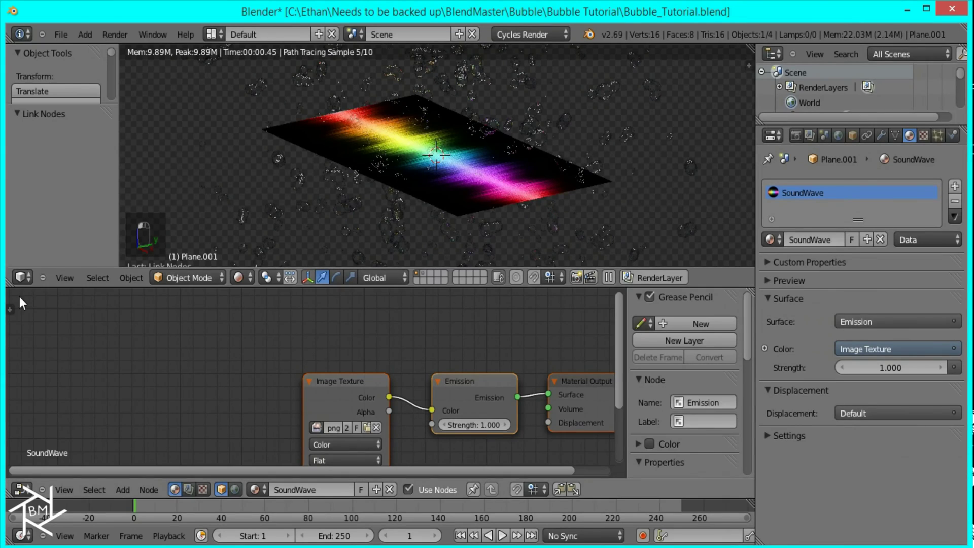
{"action": "left_click_drag", "start_coordinate": [10, 287], "coordinate": [213, 391]}
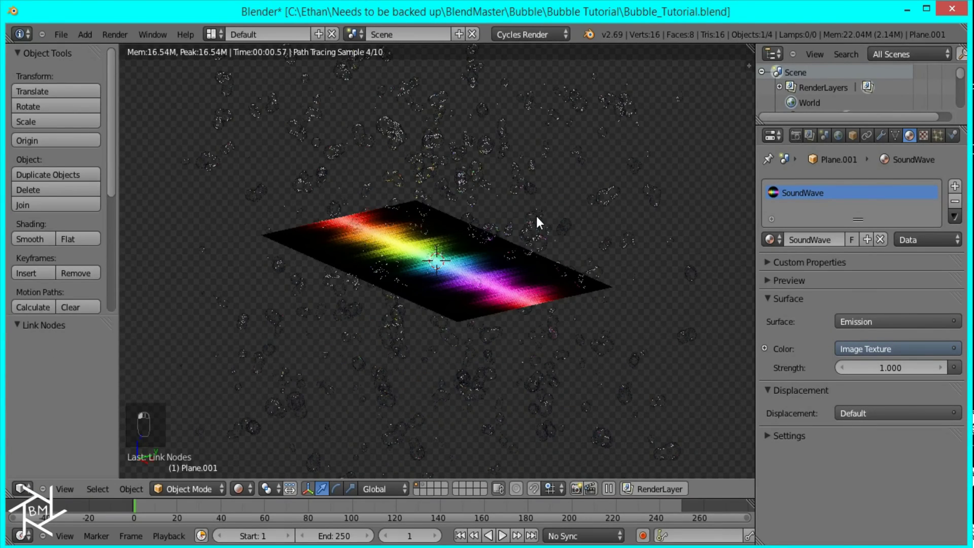
Rotate the SoundWave plane 90° about the X axis so it stands upright
{"action": "key", "text": "z"}
{"action": "key", "text": "z"}
{"action": "key", "text": "z"}
{"action": "key", "text": "KP_3"}
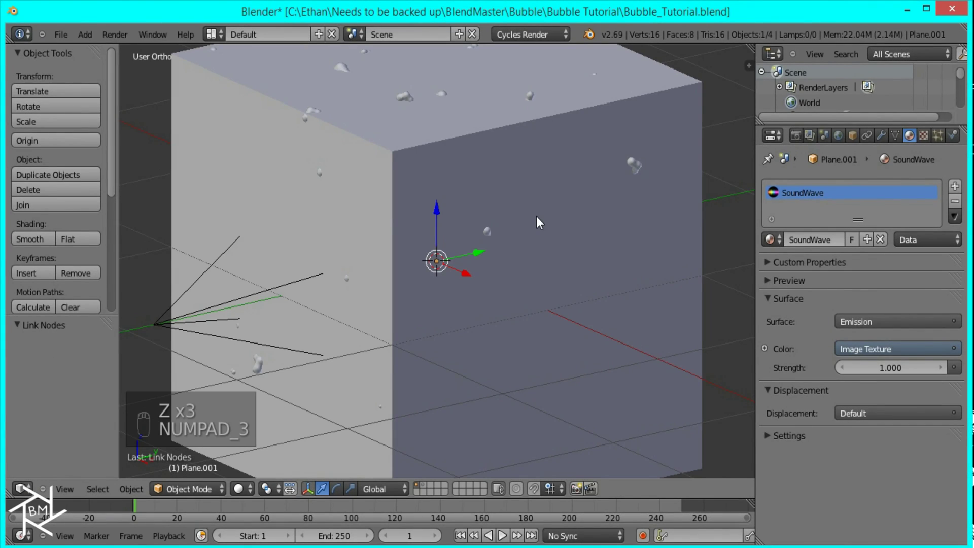
{"action": "key", "text": "KP_1"}
{"action": "type", "text": "rx"}
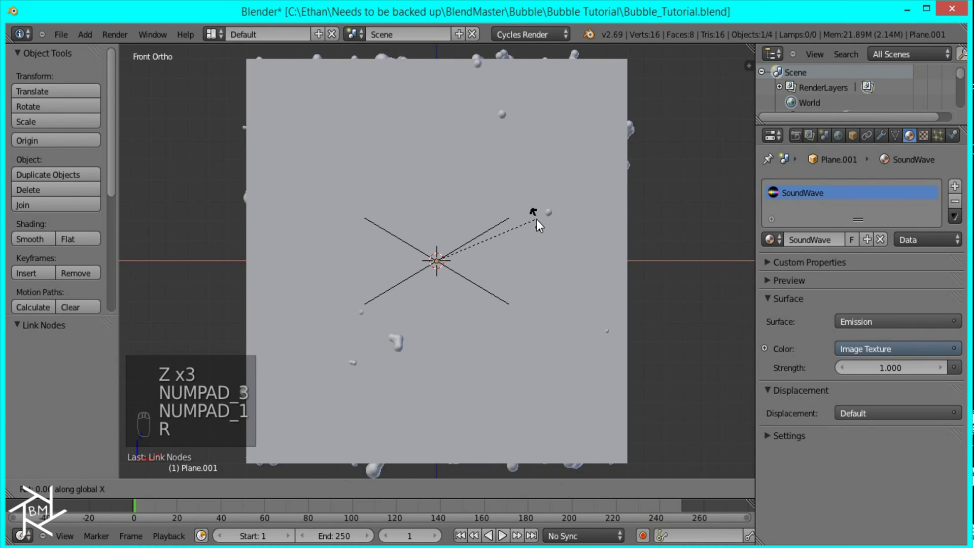
{"action": "type", "text": "90"}
{"action": "key", "text": "Return"}
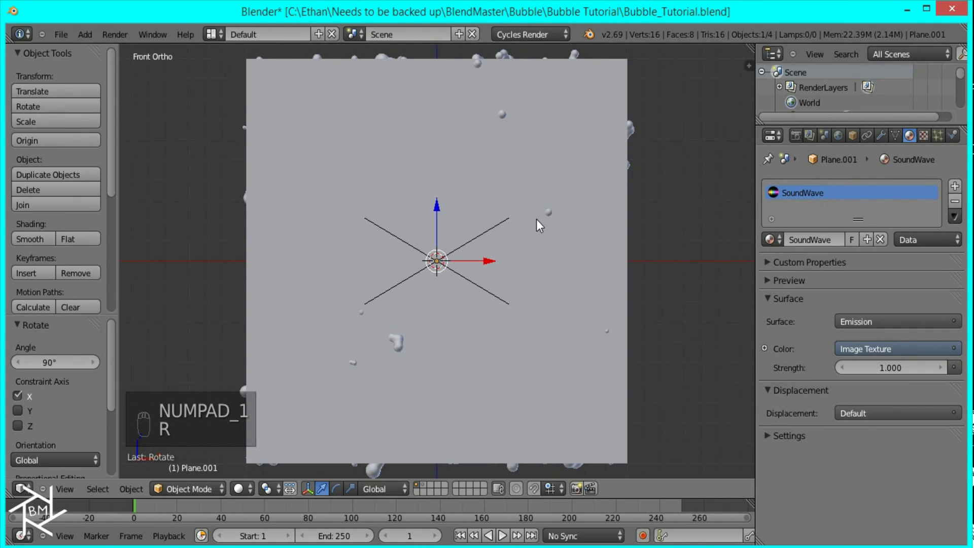
Move the plane along Y to 1.115 and view through the scene camera
{"action": "key", "text": "KP_3"}
{"action": "key", "text": "g"}
{"action": "key", "text": "y"}
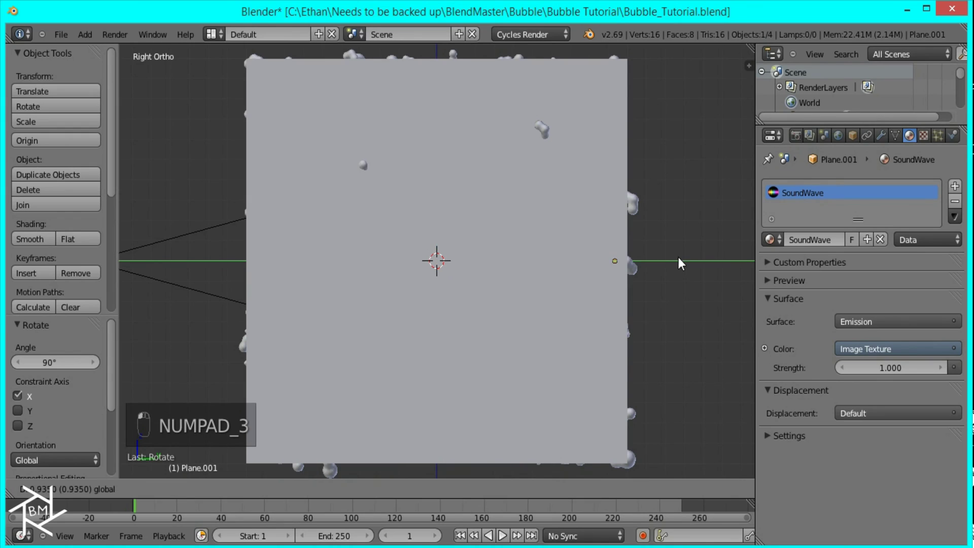
{"action": "left_click", "coordinate": [707, 257]}
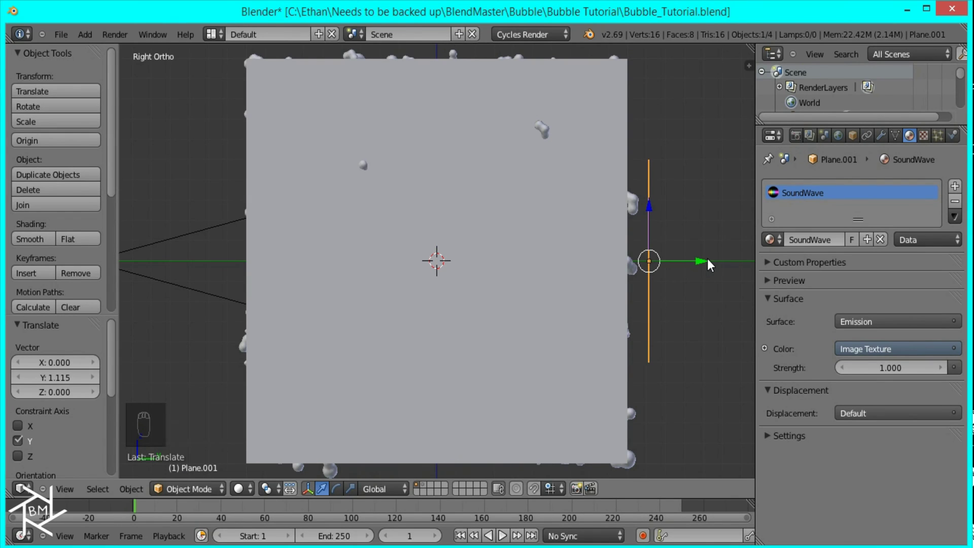
{"action": "key", "text": "KP_0"}
Scale the SoundWave plane up to 1.533 and switch to a live rendered preview
{"action": "key", "text": "z"}
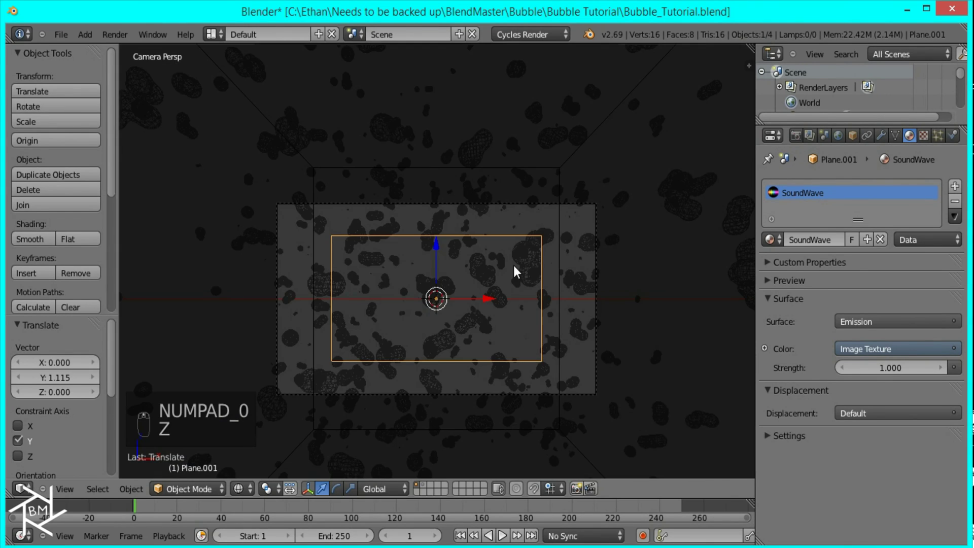
{"action": "key", "text": "s"}
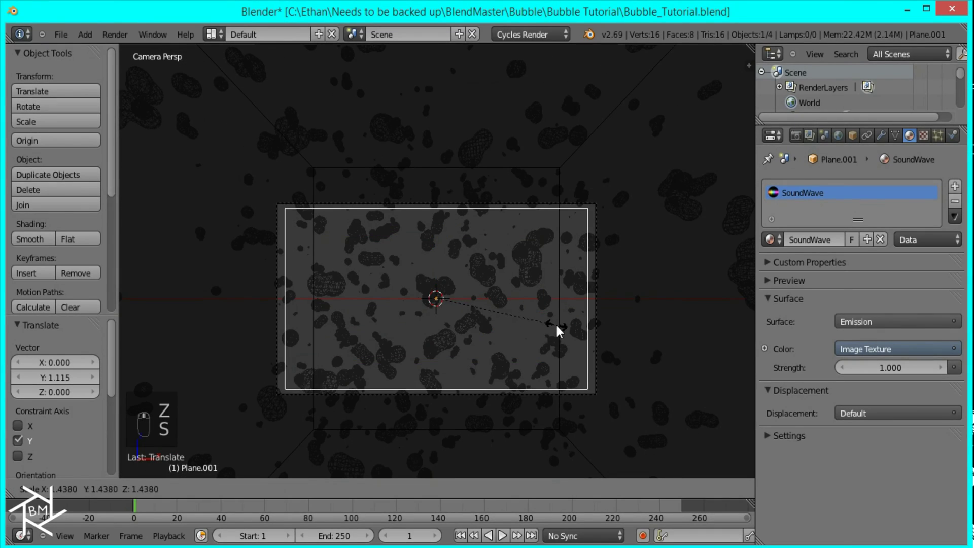
{"action": "left_click", "coordinate": [561, 335]}
{"action": "key", "text": "shift+z"}
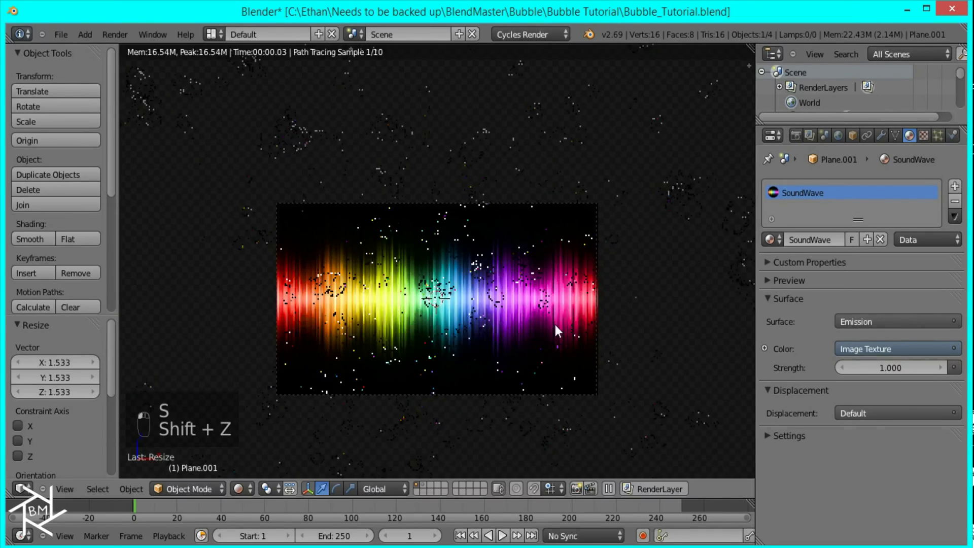
{"action": "scroll", "coordinate": [553, 317], "scroll_direction": "up", "scroll_amount": 5}
{"action": "scroll", "coordinate": [552, 310], "scroll_direction": "up", "scroll_amount": 1}
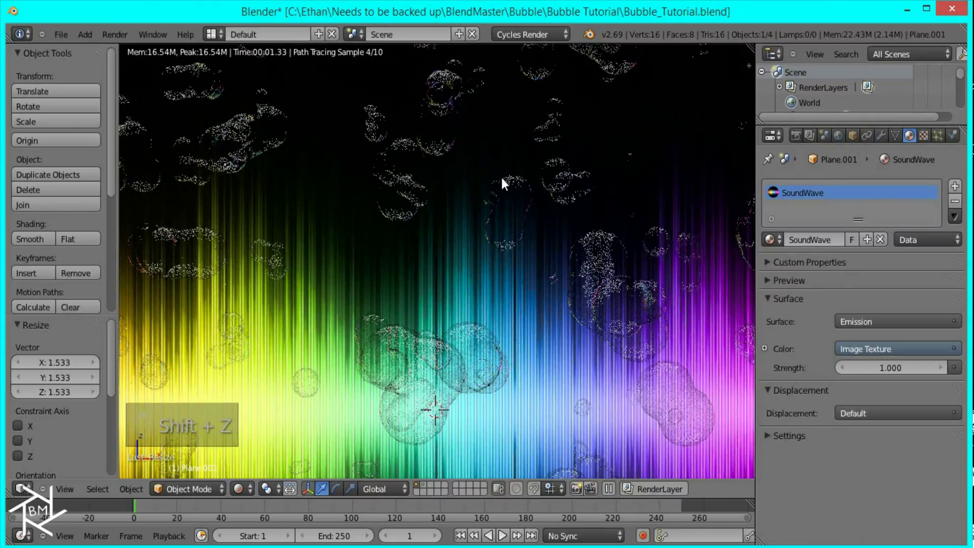
{"action": "scroll", "coordinate": [395, 240], "scroll_direction": "up", "scroll_amount": 3}
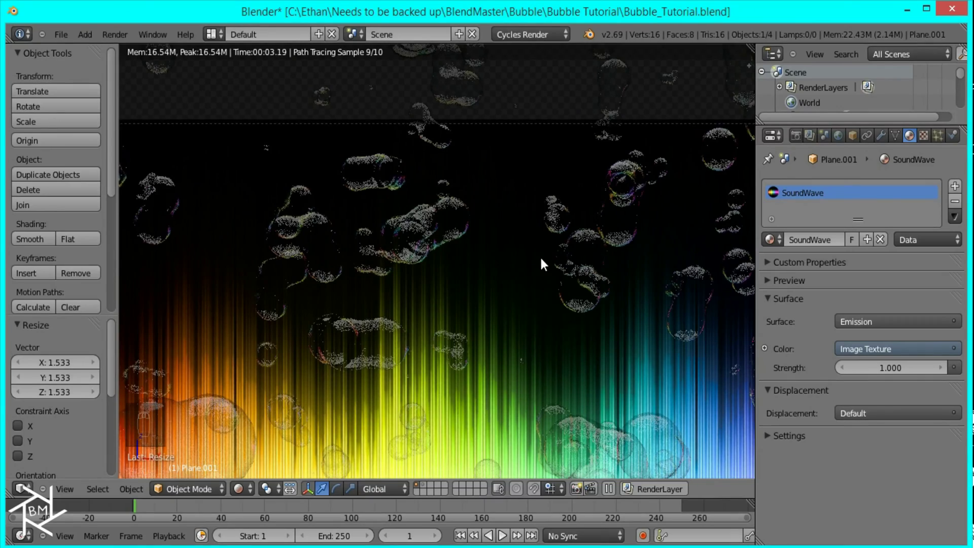
{"action": "scroll", "coordinate": [547, 276], "scroll_direction": "down", "scroll_amount": 1}
{"action": "scroll", "coordinate": [547, 274], "scroll_direction": "down", "scroll_amount": 4}
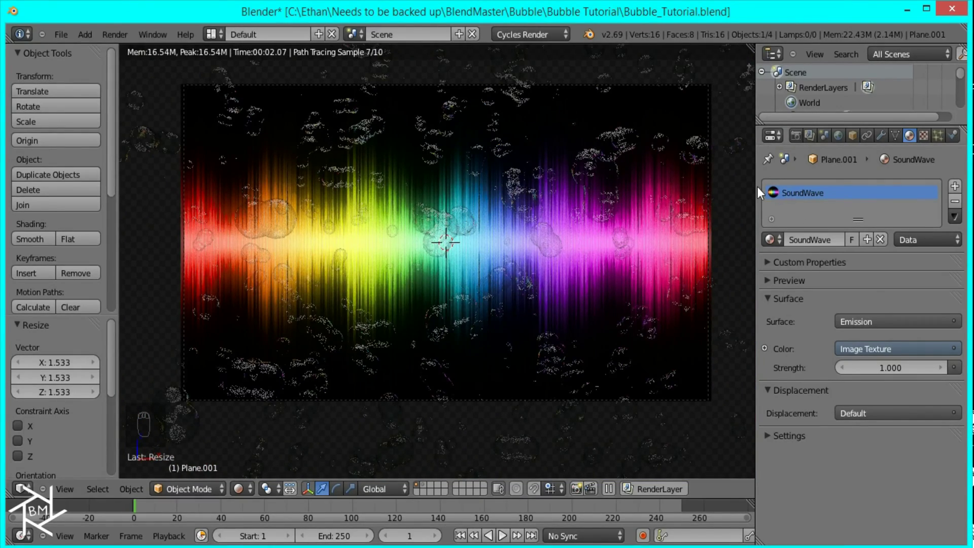
Toggle the plane's Camera ray visibility off and back on in Object properties
{"action": "left_click", "coordinate": [852, 135]}
{"action": "scroll", "coordinate": [830, 397], "scroll_direction": "down", "scroll_amount": 10}
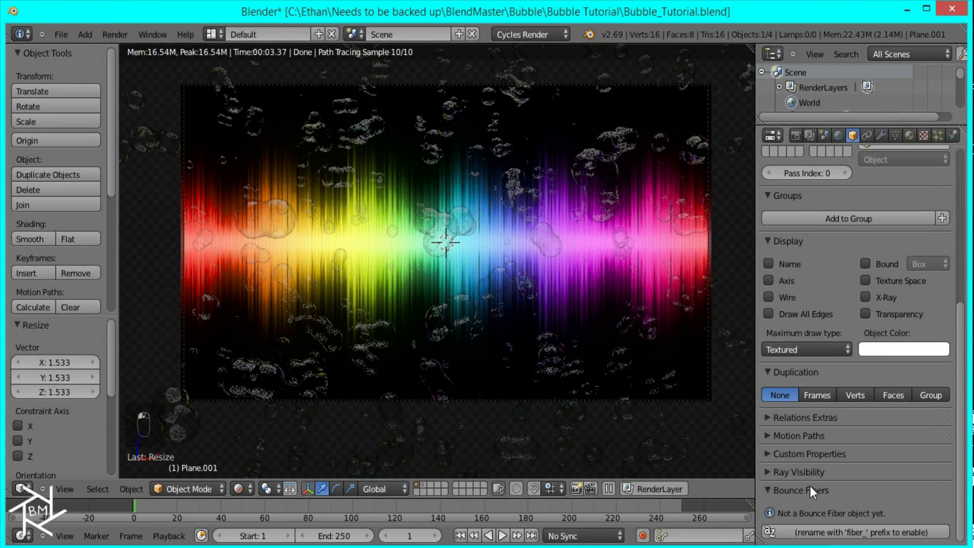
{"action": "left_click", "coordinate": [798, 472]}
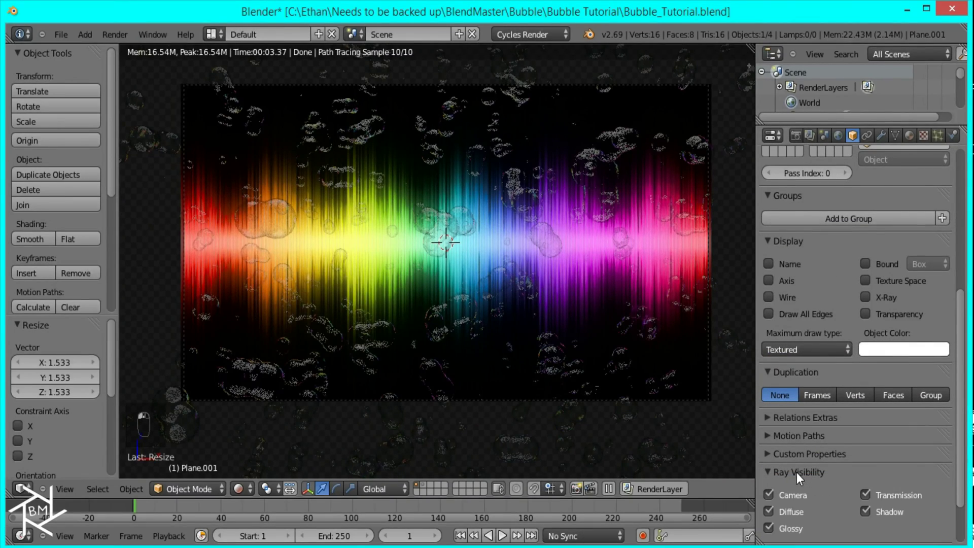
{"action": "left_click", "coordinate": [768, 494]}
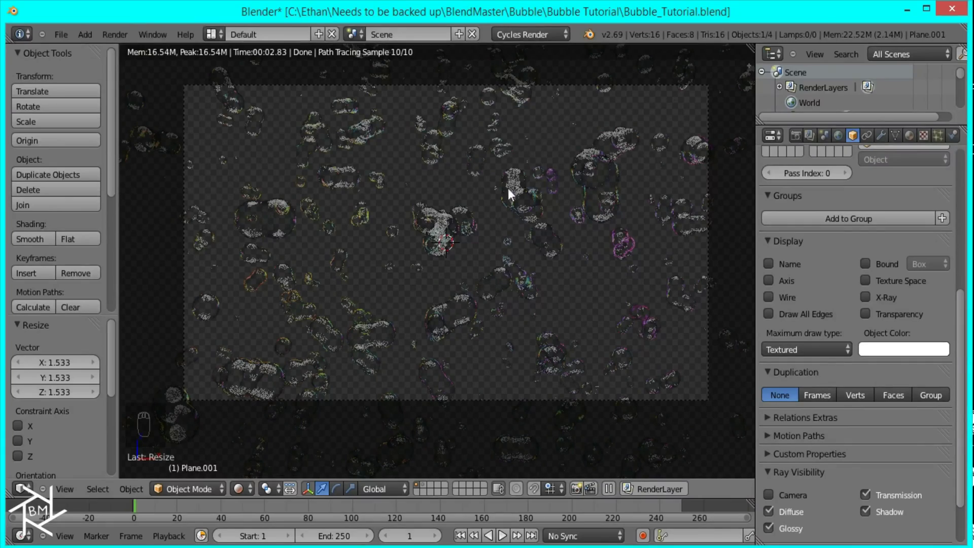
{"action": "left_click", "coordinate": [769, 494]}
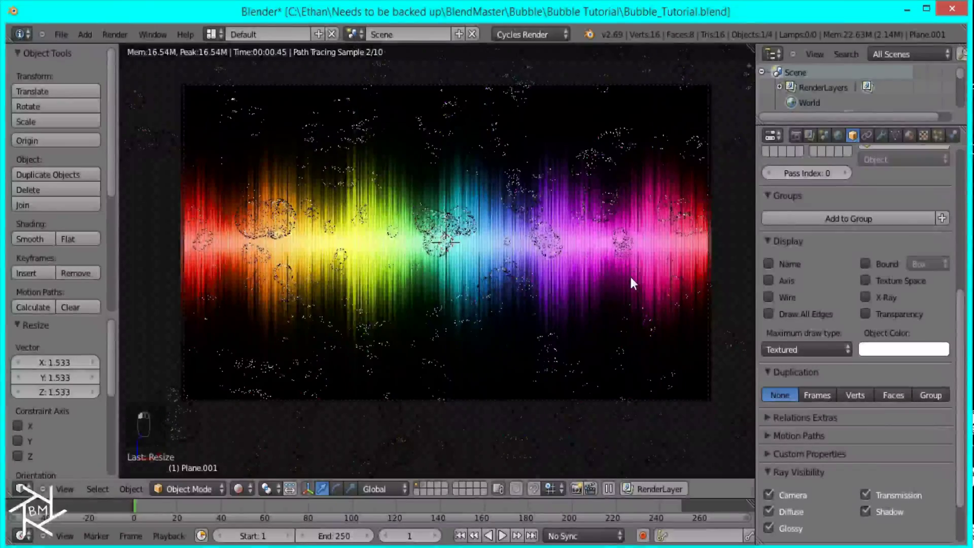
Set the final render samples to 250 under Sampling
{"action": "left_click", "coordinate": [796, 135]}
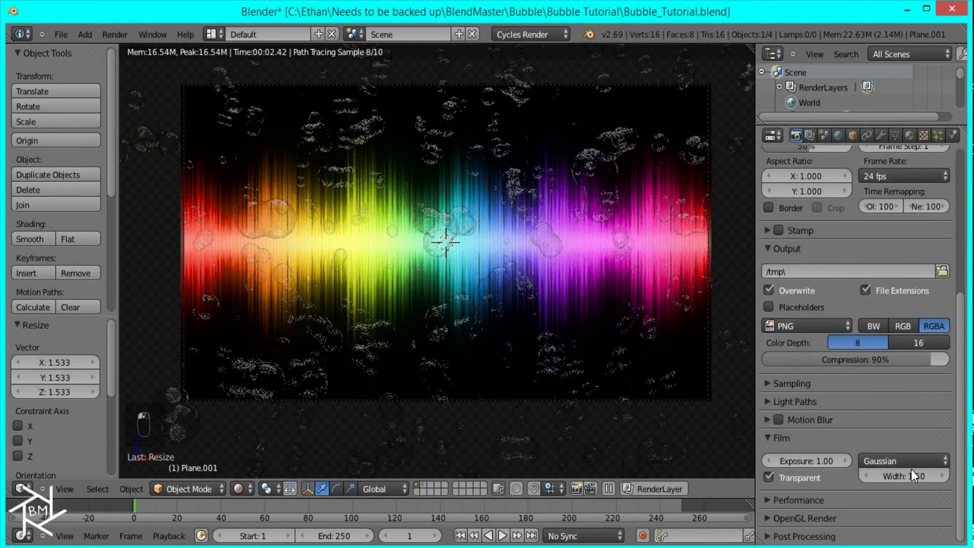
{"action": "left_click", "coordinate": [814, 382]}
{"action": "left_click", "coordinate": [903, 458]}
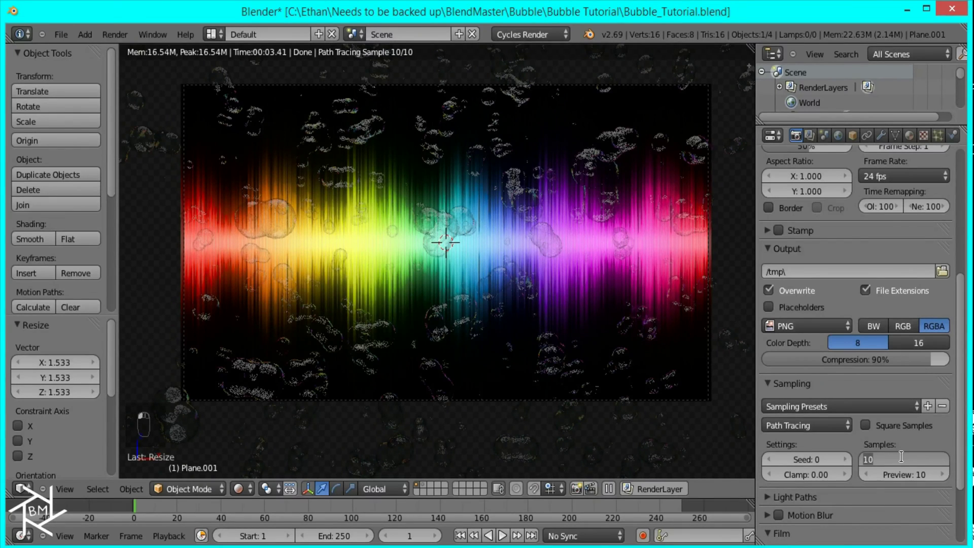
{"action": "type", "text": "250"}
{"action": "key", "text": "Return"}
Set the render Tiles X width to 16 under Performance
{"action": "scroll", "coordinate": [844, 386], "scroll_direction": "down", "scroll_amount": 5}
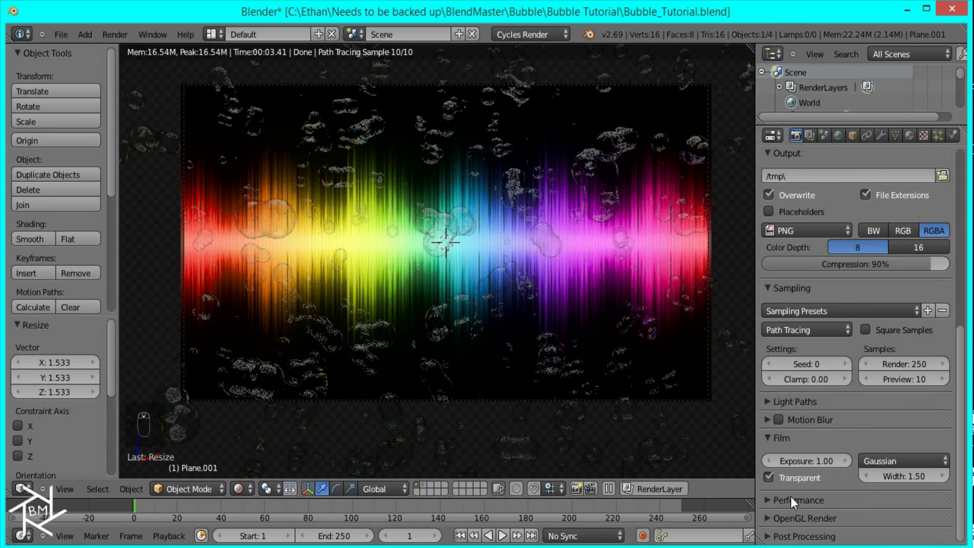
{"action": "scroll", "coordinate": [791, 495], "scroll_direction": "down", "scroll_amount": 4}
{"action": "left_click", "coordinate": [798, 507]}
{"action": "type", "text": "16"}
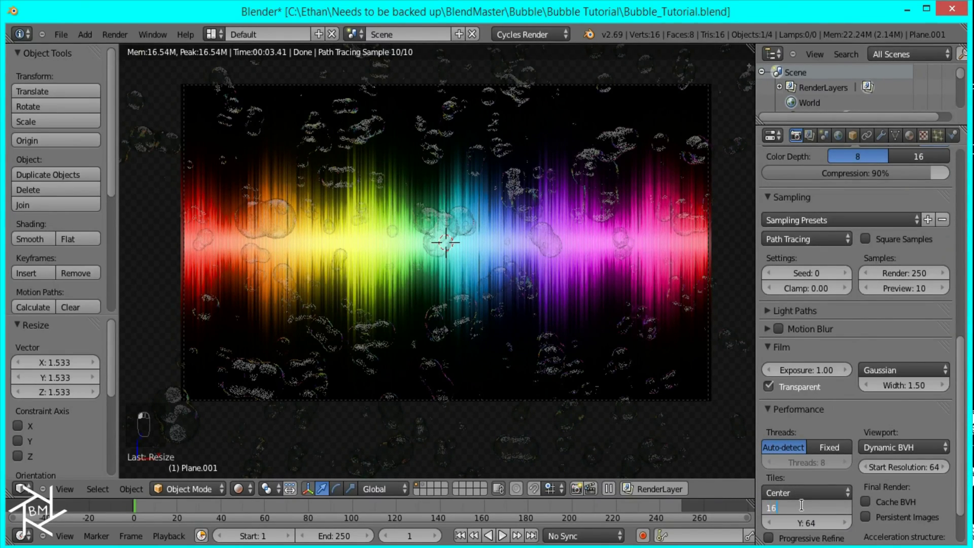
{"action": "key", "text": "Return"}
{"action": "scroll", "coordinate": [850, 354], "scroll_direction": "up", "scroll_amount": 10}
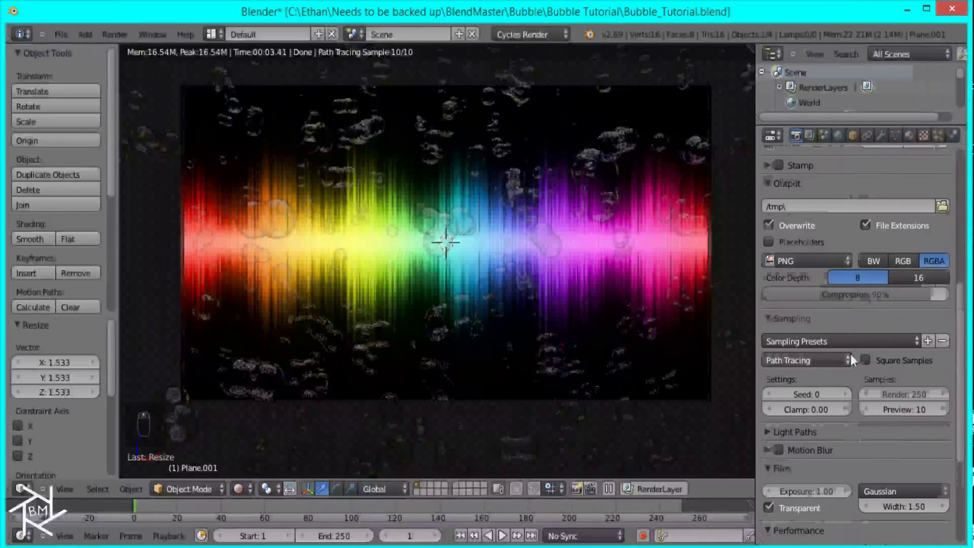
{"action": "scroll", "coordinate": [852, 341], "scroll_direction": "up", "scroll_amount": 8}
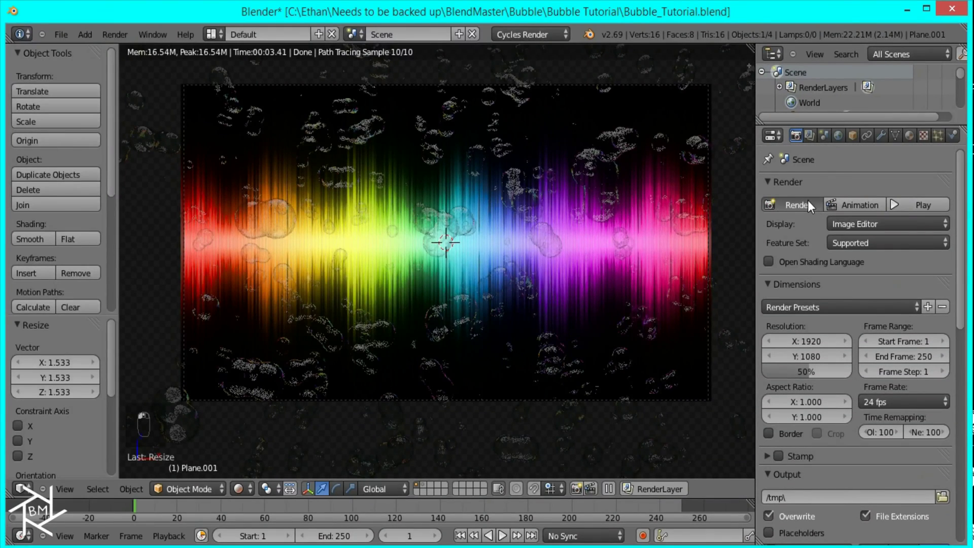
Render the final image and zoom and pan around to inspect the bubbles
{"action": "left_click", "coordinate": [807, 203]}
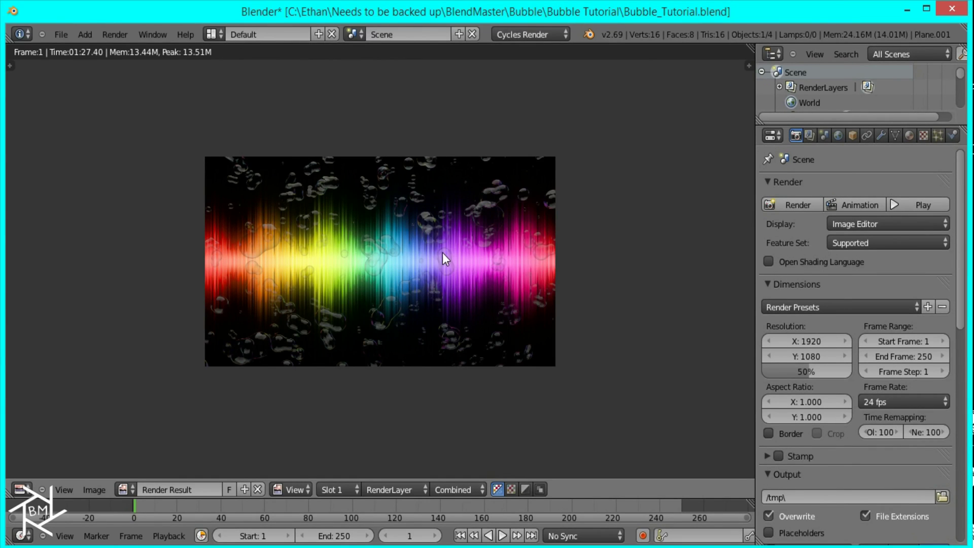
{"action": "scroll", "coordinate": [443, 266], "scroll_direction": "up", "scroll_amount": 3}
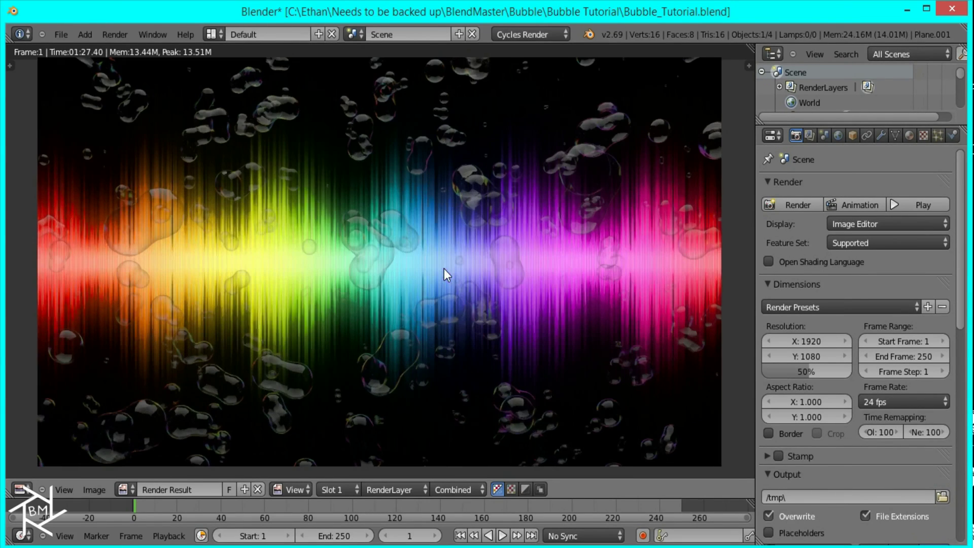
{"action": "middle_click_drag", "start_coordinate": [395, 241], "coordinate": [477, 308]}
{"action": "scroll", "coordinate": [623, 303], "scroll_direction": "up", "scroll_amount": 3}
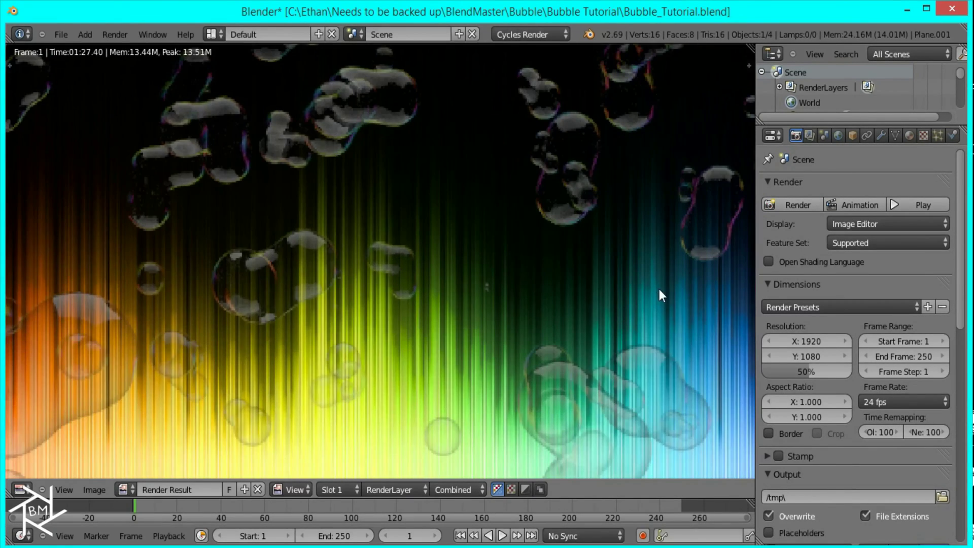
{"action": "middle_click_drag", "start_coordinate": [659, 288], "coordinate": [543, 258]}
{"action": "scroll", "coordinate": [563, 300], "scroll_direction": "down", "scroll_amount": 2}
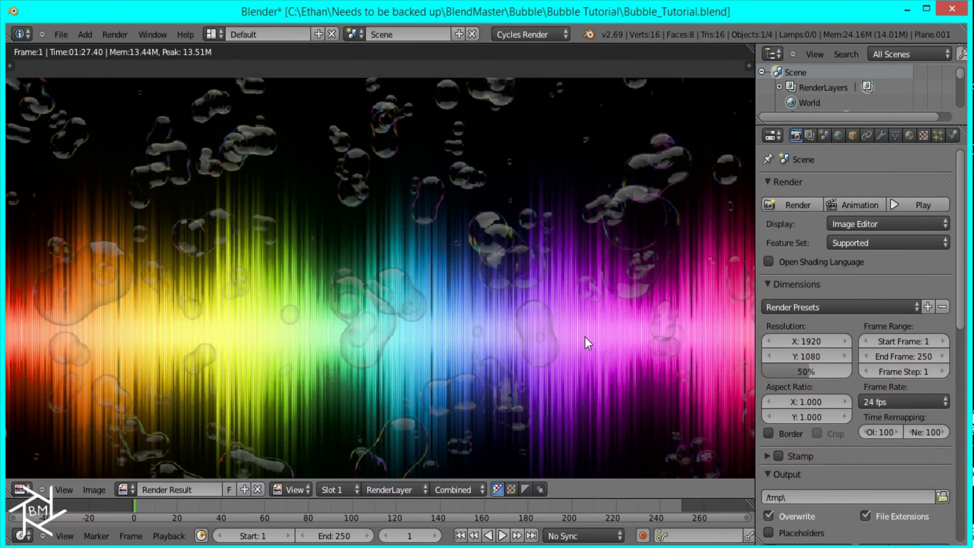
{"action": "middle_click_drag", "start_coordinate": [585, 336], "coordinate": [607, 224]}
{"action": "scroll", "coordinate": [291, 315], "scroll_direction": "down", "scroll_amount": 1}
{"action": "middle_click_drag", "start_coordinate": [290, 316], "coordinate": [293, 385]}
{"action": "scroll", "coordinate": [413, 324], "scroll_direction": "down", "scroll_amount": 2}
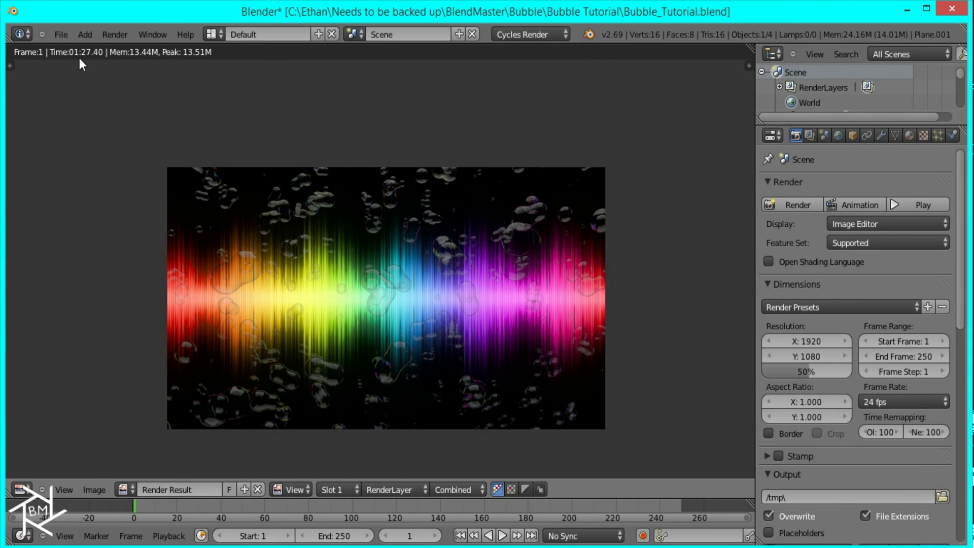
{"action": "scroll", "coordinate": [419, 294], "scroll_direction": "down", "scroll_amount": 1}
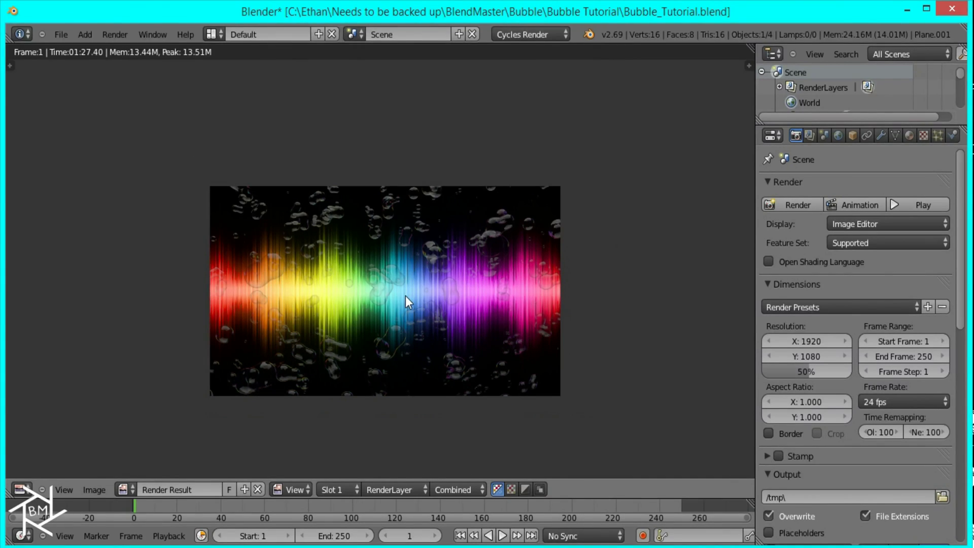
Save the rendered image with the file name 'Bubbles' as Bubbles.png
{"action": "key", "text": "F3"}
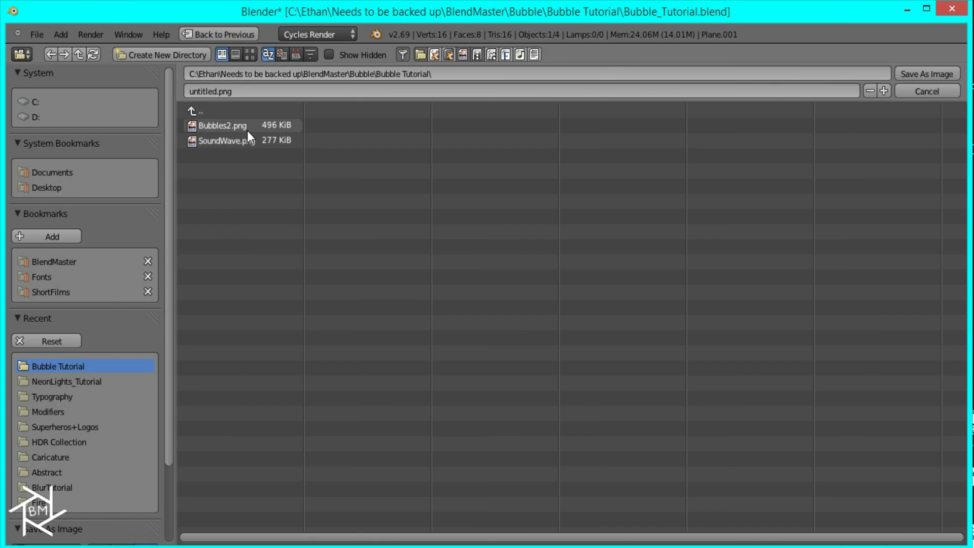
{"action": "left_click", "coordinate": [245, 86]}
{"action": "type", "text": "Bubbles"}
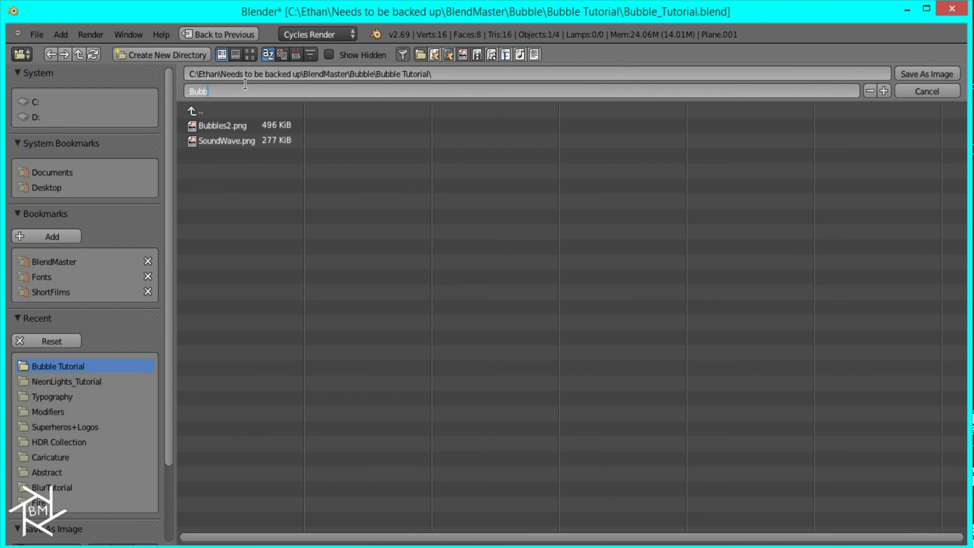
{"action": "key", "text": "Return"}
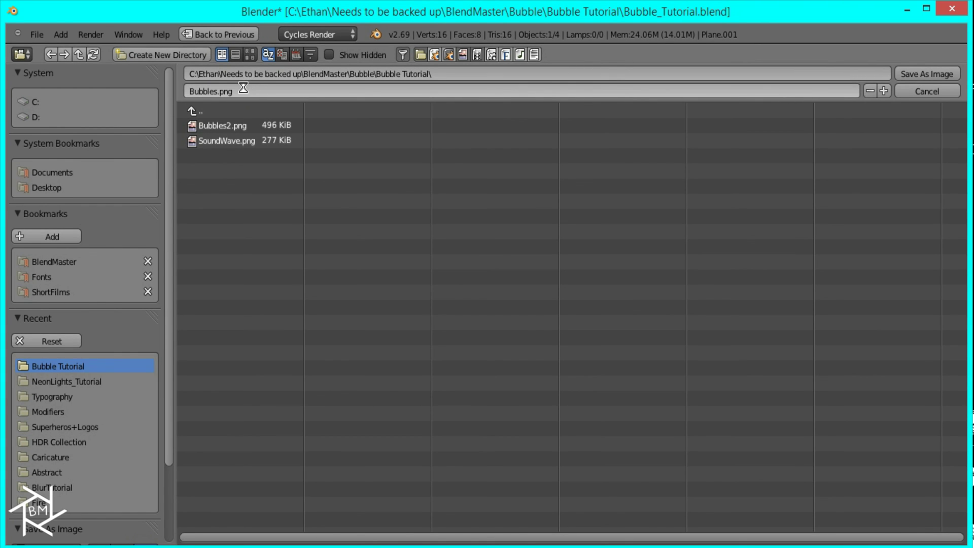
{"action": "key", "text": "Return"}
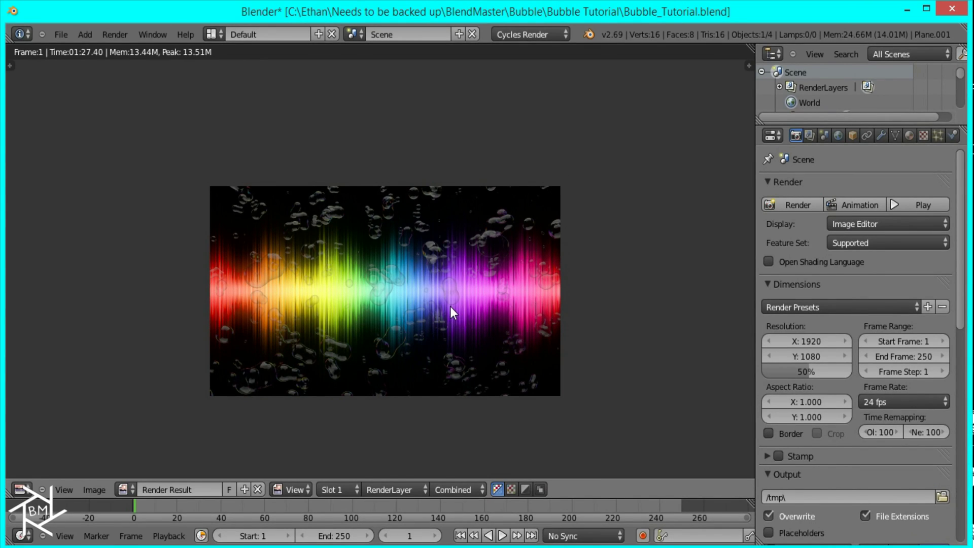
{"action": "scroll", "coordinate": [450, 306], "scroll_direction": "up", "scroll_amount": 2}
{"action": "scroll", "coordinate": [459, 272], "scroll_direction": "up", "scroll_amount": 2}
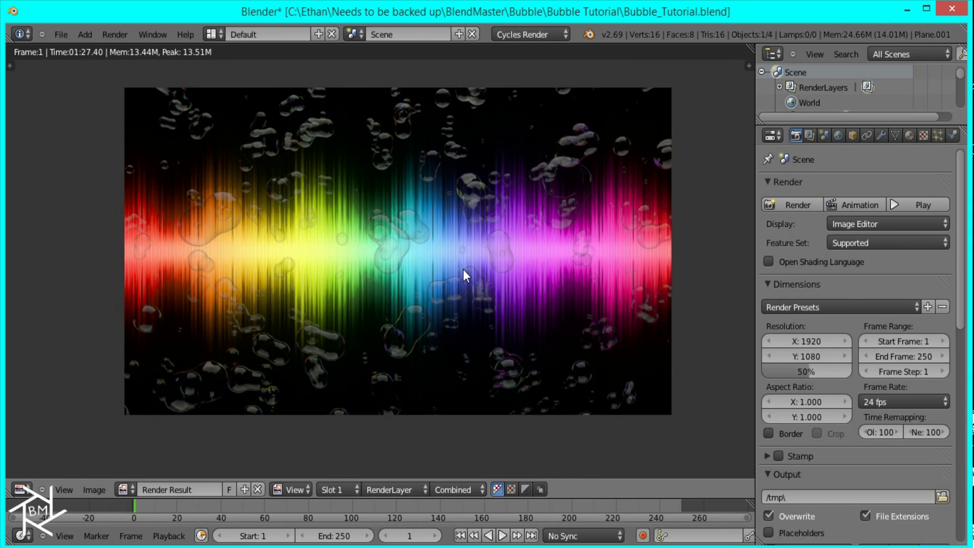